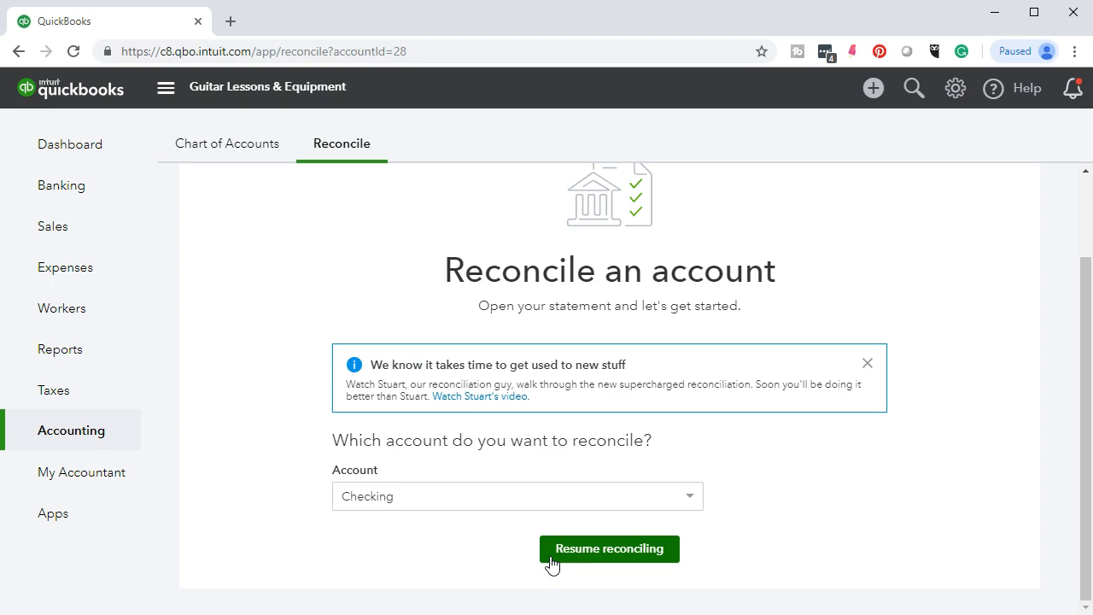
# - Resume reconciling the Checking account and consult the January 2019 bank statement PDF in Adobe Acrobat Reader
pyautogui.click(552, 558)
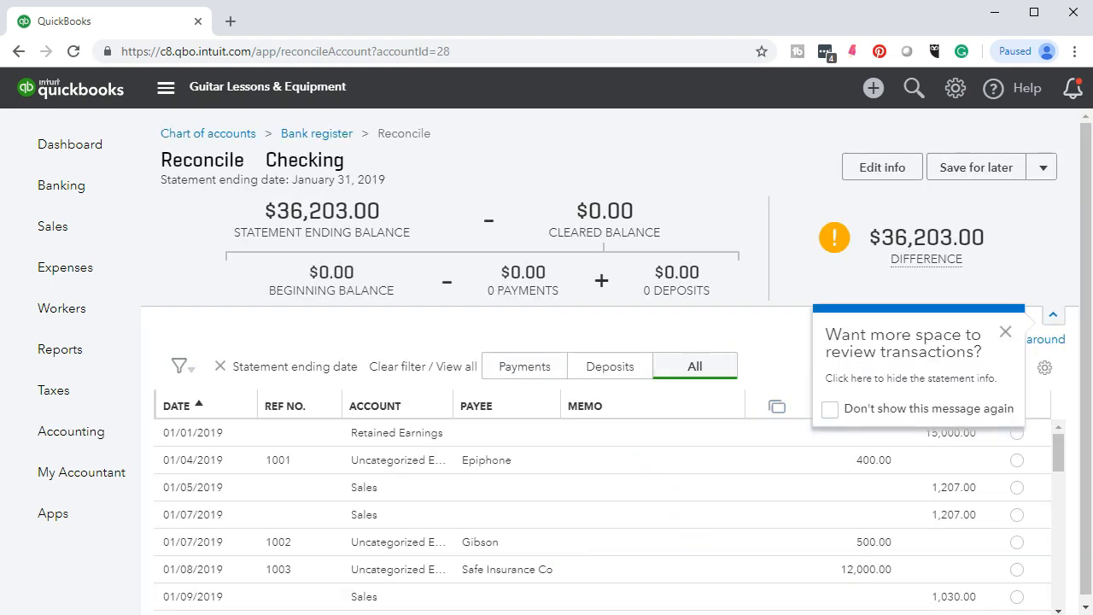
pyautogui.hotkey('alt', 'Tab')
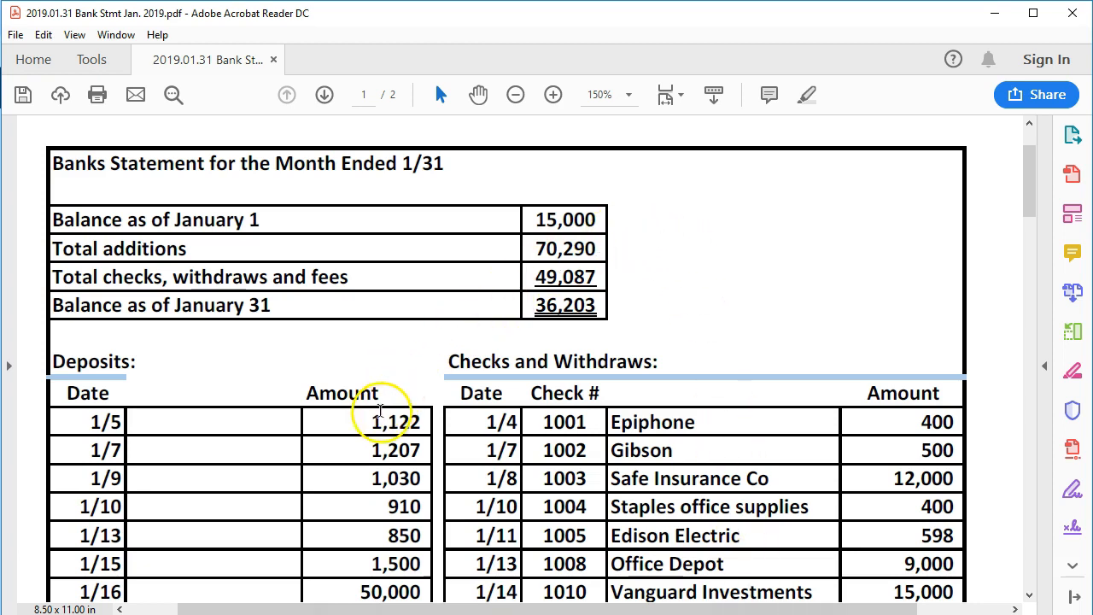
pyautogui.scroll(-1, 376, 419)
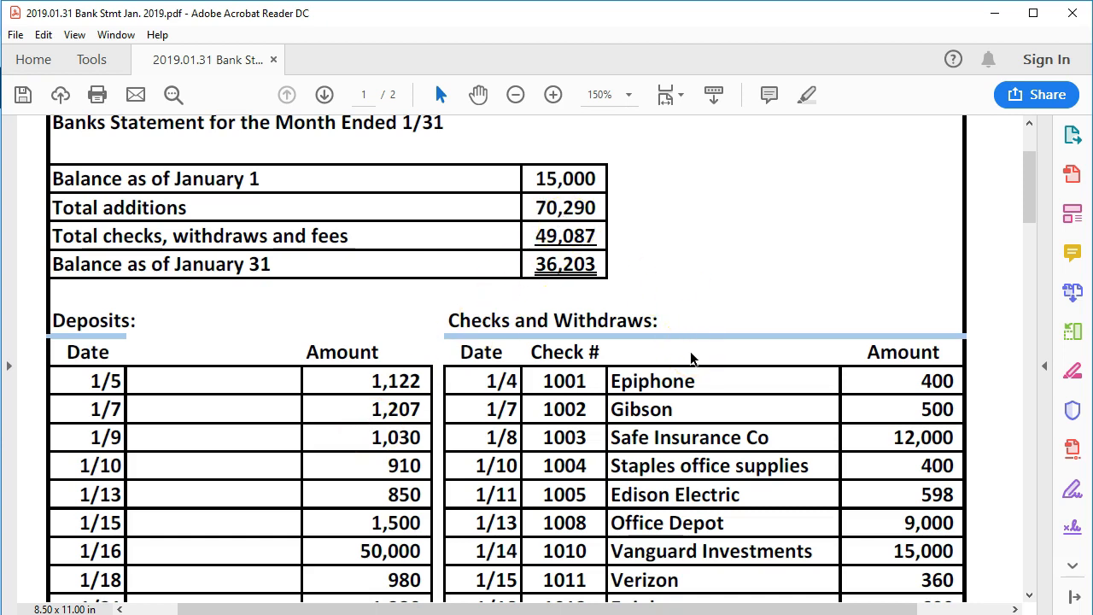
pyautogui.hotkey('alt', 'Tab')
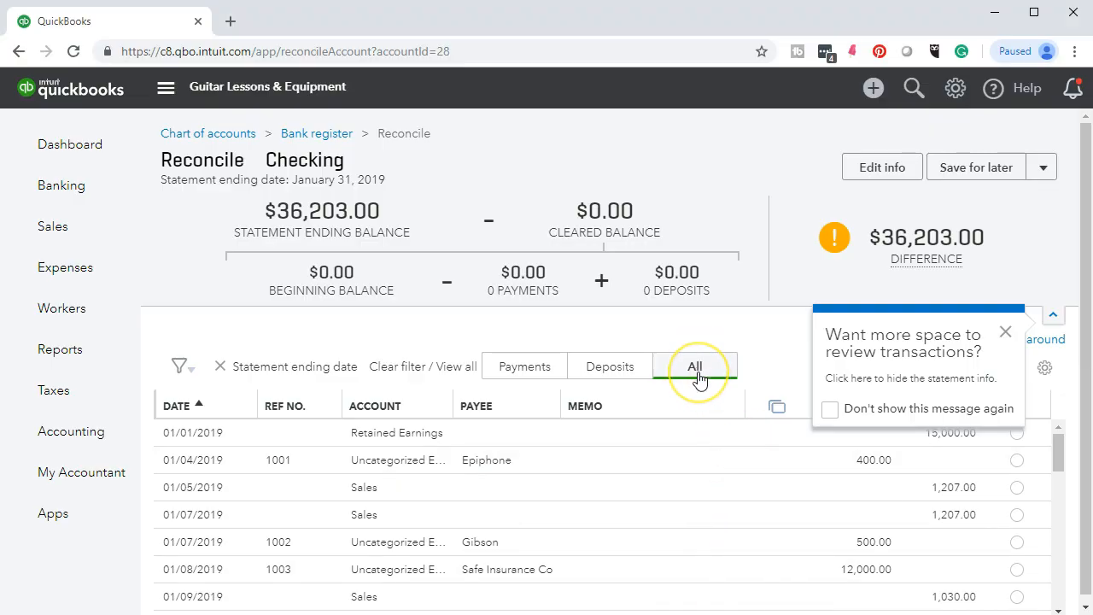
# - Show only deposits in the Checking reconciliation and dismiss the transaction-view tips
pyautogui.click(610, 376)
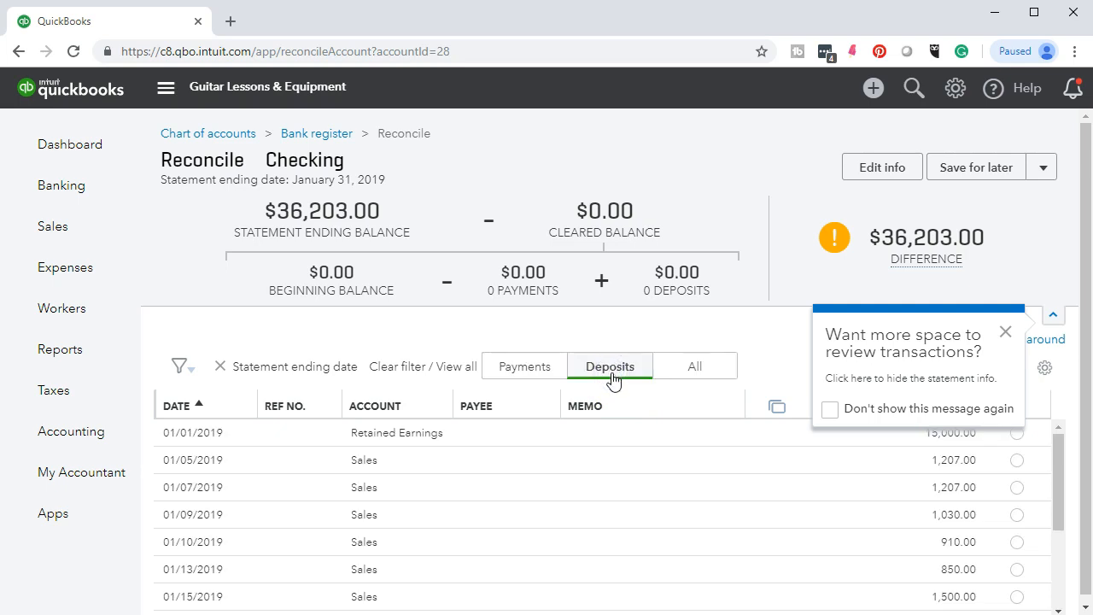
pyautogui.click(1002, 328)
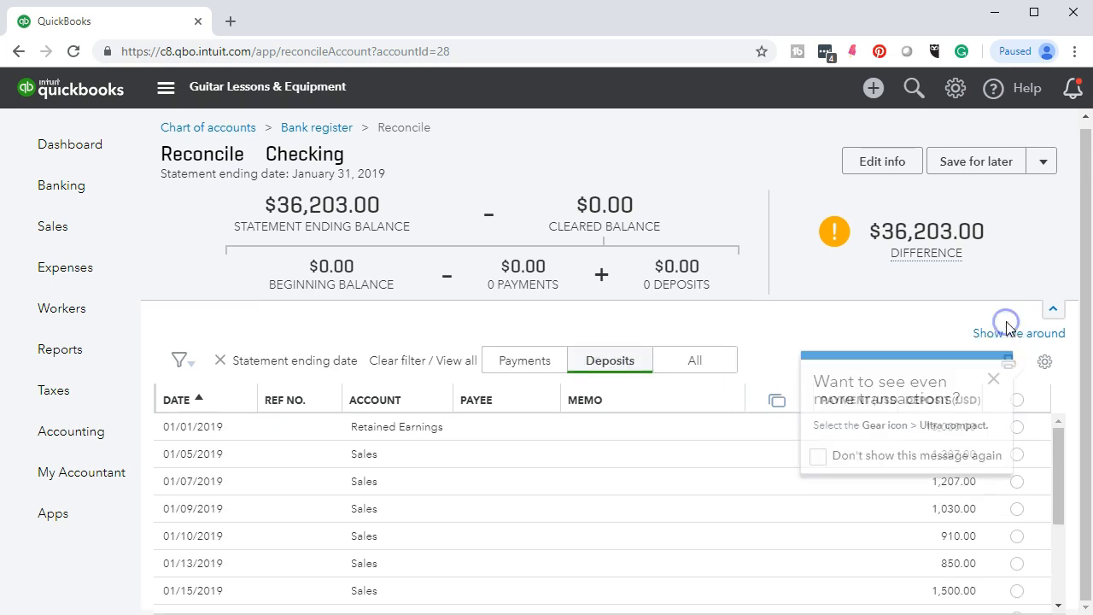
pyautogui.click(994, 379)
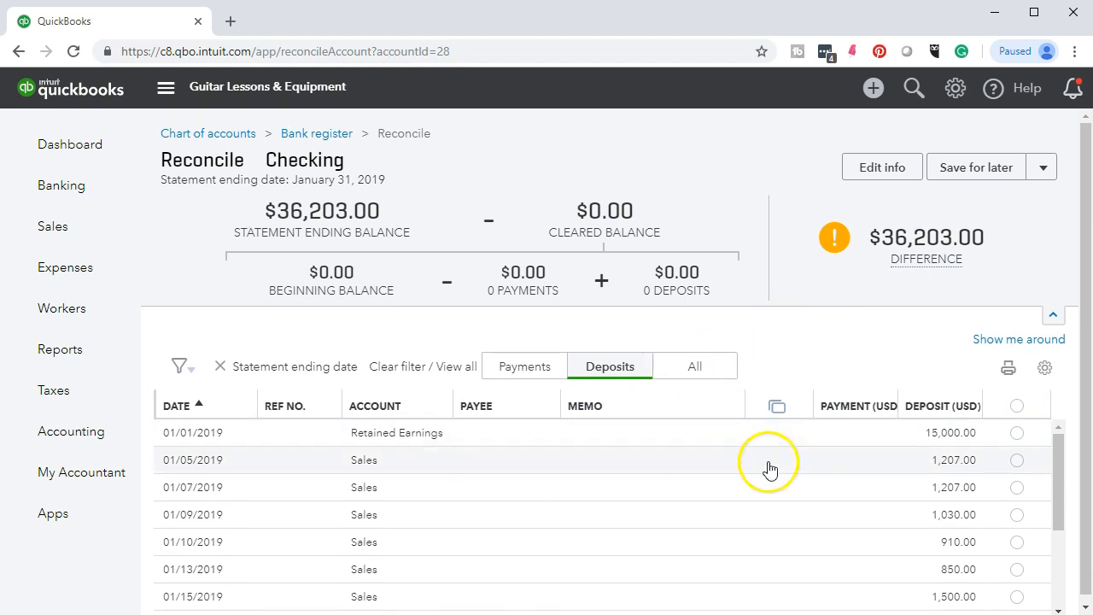
# - Check the bank statement's opening balance and mark the 01/01/2019 Retained Earnings deposit as cleared in QuickBooks
pyautogui.hotkey('alt', 'Tab')
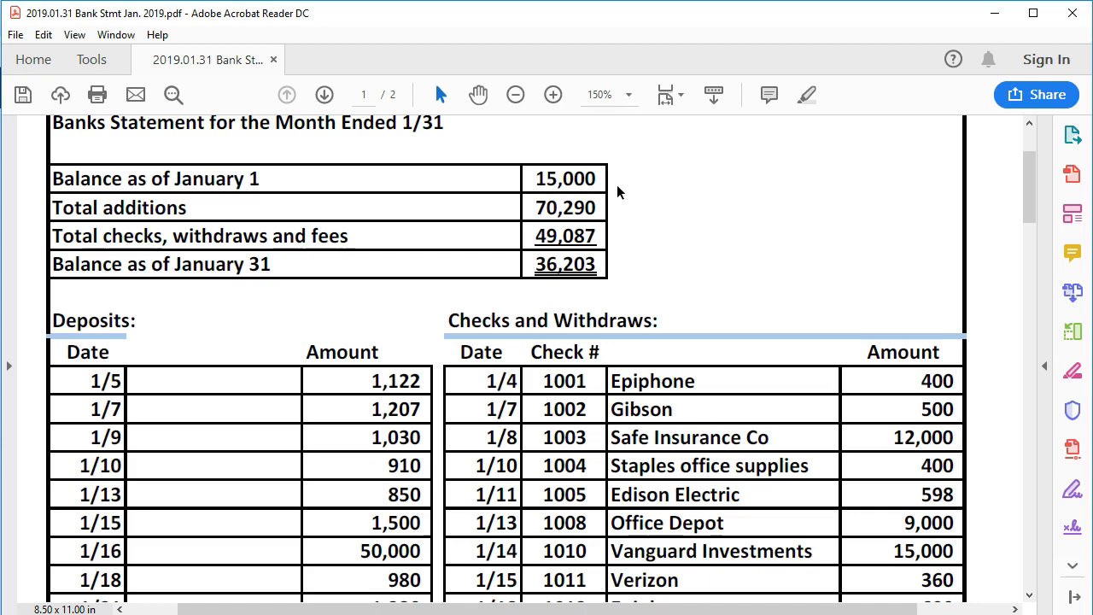
pyautogui.click(995, 13)
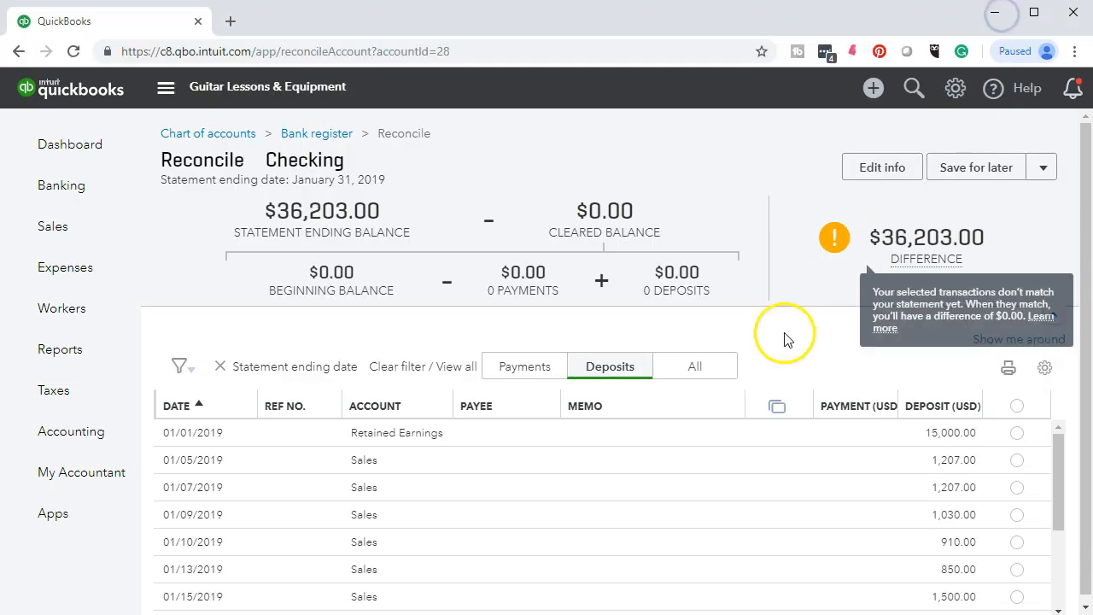
pyautogui.click(1017, 433)
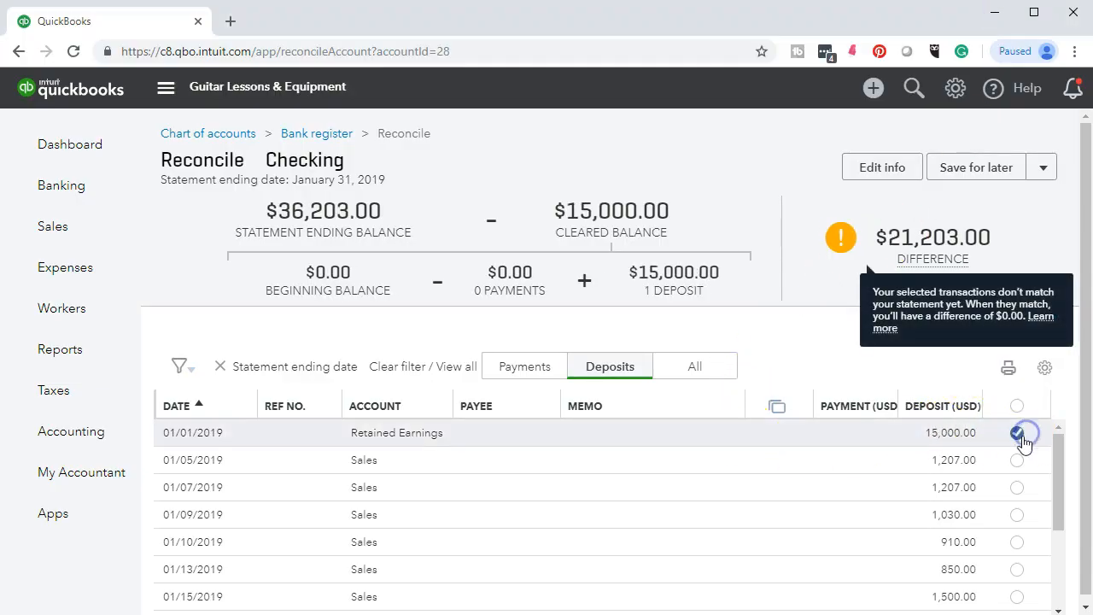
pyautogui.moveTo(909, 259)
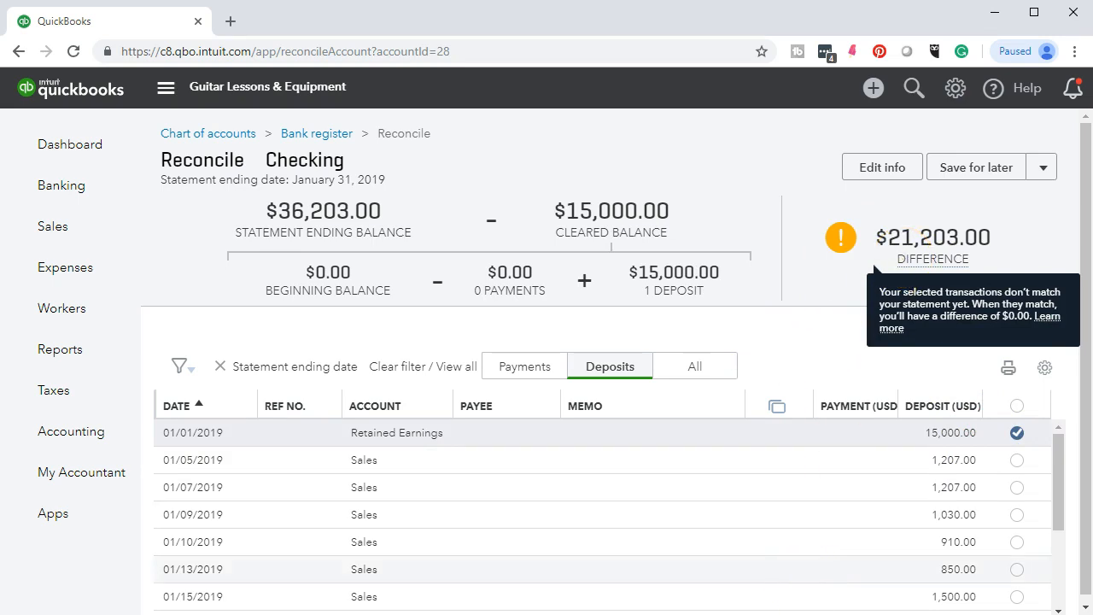
# - Switch to the bank statement in Adobe Acrobat Reader and highlight the amount for the balance as of January 1
pyautogui.hotkey('alt', 'Tab')
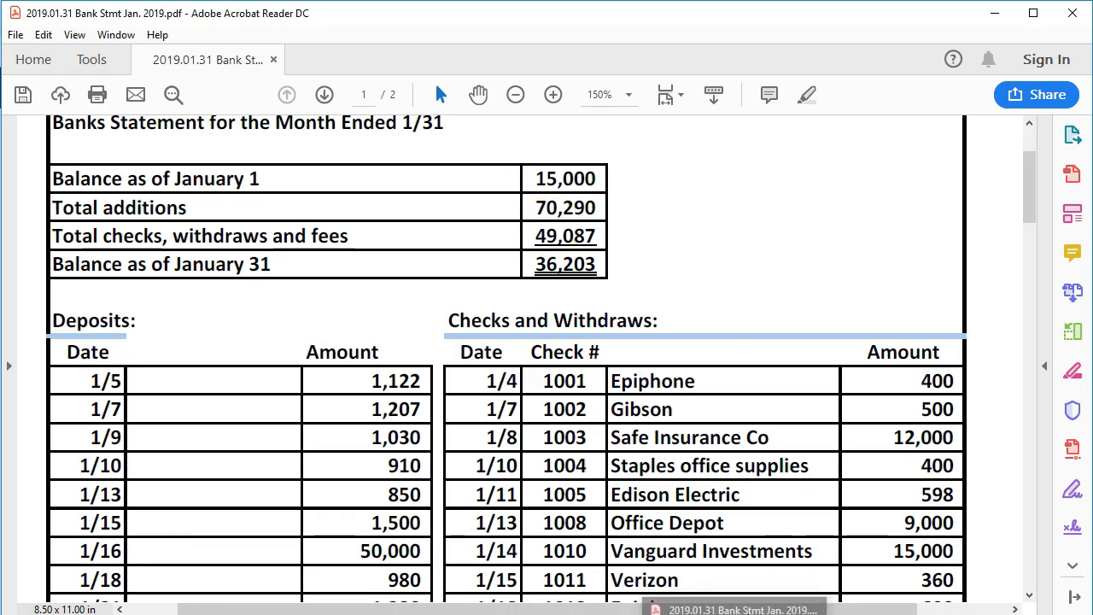
pyautogui.hotkey('alt', 'Tab')
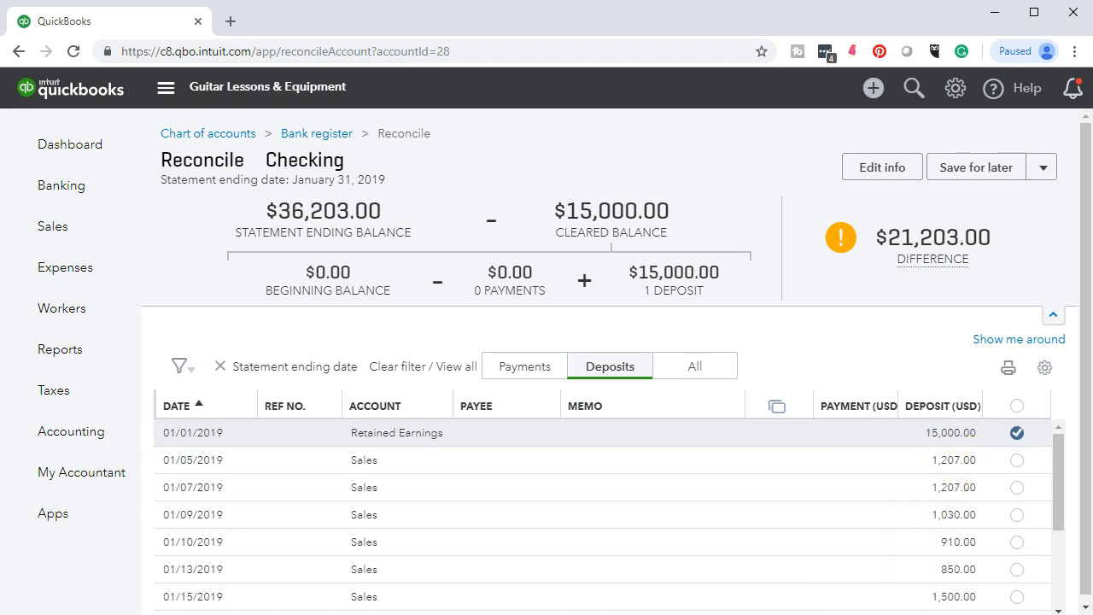
pyautogui.hotkey('alt', 'Tab')
pyautogui.moveTo(533, 179); pyautogui.dragTo(598, 173)
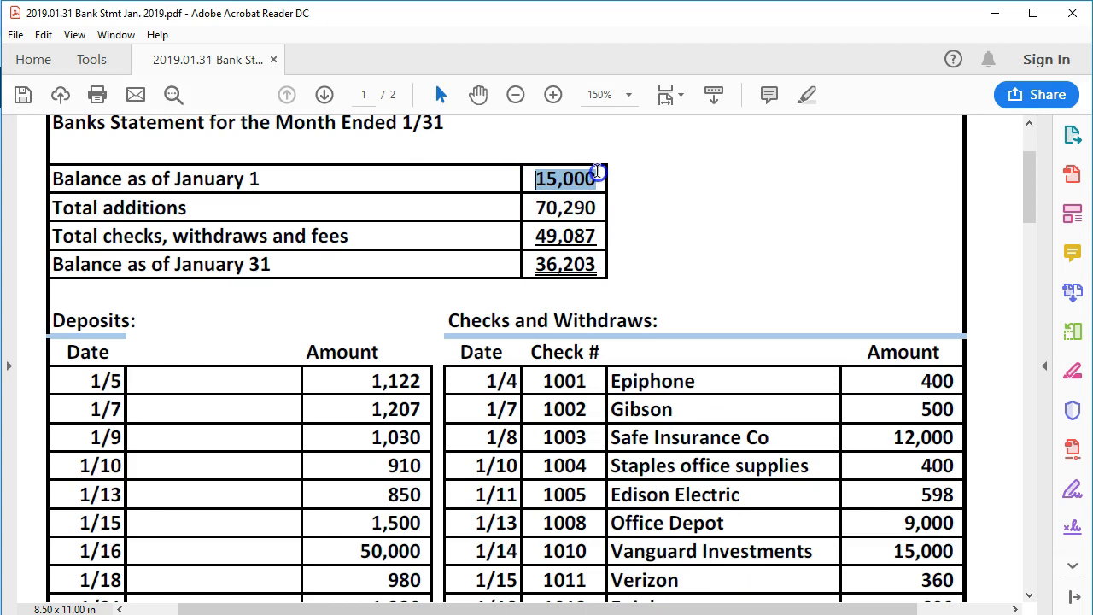
pyautogui.rightClick(598, 175)
pyautogui.click(628, 229)
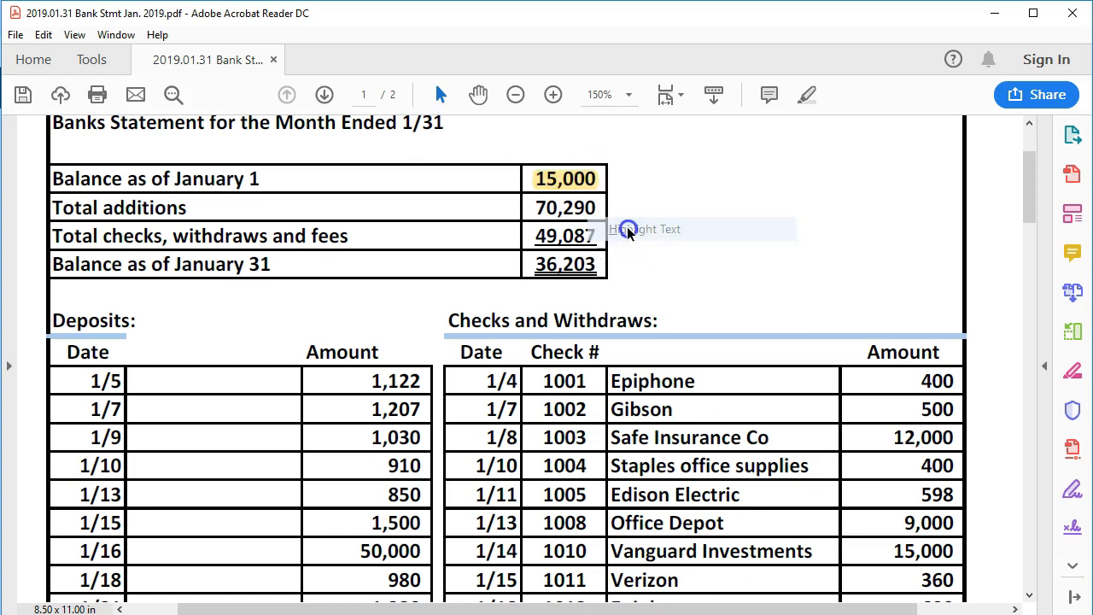
# - Compare the bank statement's early January deposit amounts with the deposits listed in the QuickBooks reconciliation
pyautogui.click(370, 381)
pyautogui.scroll(-2, 367, 386)
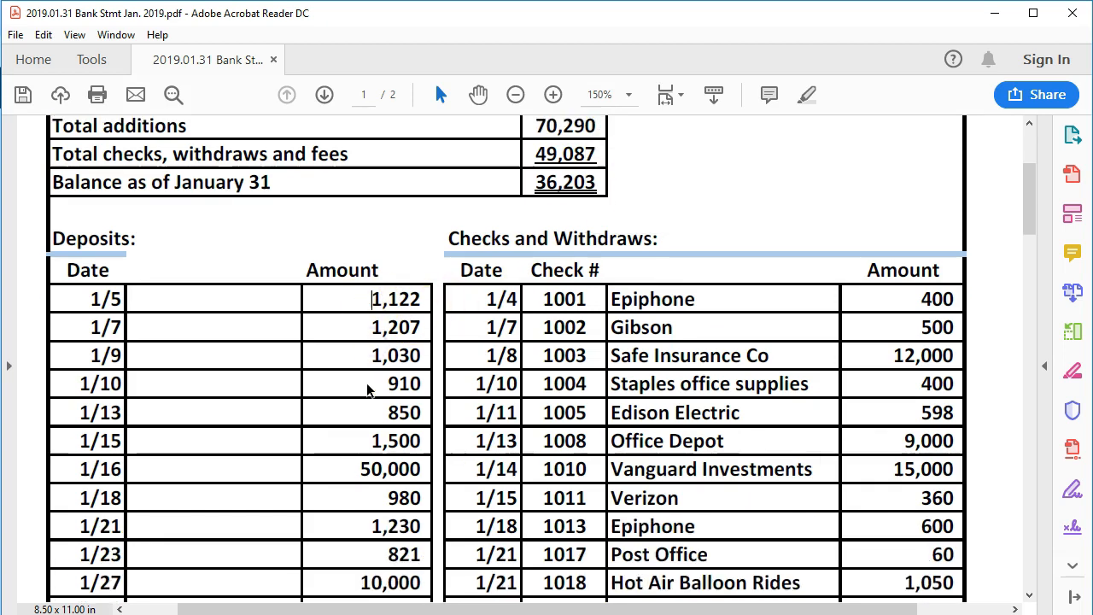
pyautogui.scroll(-1, 367, 386)
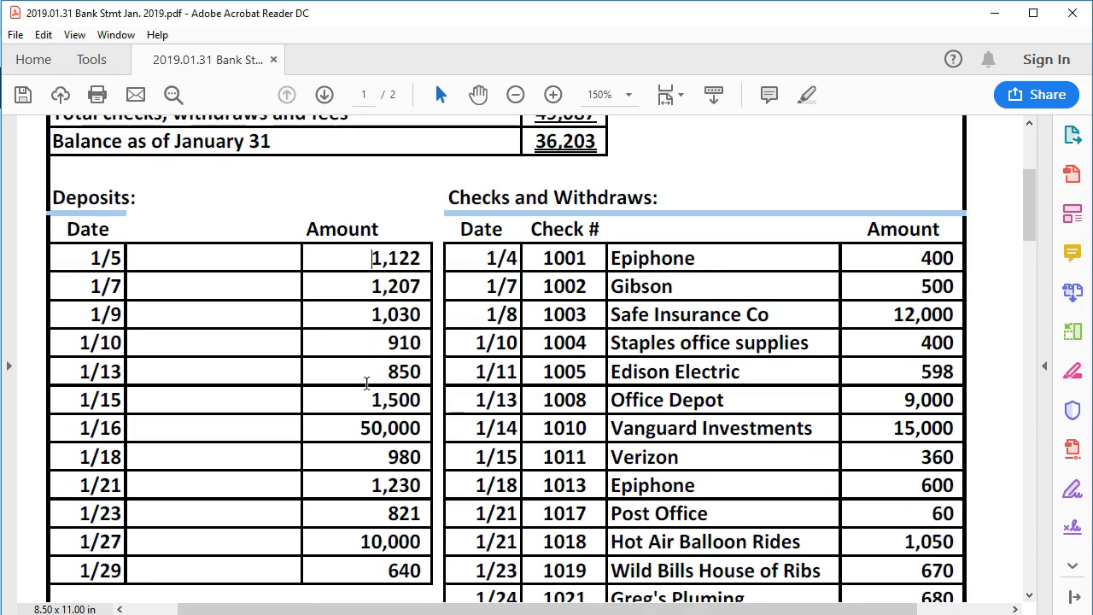
pyautogui.click(374, 331)
pyautogui.click(384, 266)
pyautogui.click(553, 418)
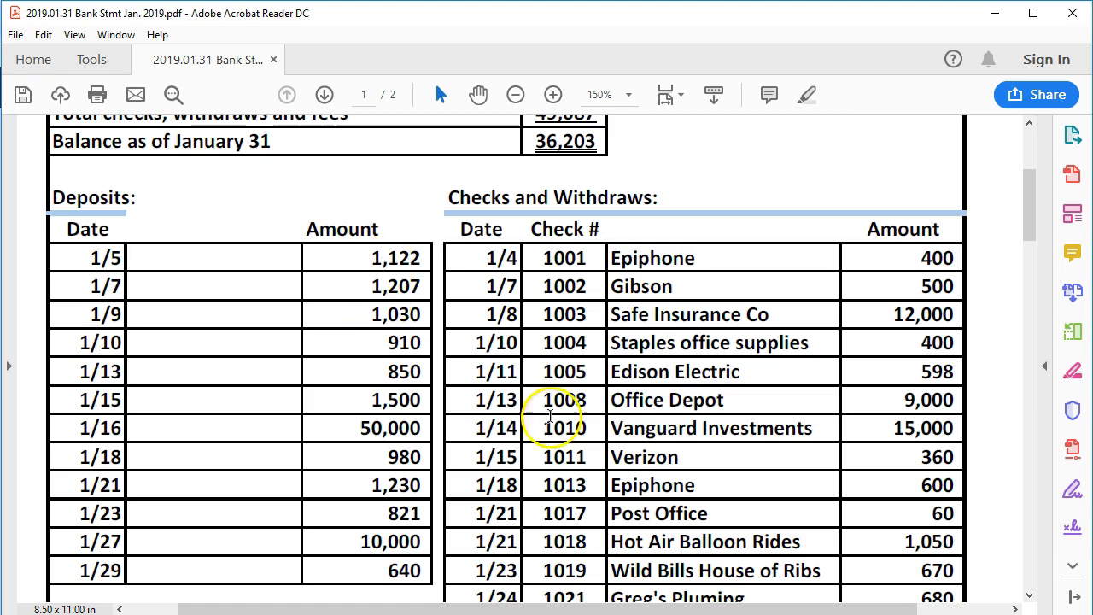
pyautogui.hotkey('alt', 'Tab')
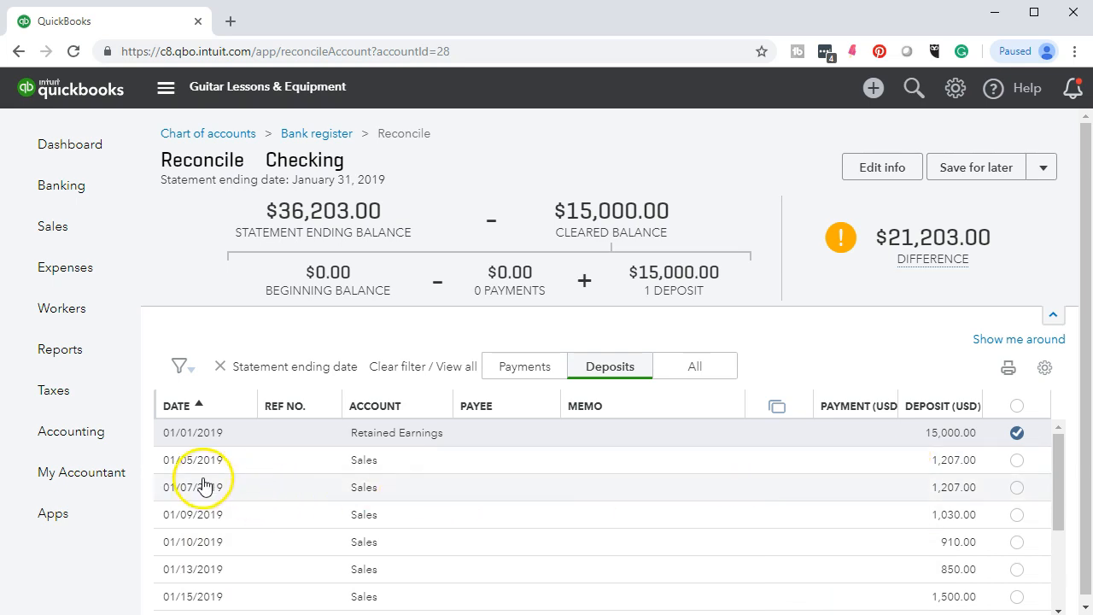
pyautogui.hotkey('alt', 'Tab')
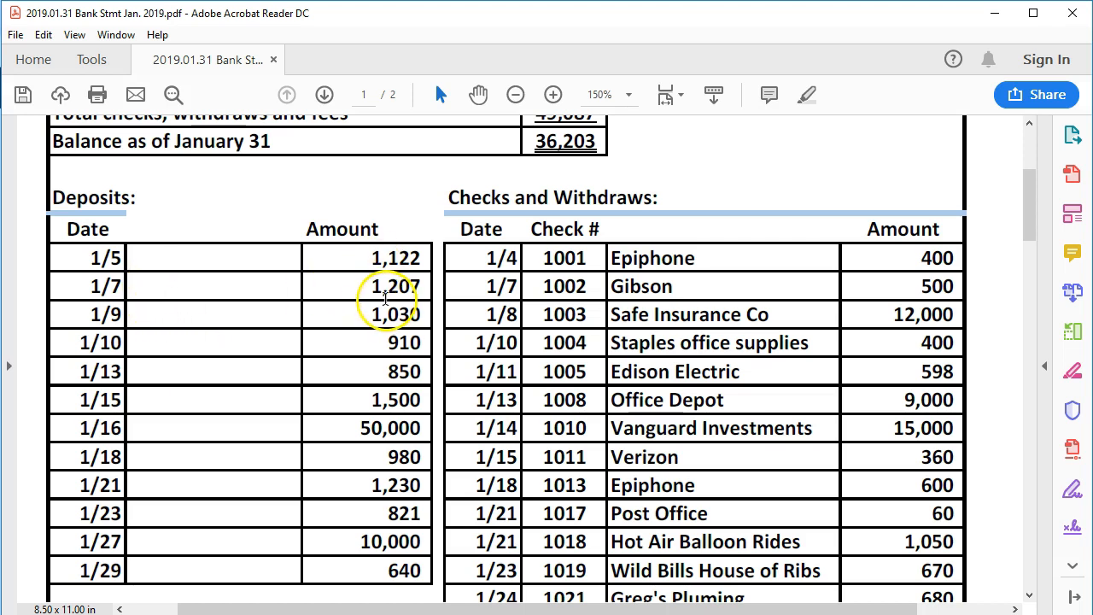
pyautogui.moveTo(735, 613)
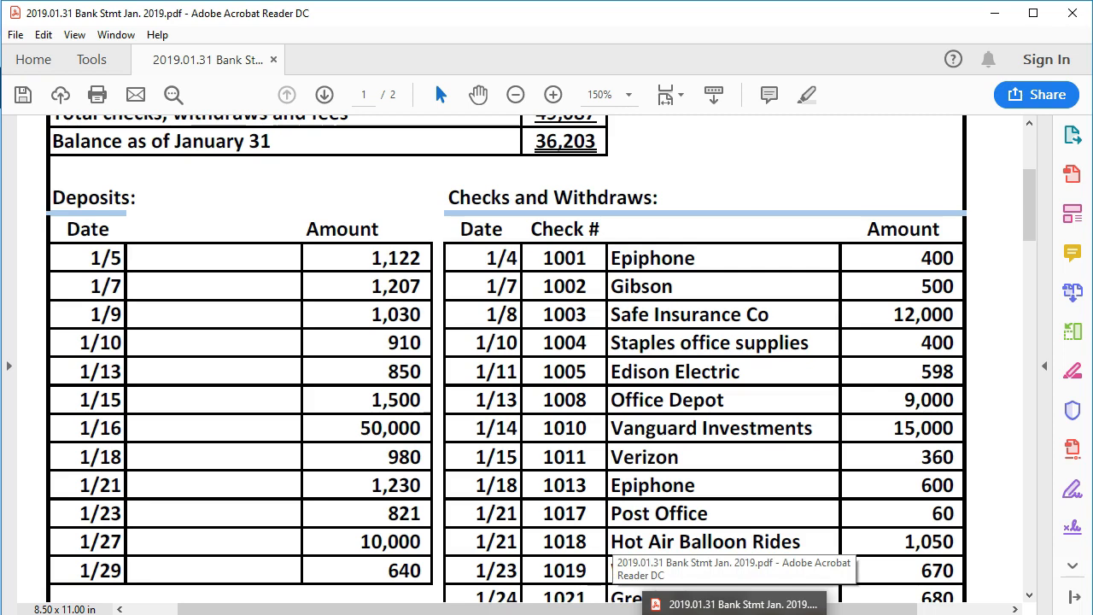
pyautogui.click(734, 613)
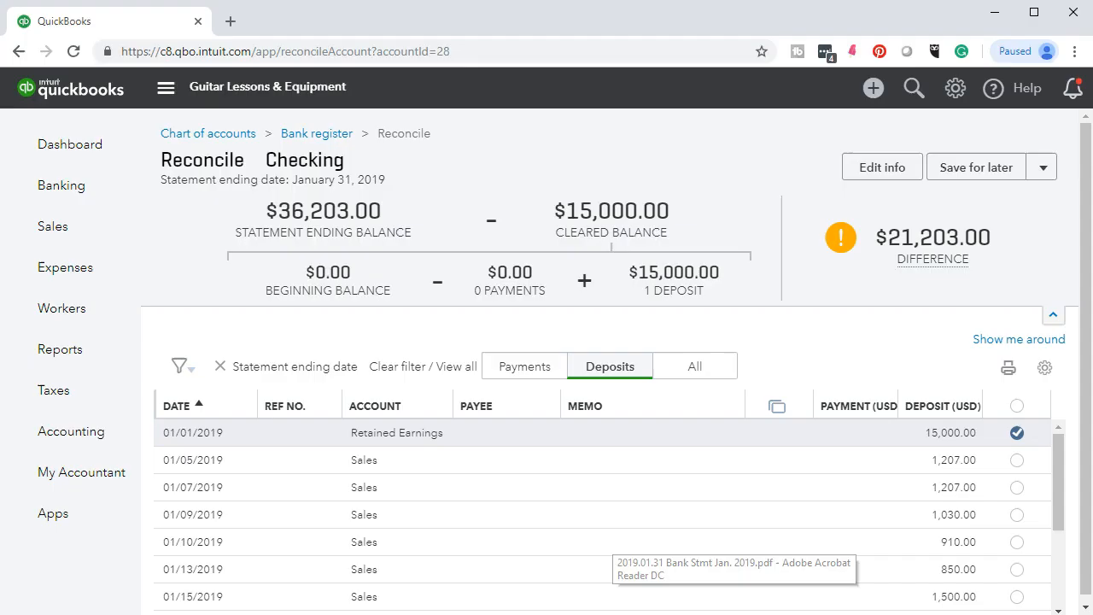
# - Set the 01/05/2019 Sales deposit amount to 1122 to match the bank statement, and save the transaction
pyautogui.click(951, 468)
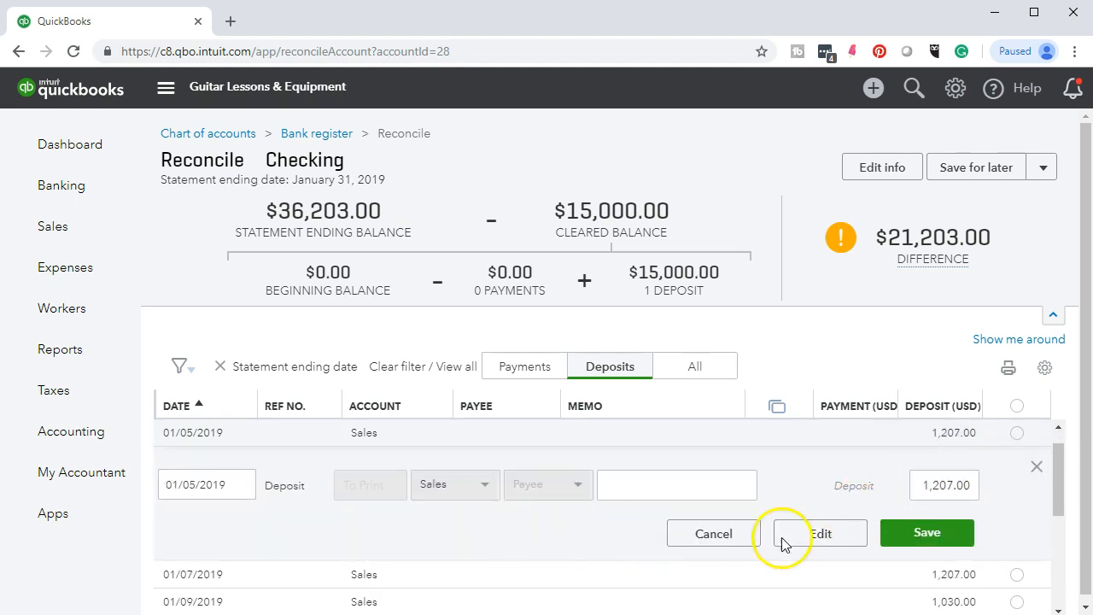
pyautogui.doubleClick(921, 487)
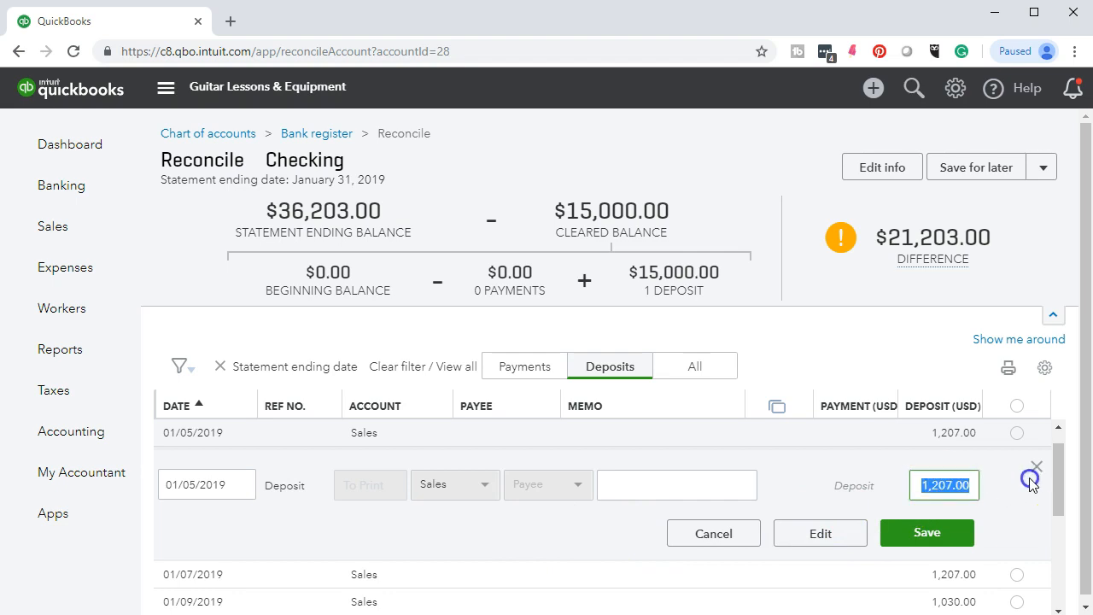
pyautogui.hotkey('alt', 'Tab')
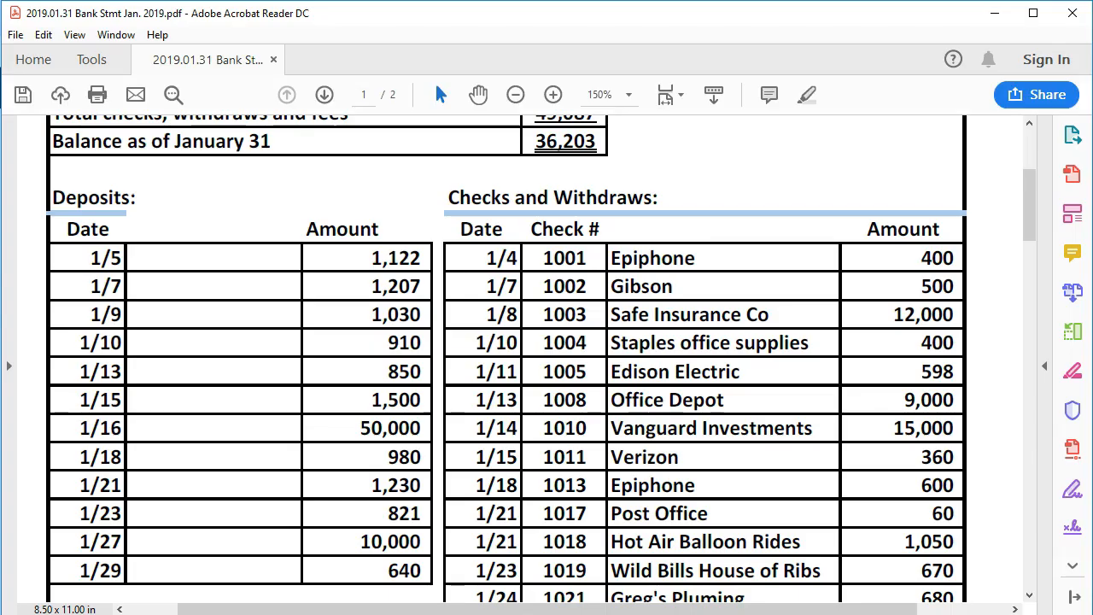
pyautogui.hotkey('alt', 'Tab')
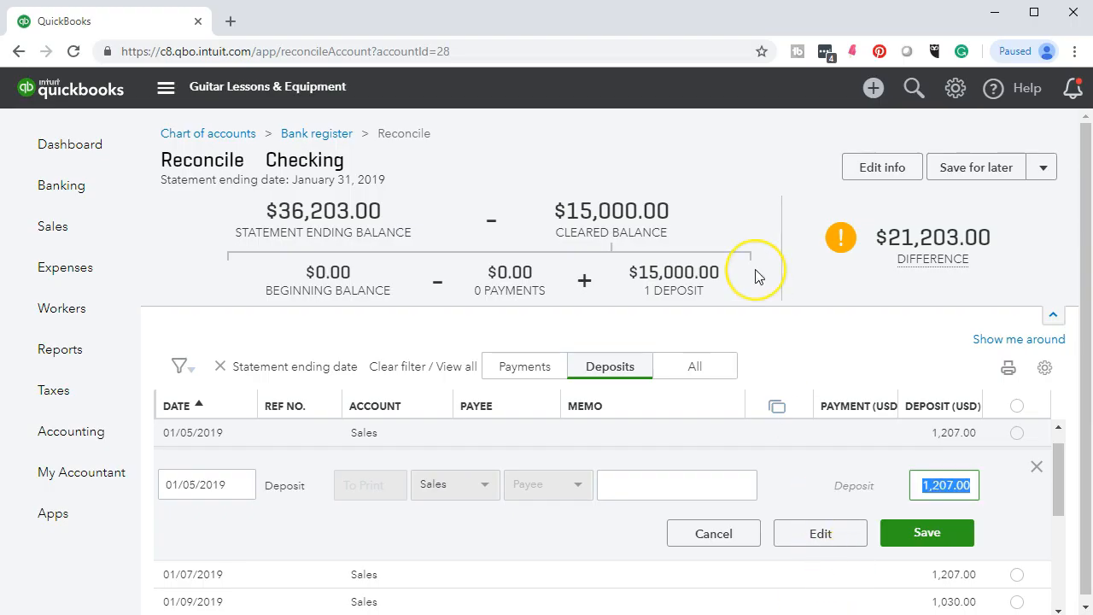
pyautogui.write('1122')
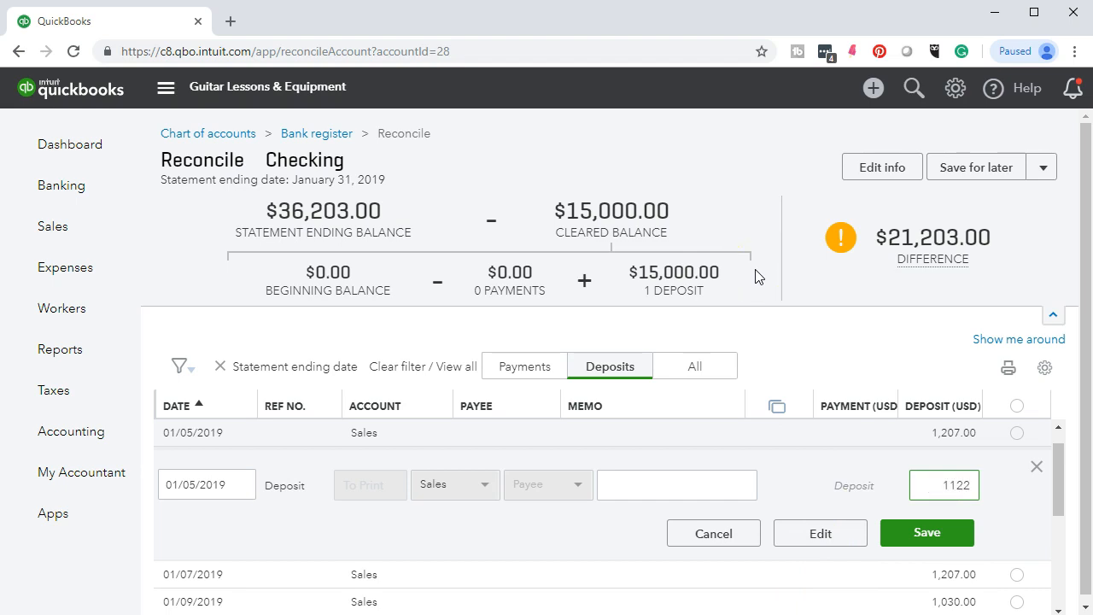
pyautogui.click(905, 534)
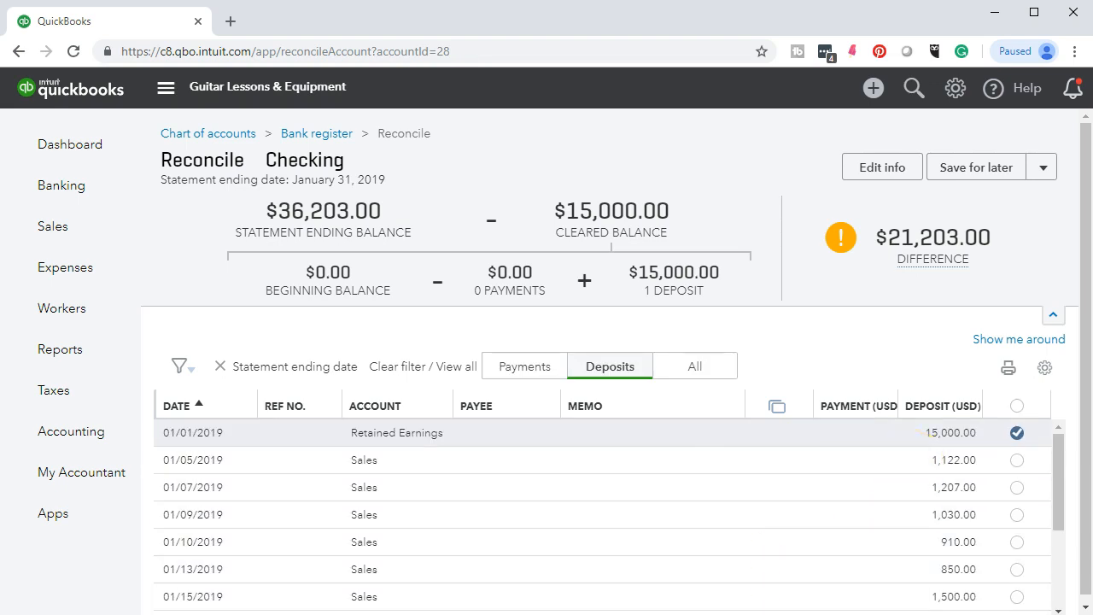
# - Recheck the bank statement and mark the 01/05/2019 Sales deposit as cleared in the QuickBooks reconciliation
pyautogui.hotkey('alt', 'Tab')
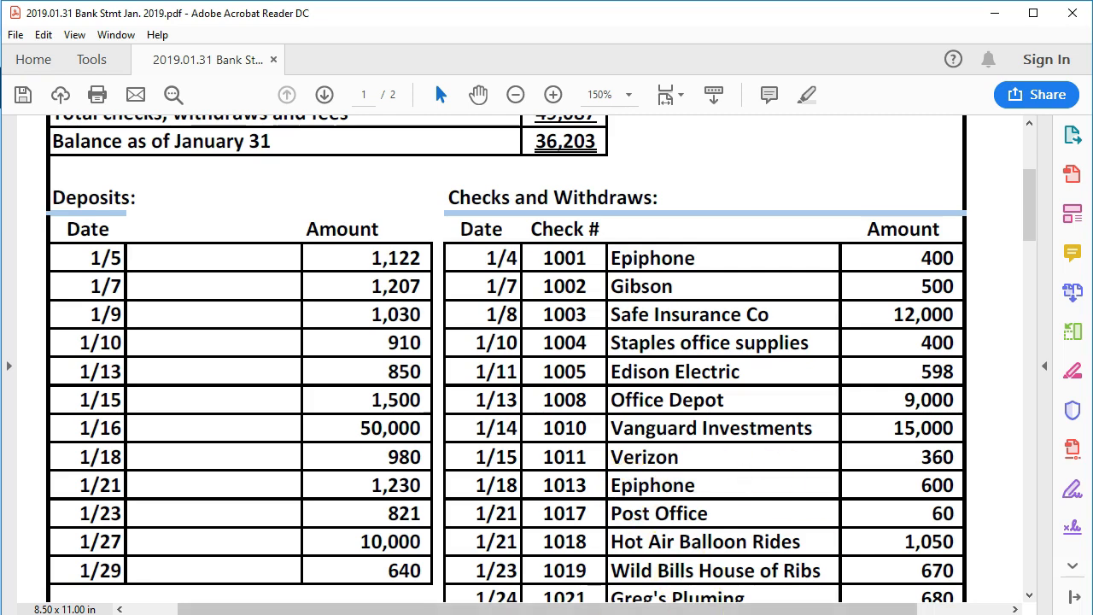
pyautogui.hotkey('alt', 'Tab')
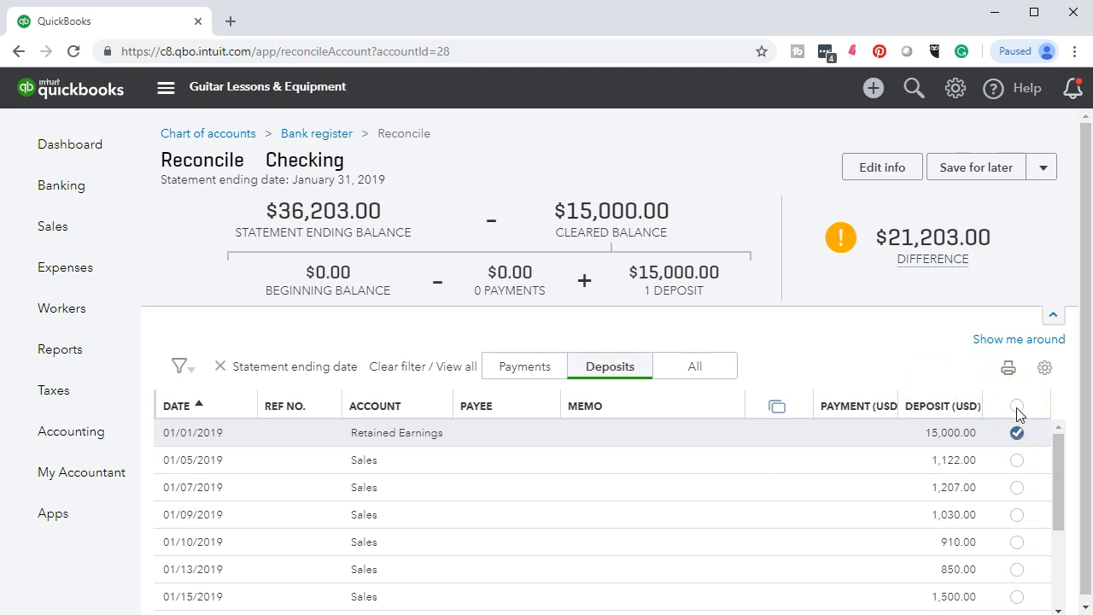
pyautogui.click(1017, 461)
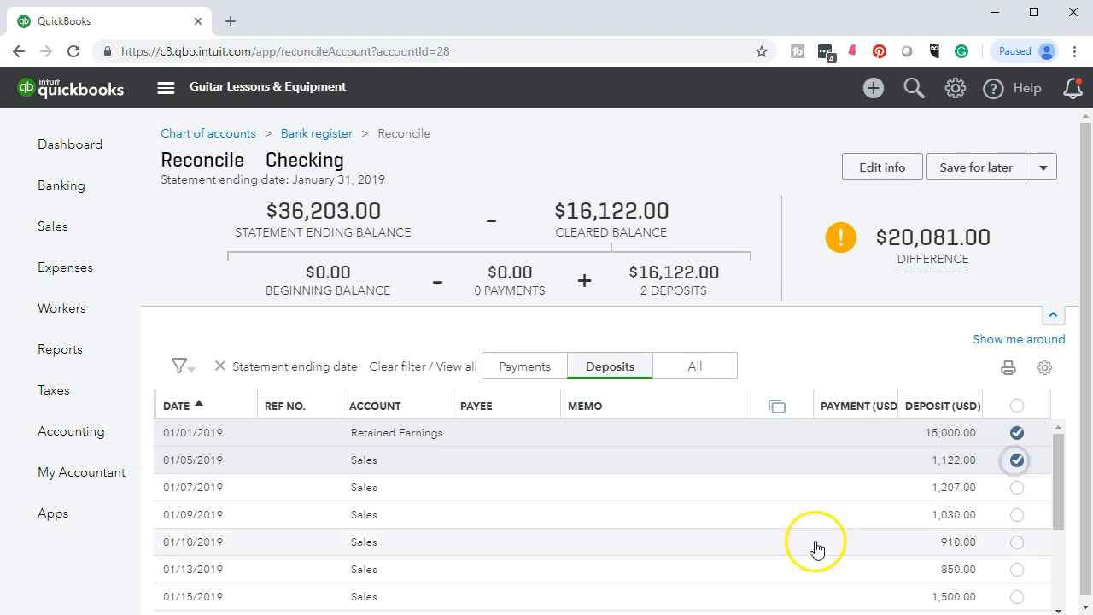
# - Highlight the 1/5 deposit amount in the bank statement in Adobe Acrobat Reader, then return to QuickBooks
pyautogui.hotkey('alt', 'Tab')
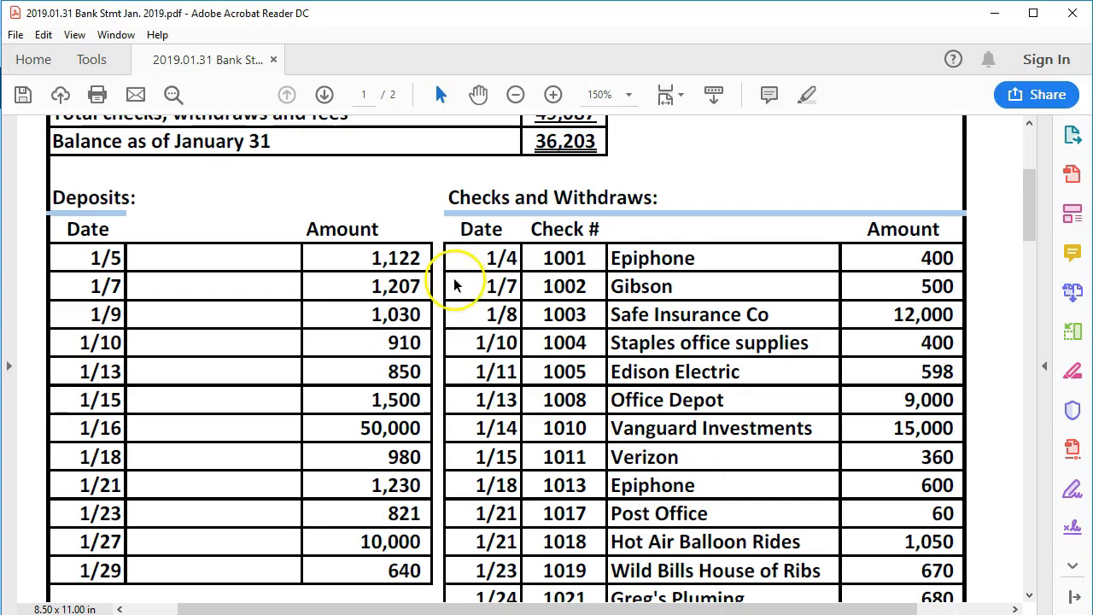
pyautogui.moveTo(371, 258); pyautogui.dragTo(391, 263)
pyautogui.rightClick(425, 266)
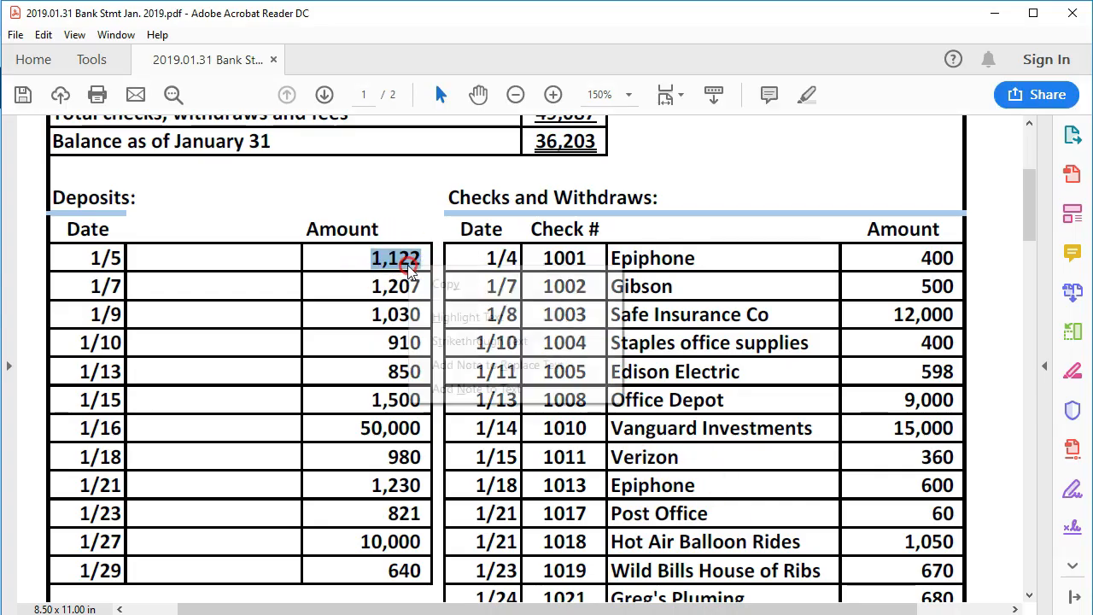
pyautogui.click(453, 317)
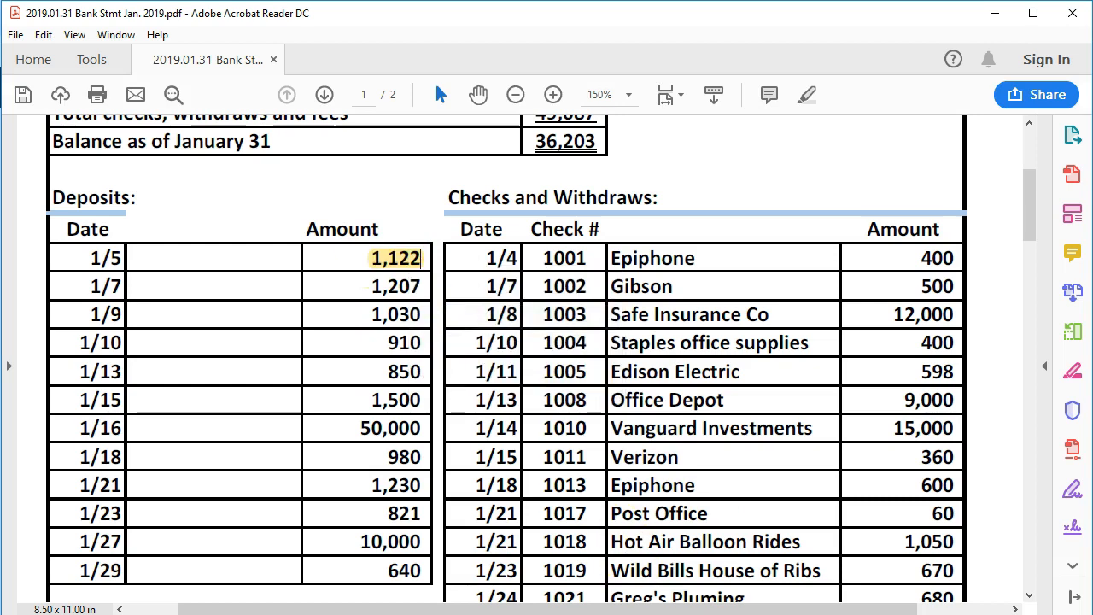
pyautogui.hotkey('alt', 'Tab')
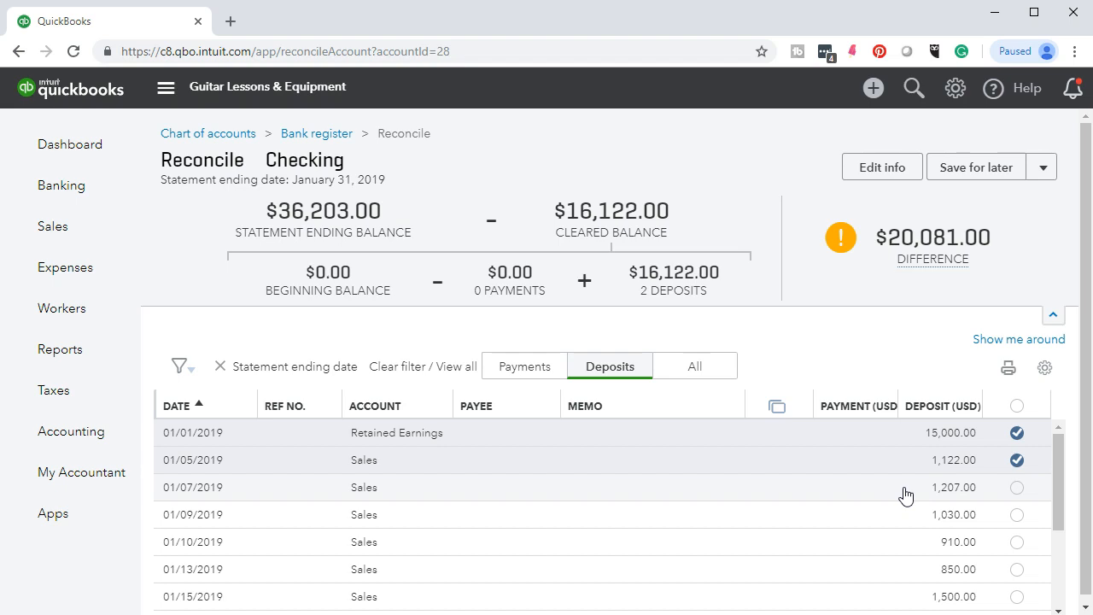
# - Clear the 01/07/2019 Sales deposit in the reconciliation, highlight the 1/7 amount in the Acrobat Reader bank statement, and return to QuickBooks
pyautogui.click(1018, 490)
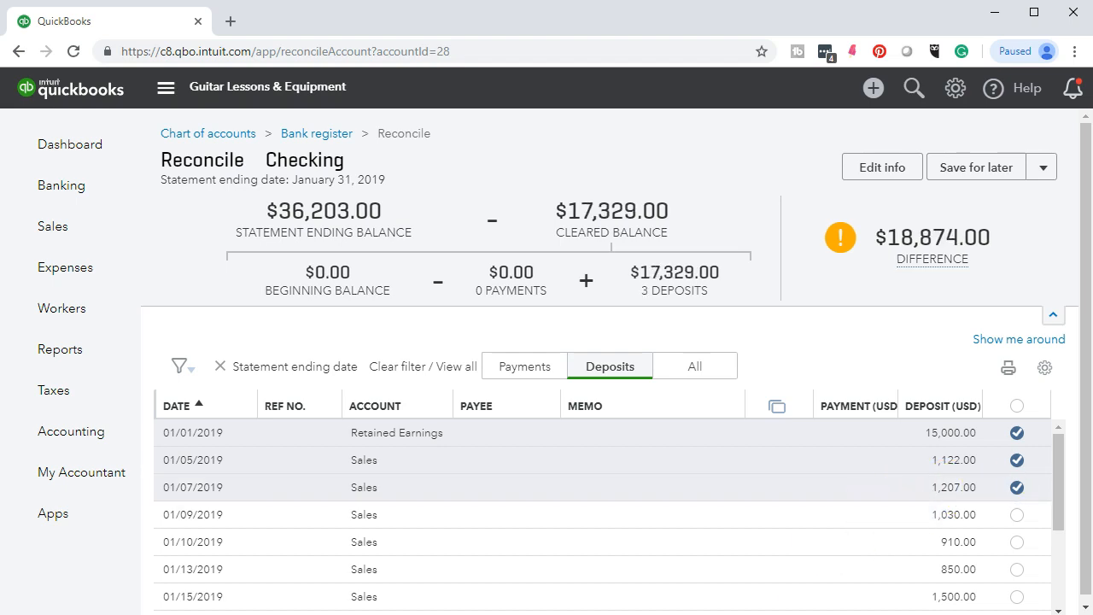
pyautogui.hotkey('alt', 'Tab')
pyautogui.moveTo(354, 281); pyautogui.dragTo(383, 288)
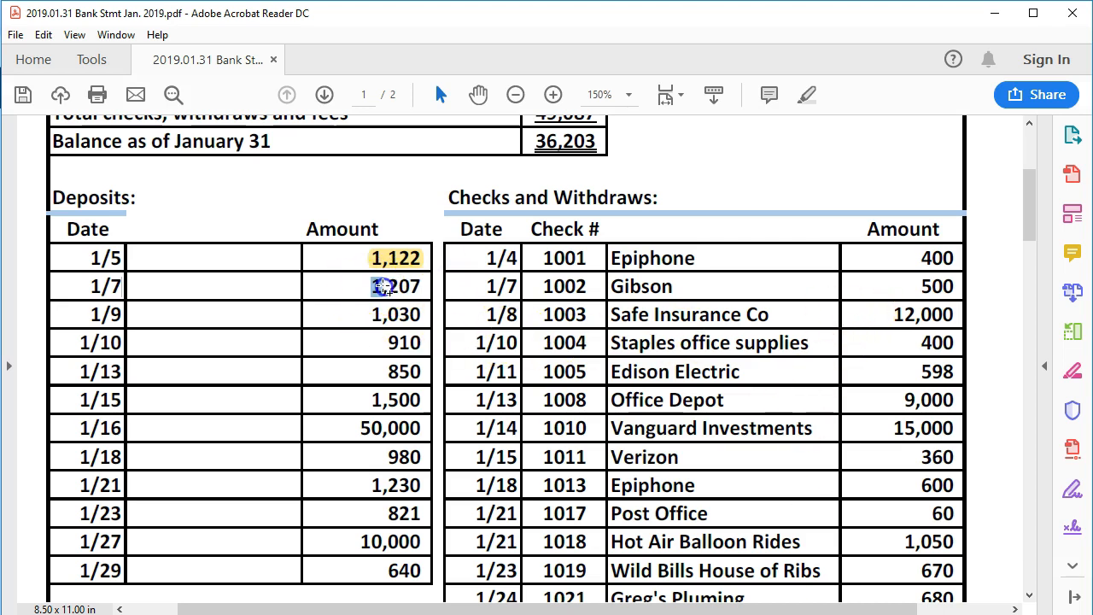
pyautogui.rightClick(410, 292)
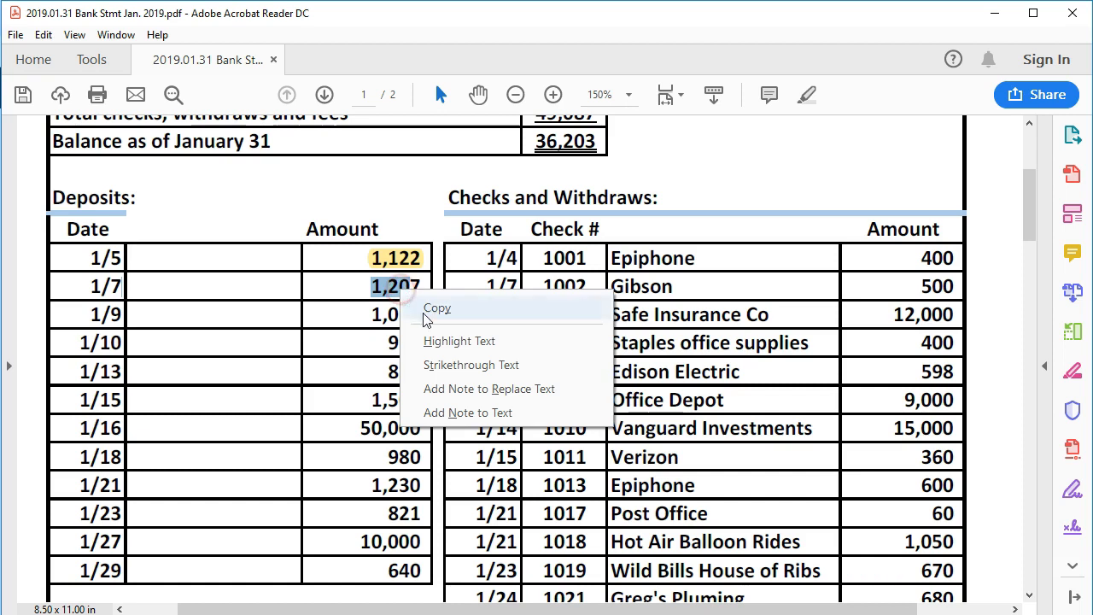
pyautogui.click(432, 340)
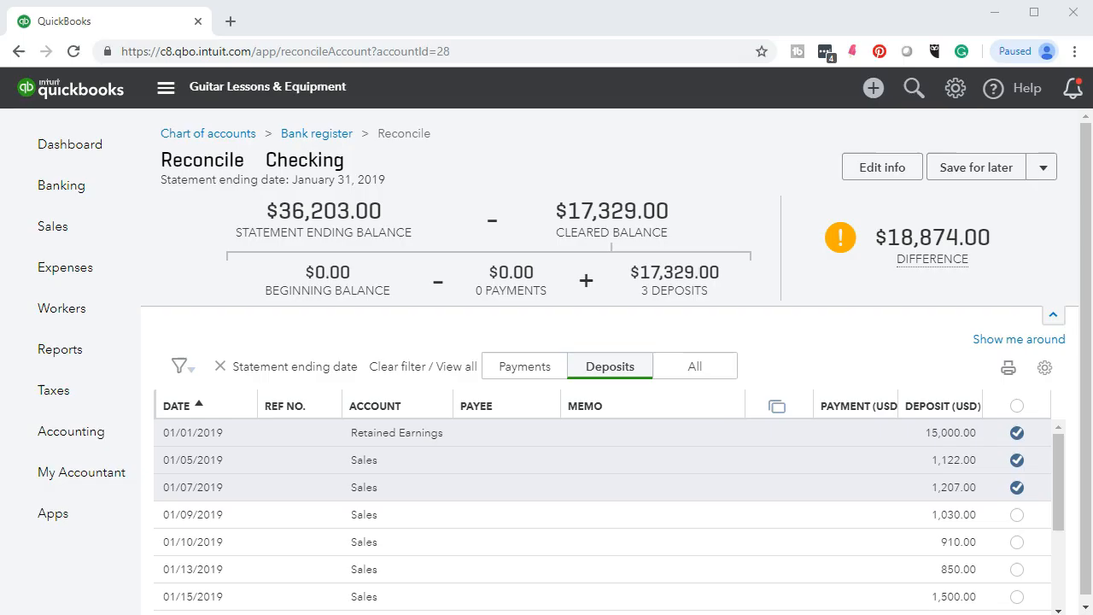
pyautogui.hotkey('alt', 'Tab')
# - Mark the 01/09/2019 Sales deposit as cleared, highlight the 1/9 amount in the Acrobat Reader bank statement, and return to QuickBooks
pyautogui.click(1010, 516)
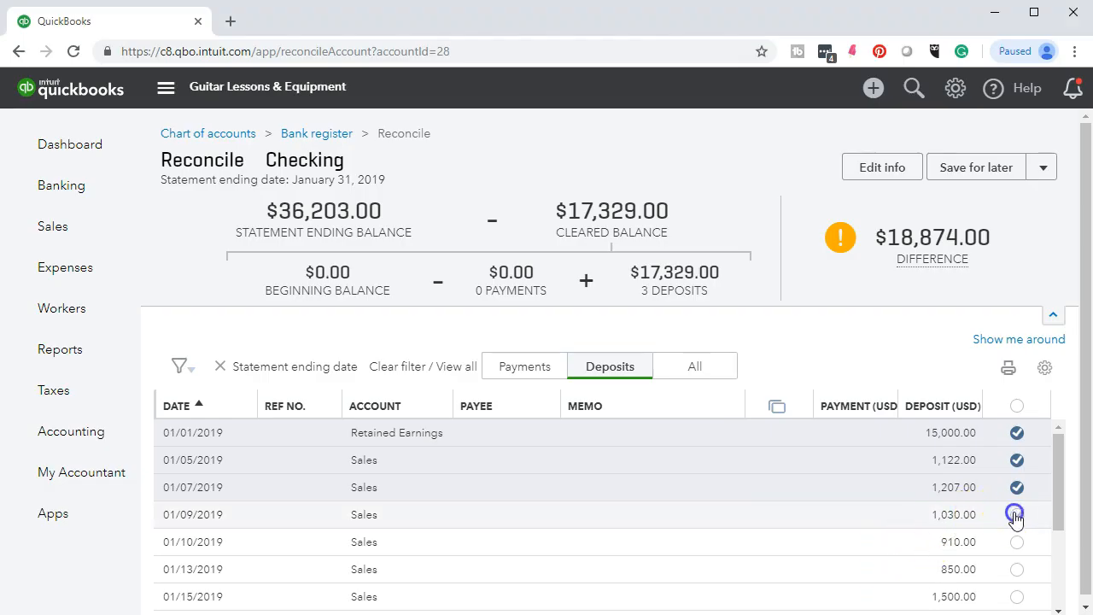
pyautogui.scroll(-2, 776, 515)
pyautogui.scroll(2, 769, 564)
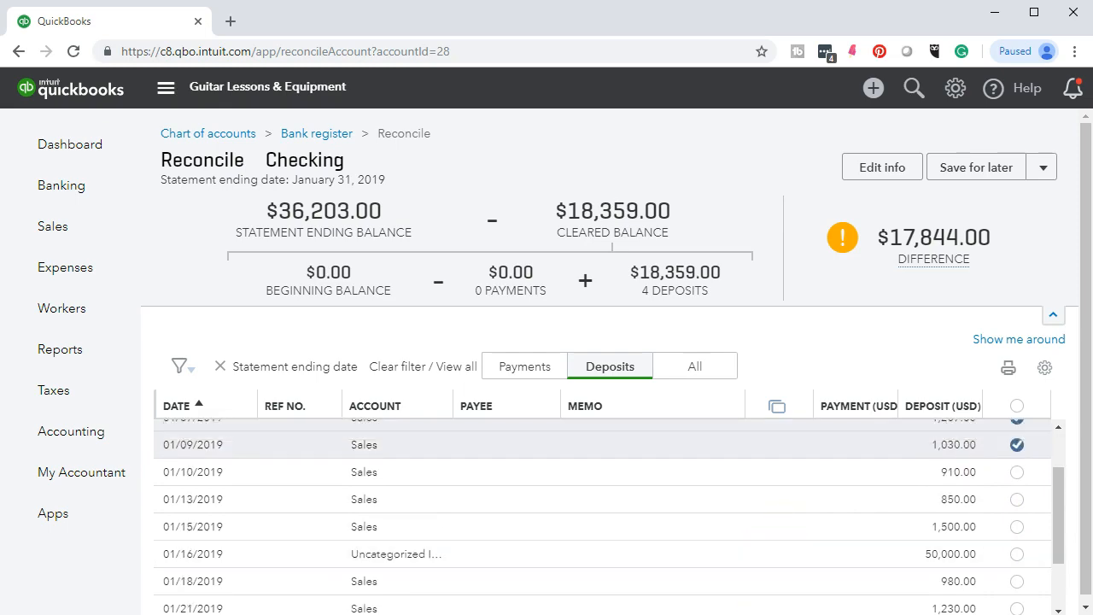
pyautogui.hotkey('alt', 'Tab')
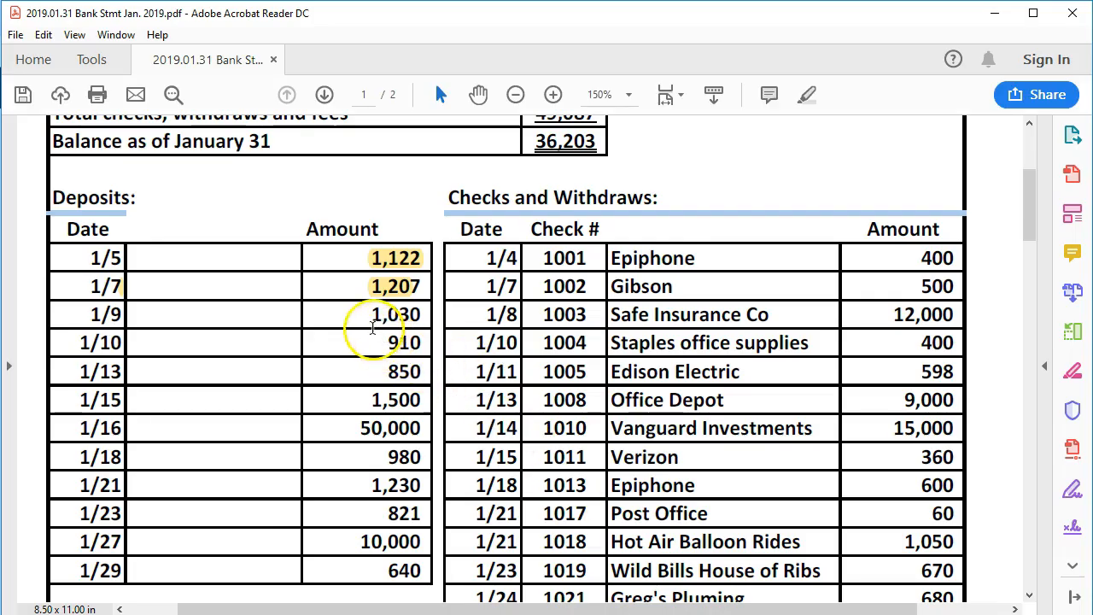
pyautogui.moveTo(370, 315); pyautogui.dragTo(414, 317)
pyautogui.rightClick(416, 317)
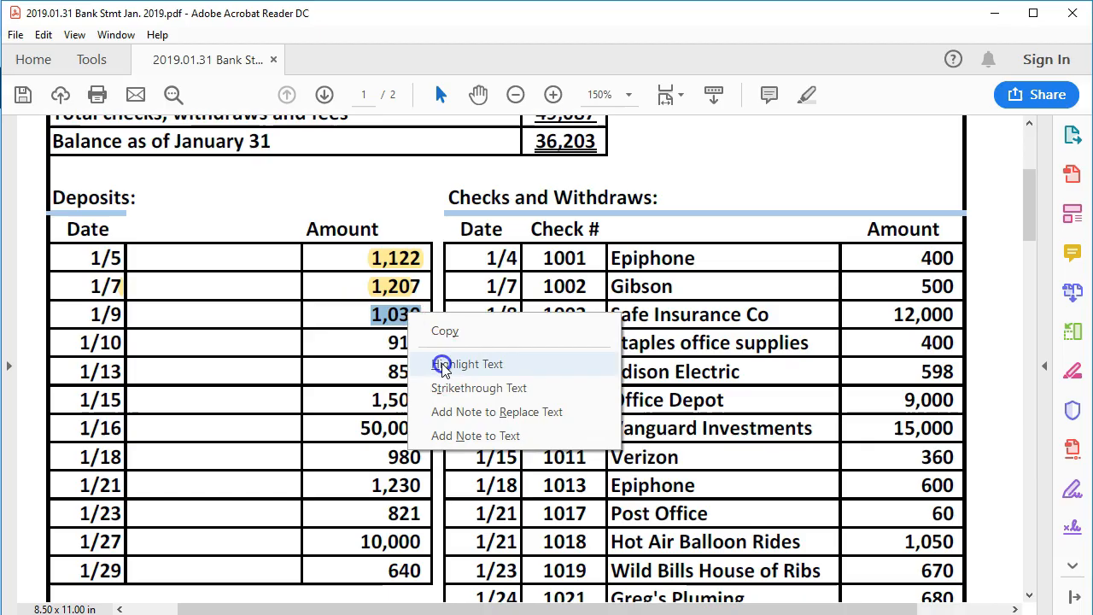
pyautogui.click(440, 363)
pyautogui.hotkey('alt', 'Tab')
# - Mark the 01/10/2019 Sales deposit as cleared, highlight the 1/10 amount in the Acrobat Reader bank statement, and return to QuickBooks
pyautogui.click(1016, 472)
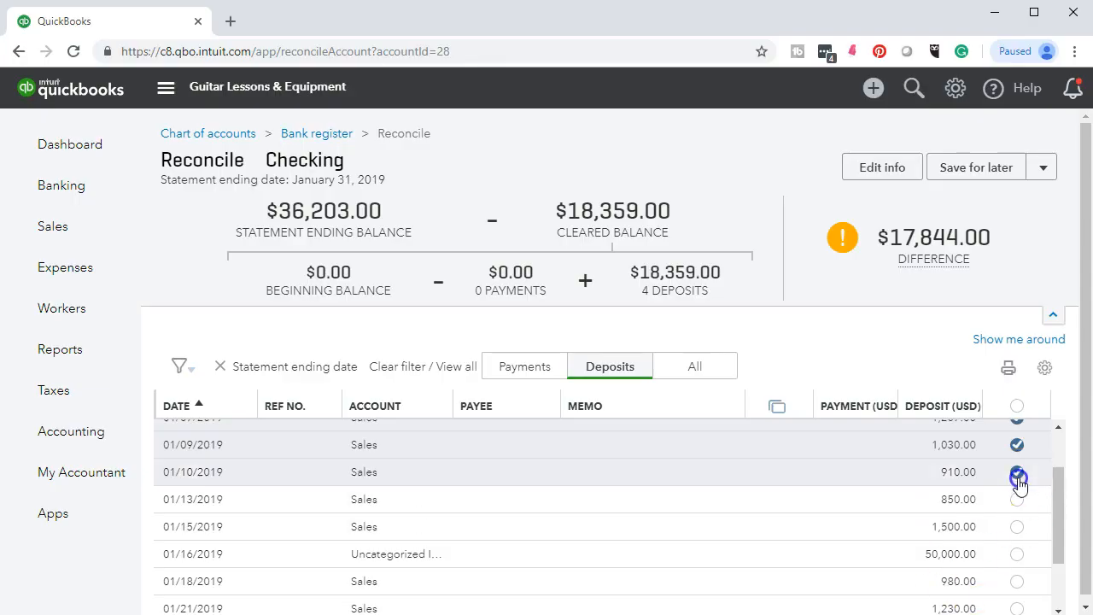
pyautogui.hotkey('alt', 'Tab')
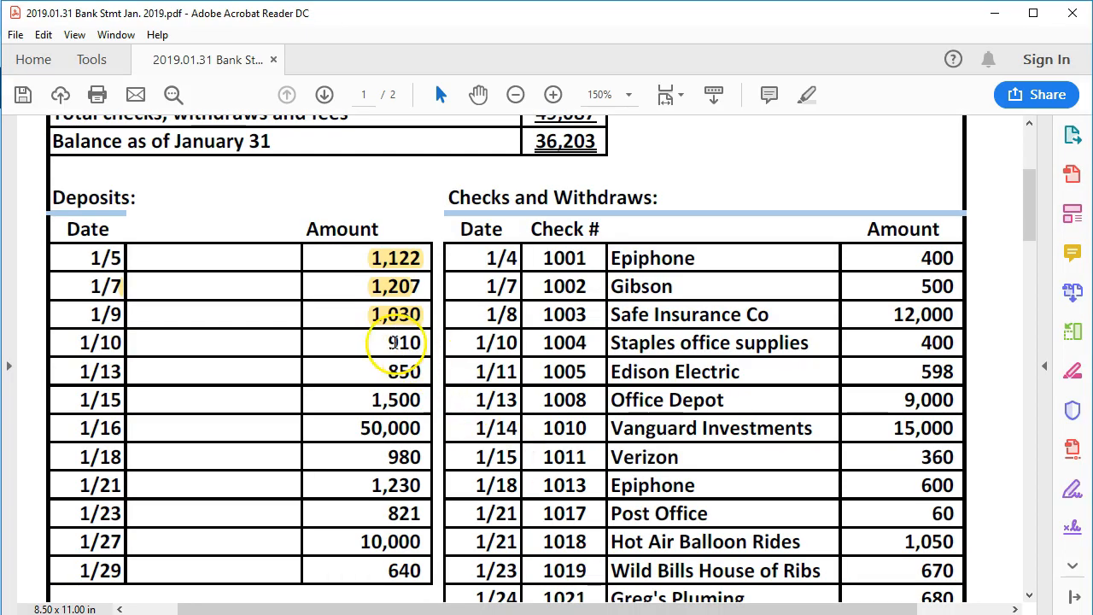
pyautogui.moveTo(390, 344); pyautogui.dragTo(391, 344)
pyautogui.rightClick(420, 342)
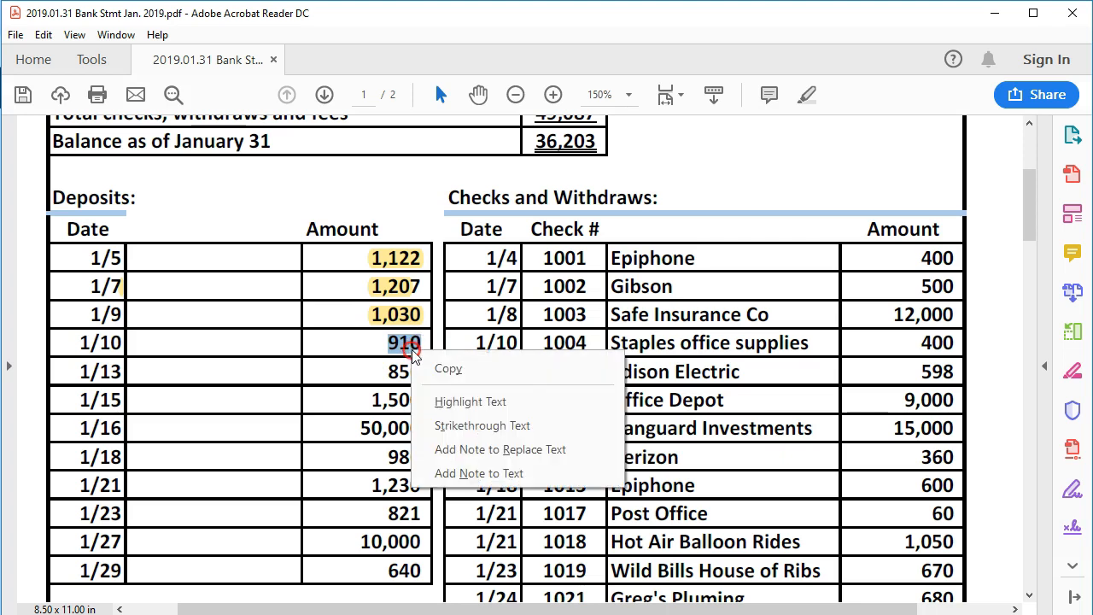
pyautogui.click(440, 399)
pyautogui.click(389, 373)
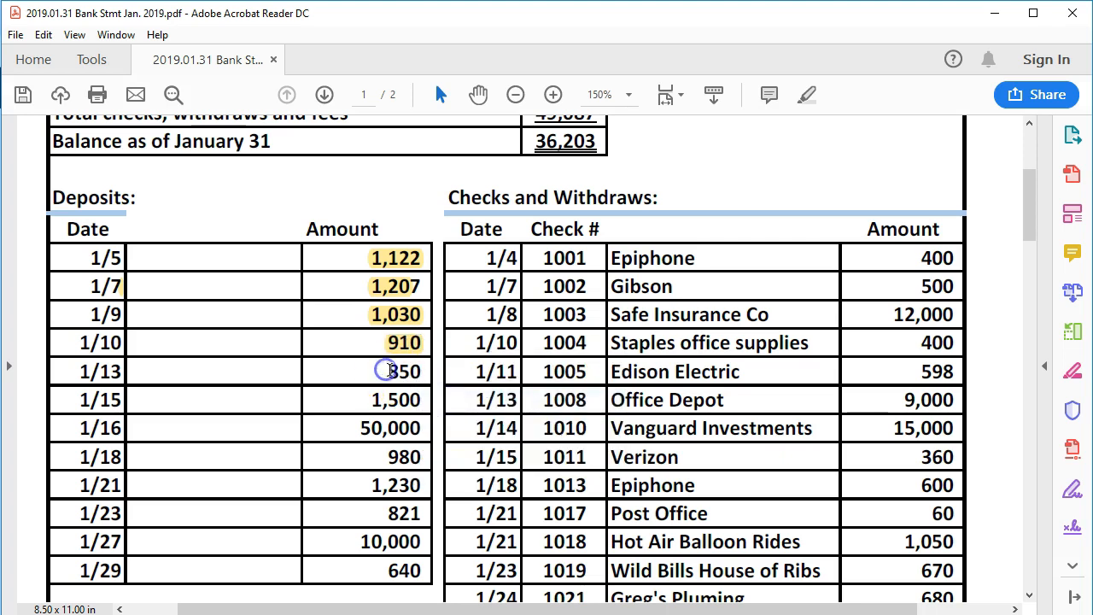
pyautogui.hotkey('alt', 'Tab')
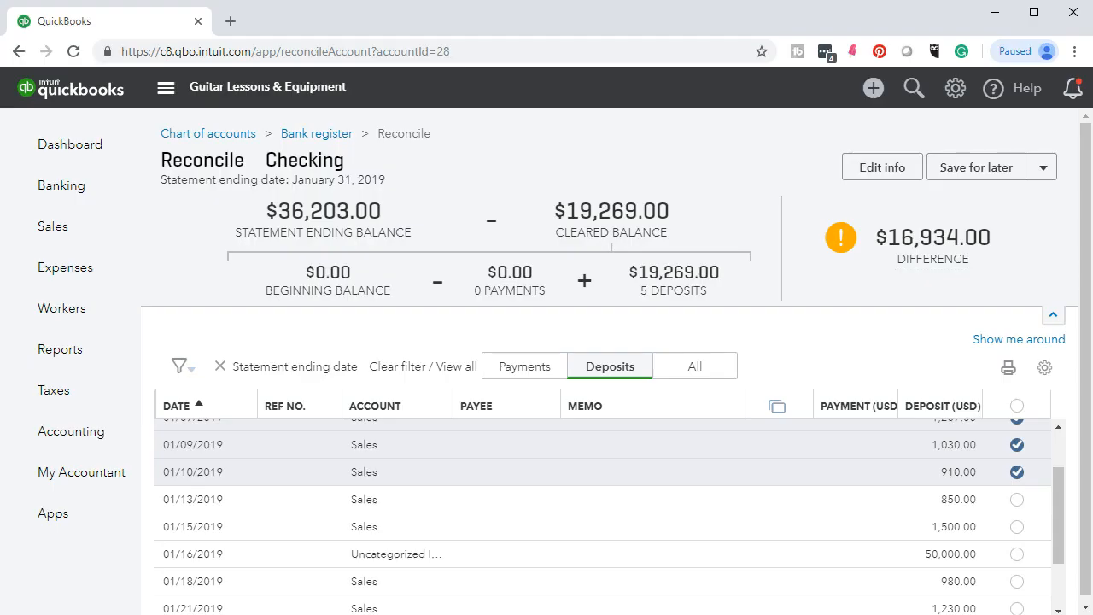
pyautogui.click(970, 499)
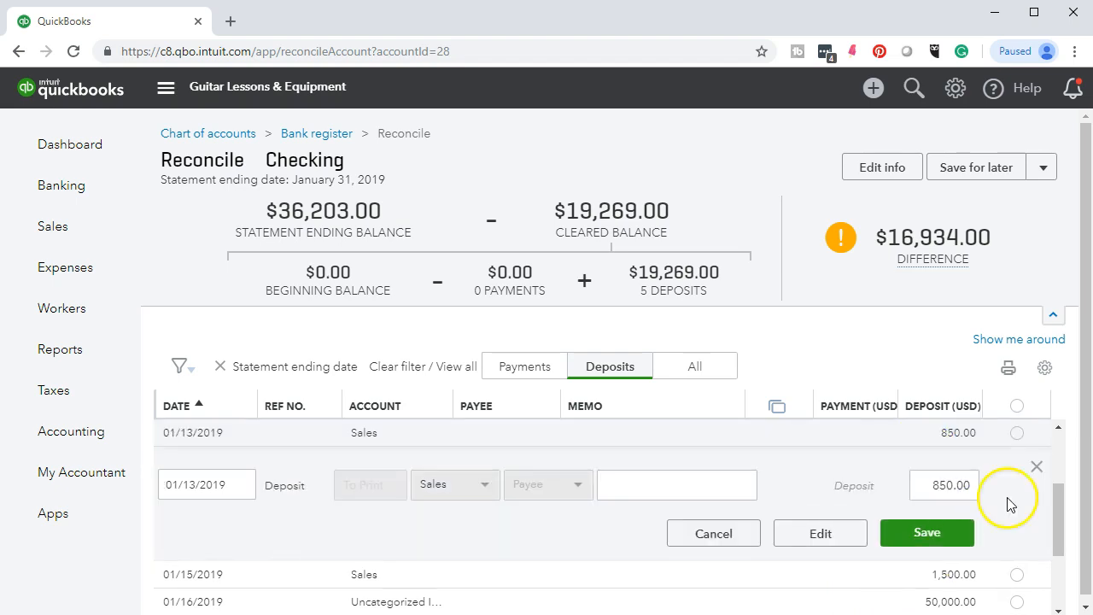
pyautogui.click(1037, 466)
pyautogui.scroll(1, 1016, 517)
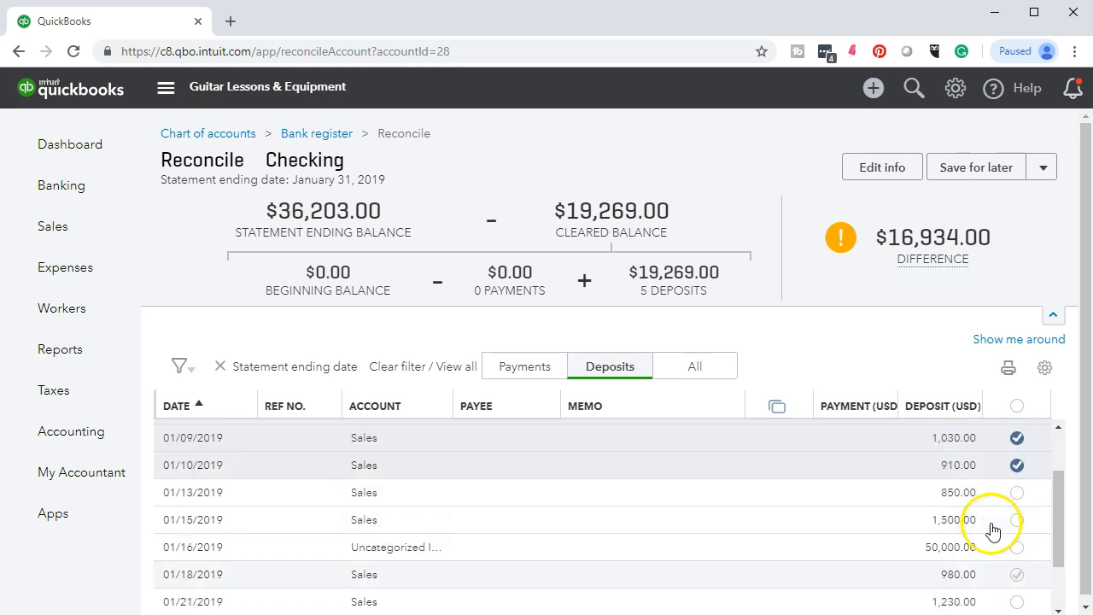
# - Clear the 01/13/2019 Sales deposit, highlight the 1/13 amount in the Acrobat Reader bank statement, and return to QuickBooks
pyautogui.click(1016, 517)
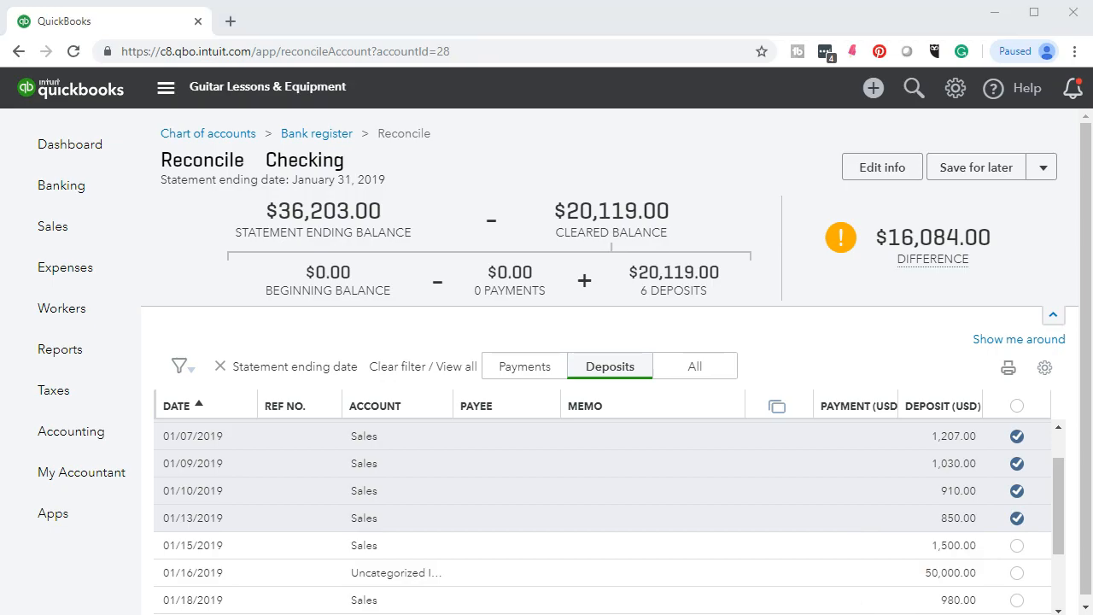
pyautogui.hotkey('alt', 'Tab')
pyautogui.hotkey('alt', 'Tab')
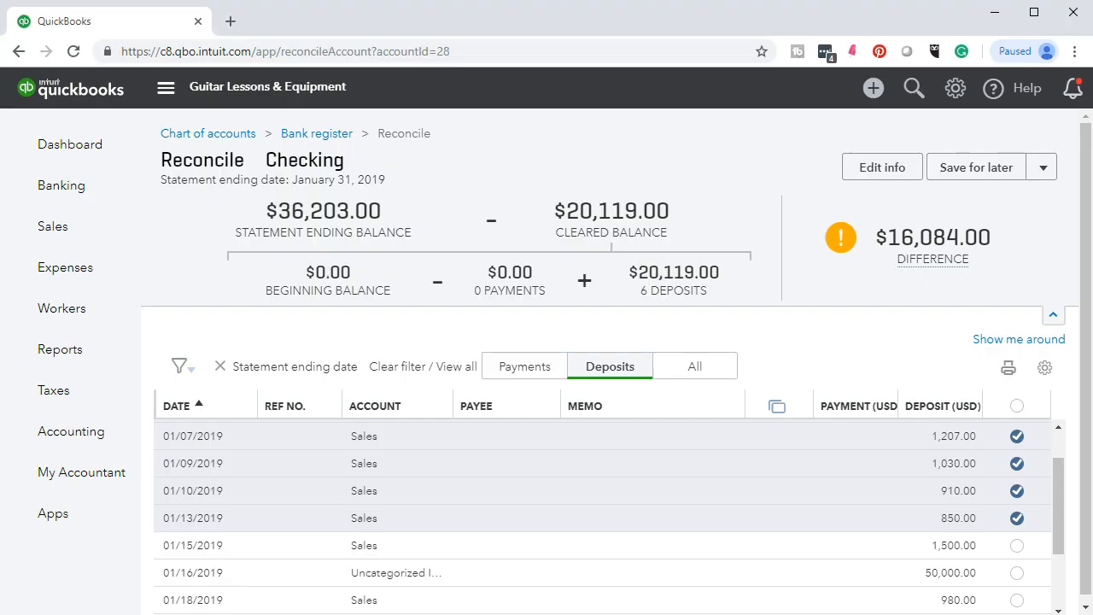
pyautogui.hotkey('alt', 'Tab')
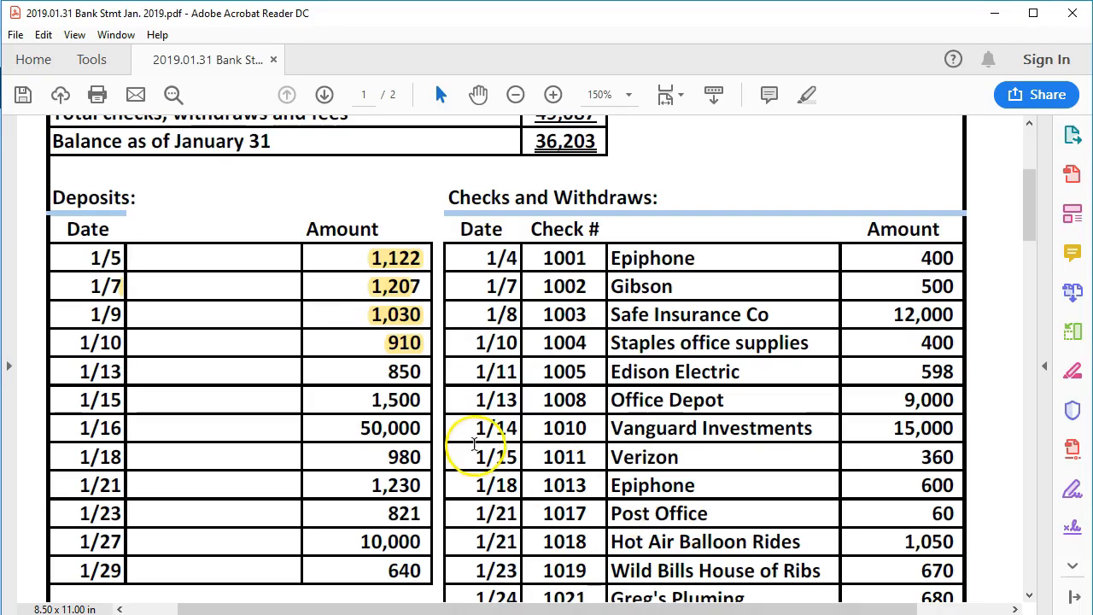
pyautogui.moveTo(390, 372); pyautogui.dragTo(418, 378)
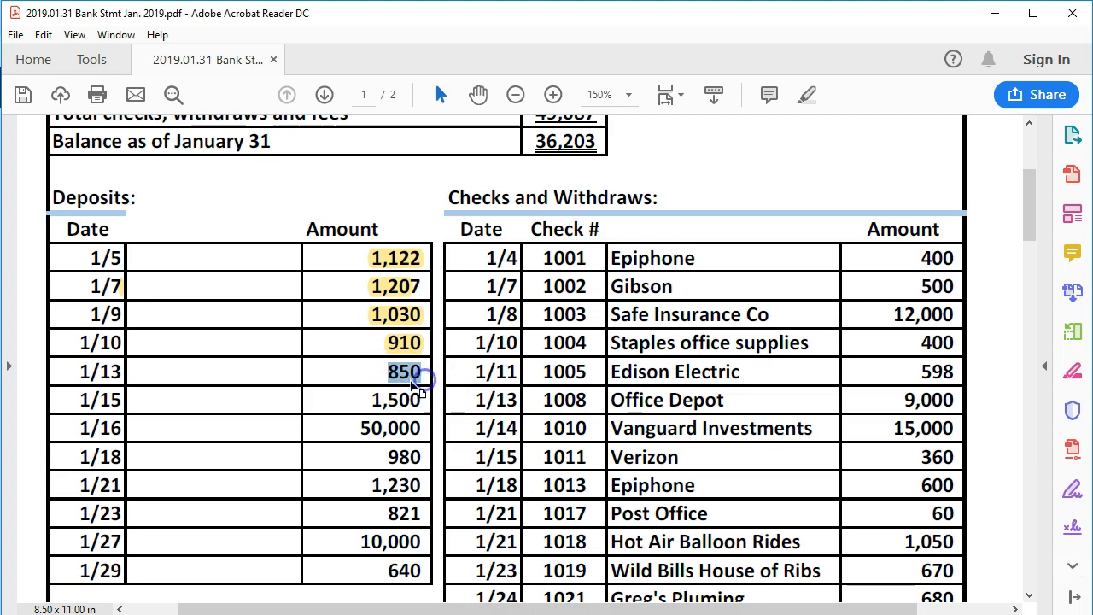
pyautogui.rightClick(418, 380)
pyautogui.click(442, 434)
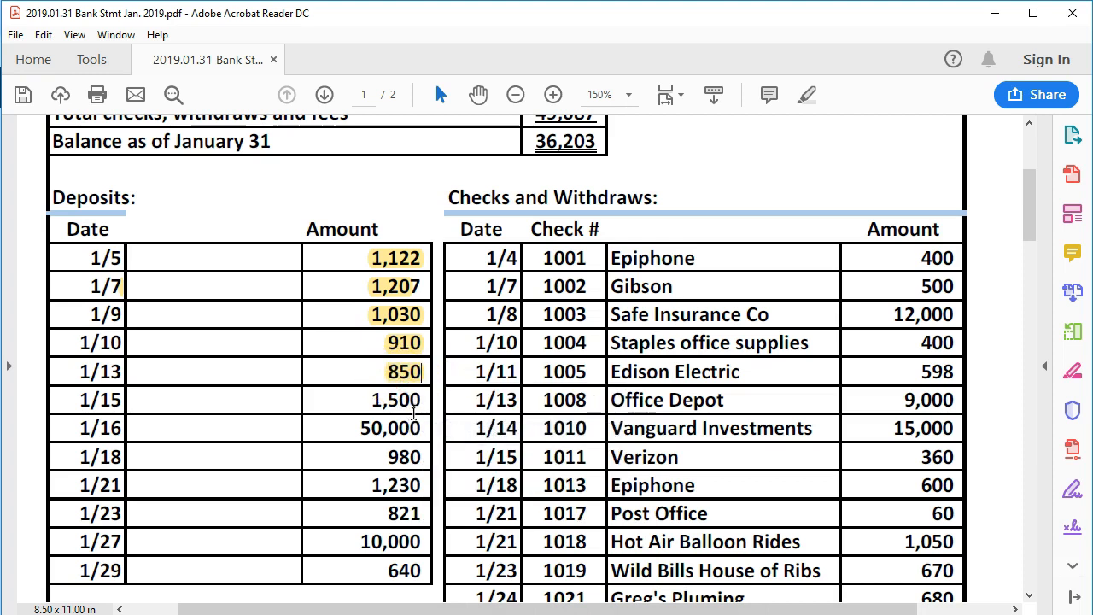
pyautogui.hotkey('alt', 'Tab')
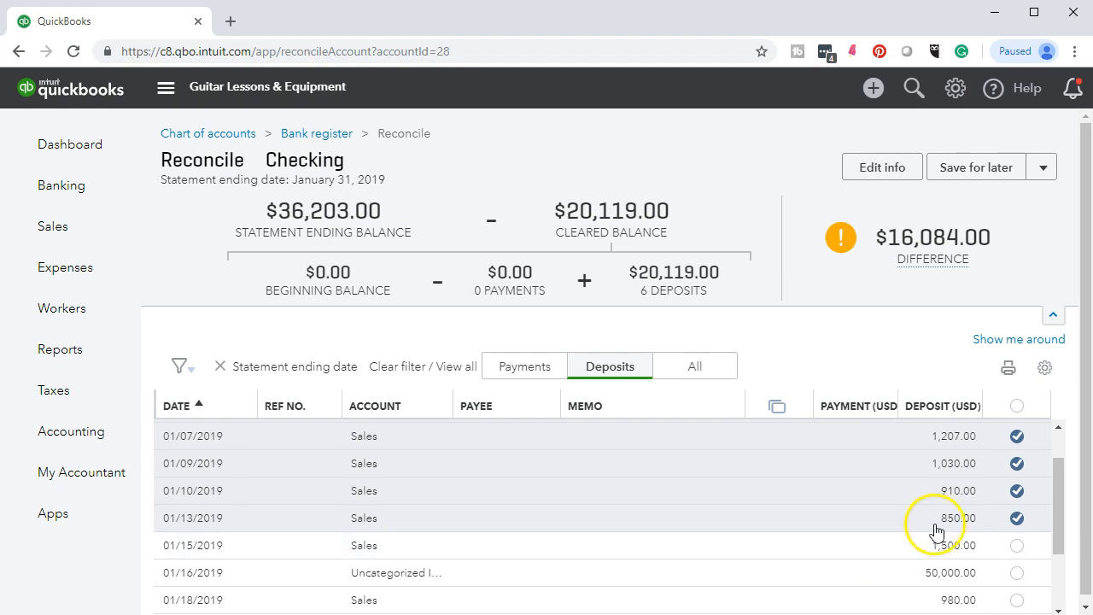
# - Clear the 01/15/2019 Sales deposit, highlight the 1/15 amount in the Acrobat Reader bank statement, and return to QuickBooks
pyautogui.click(1016, 545)
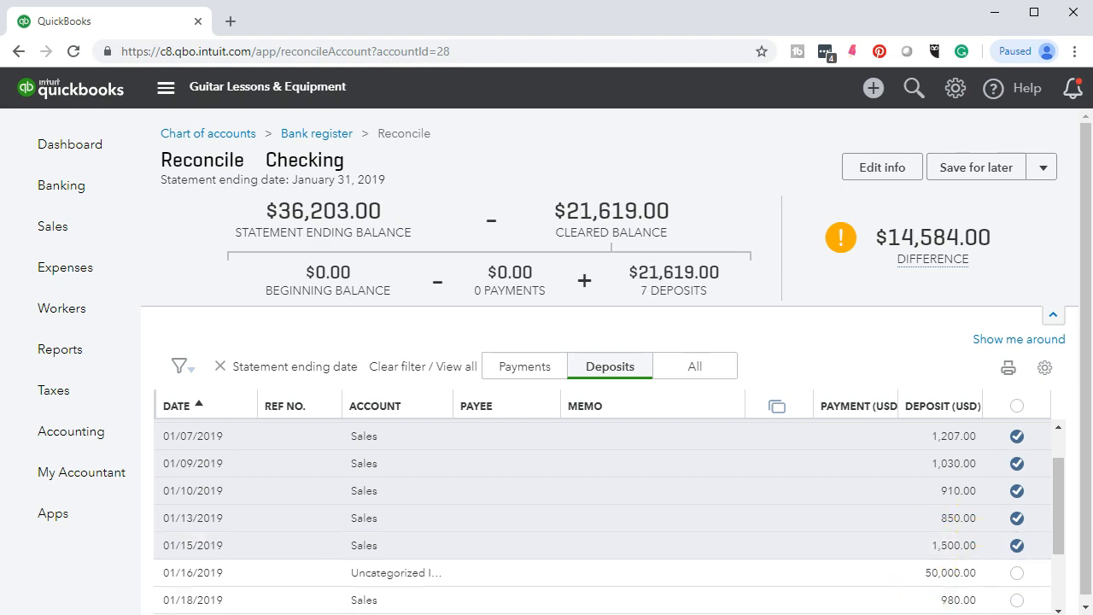
pyautogui.hotkey('alt', 'Tab')
pyautogui.moveTo(365, 399); pyautogui.dragTo(404, 400)
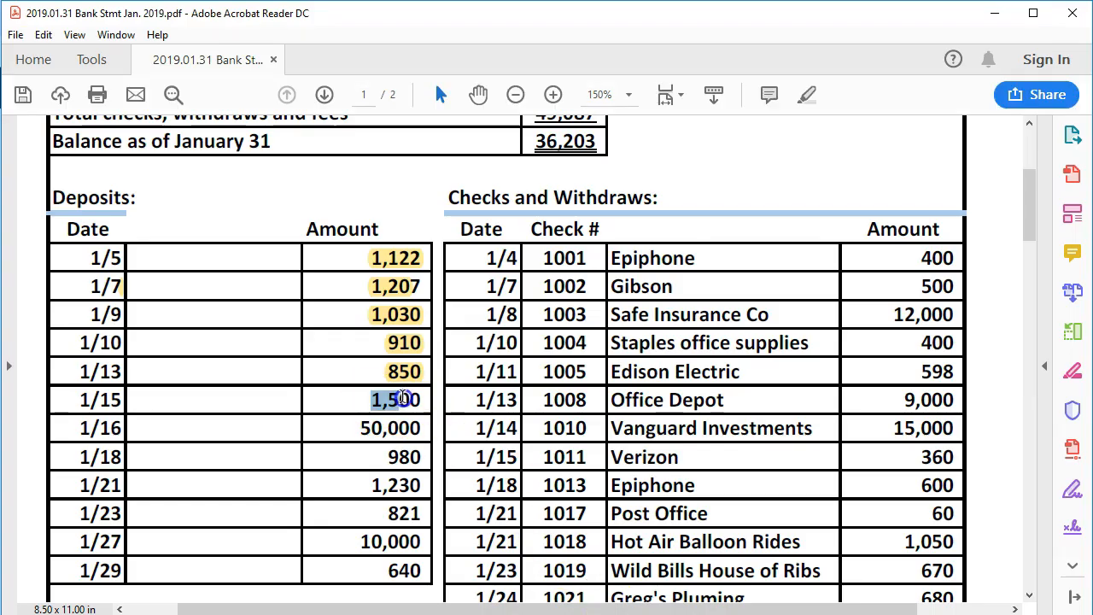
pyautogui.rightClick(415, 403)
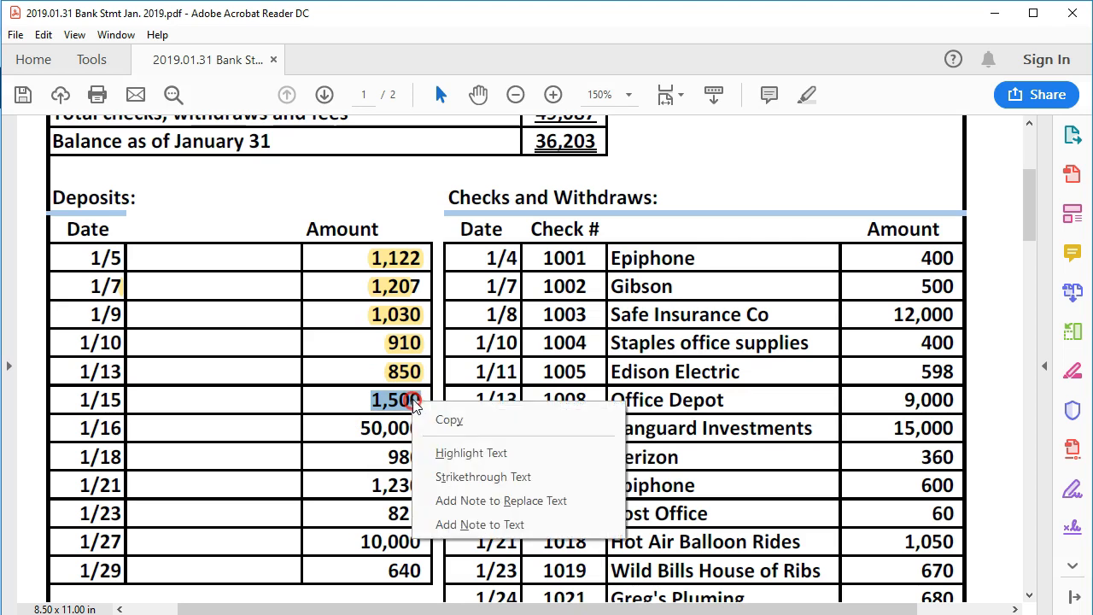
pyautogui.click(446, 462)
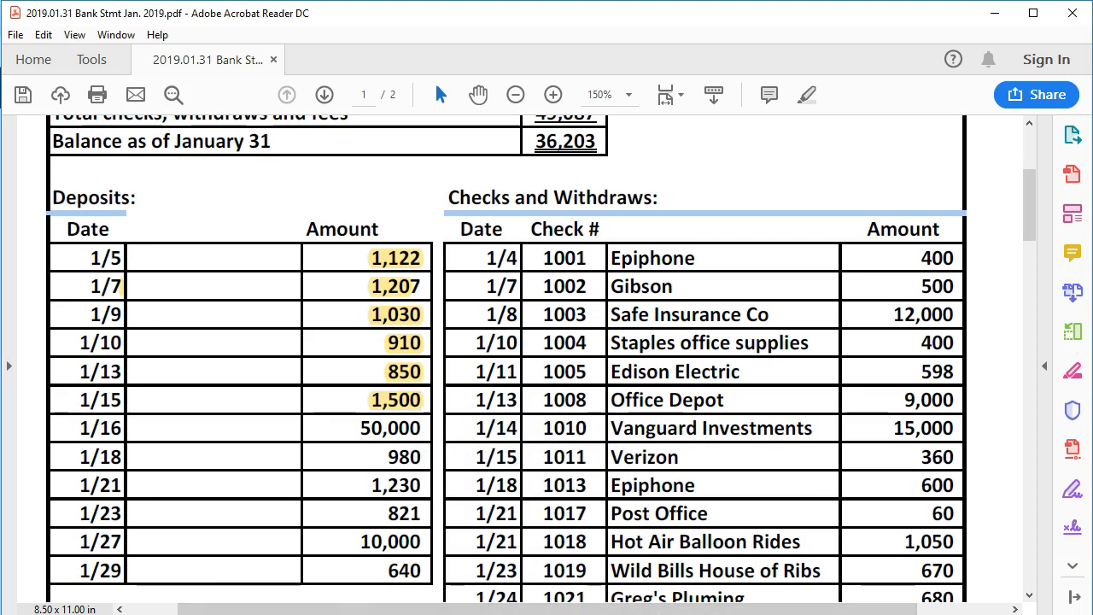
pyautogui.hotkey('alt', 'Tab')
# - Clear the 01/16/2019 uncategorized deposit, highlight the 1/16 amount in the Acrobat Reader bank statement, and return to QuickBooks
pyautogui.click(1017, 574)
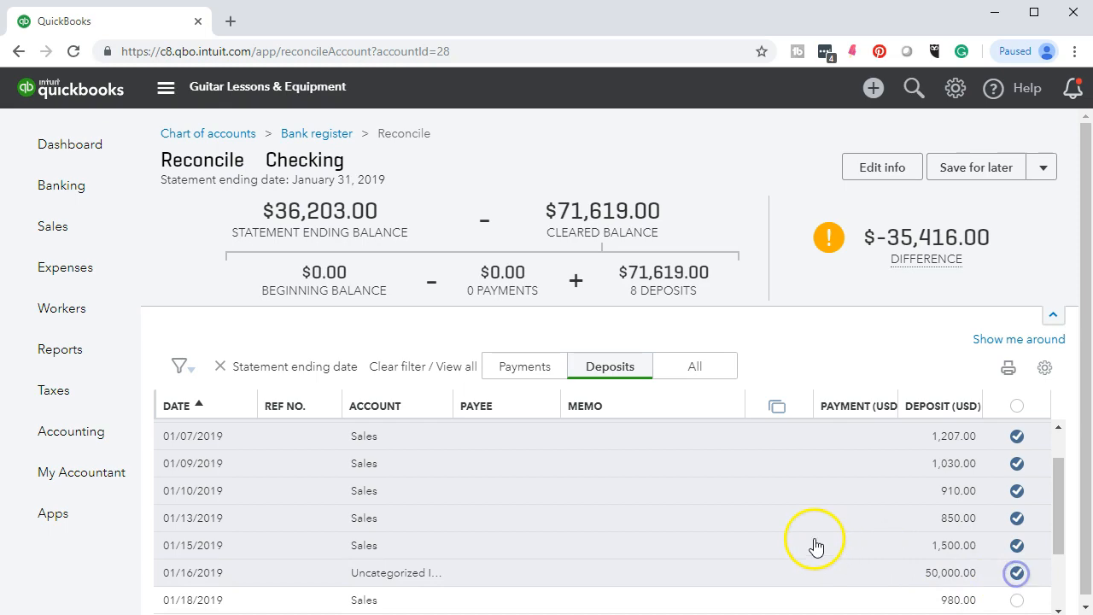
pyautogui.scroll(-2, 815, 547)
pyautogui.hotkey('alt', 'Tab')
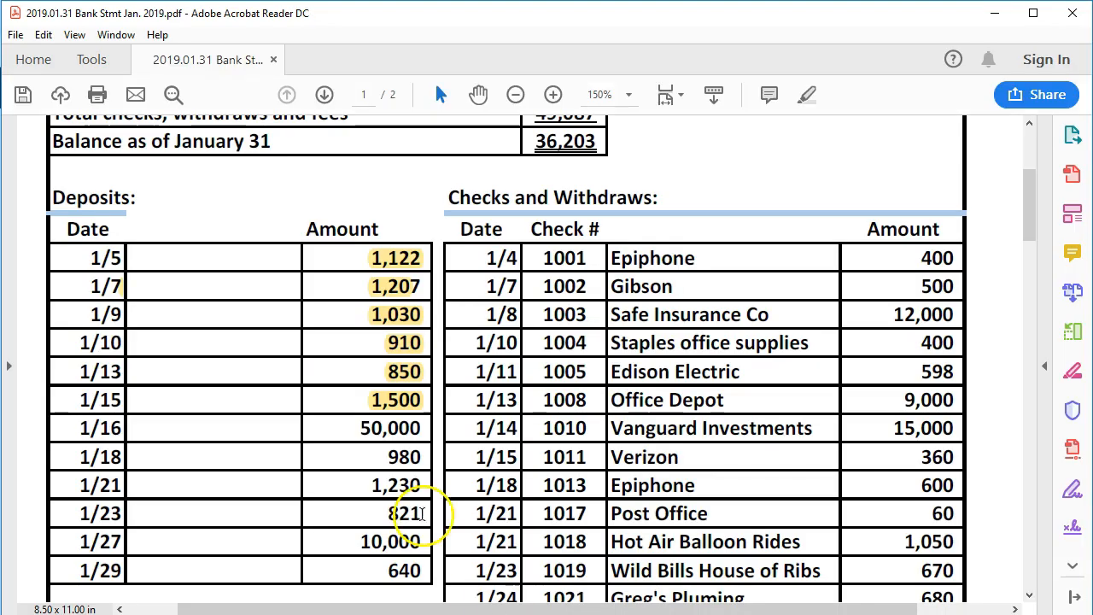
pyautogui.moveTo(354, 428); pyautogui.dragTo(434, 434)
pyautogui.rightClick(363, 435)
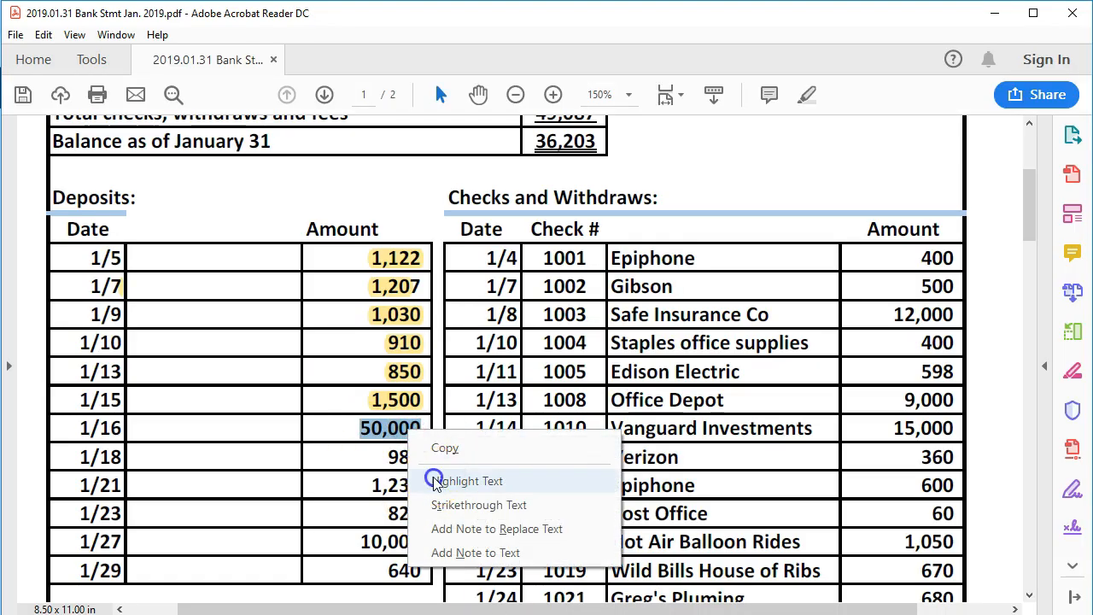
pyautogui.click(376, 479)
pyautogui.hotkey('alt', 'Tab')
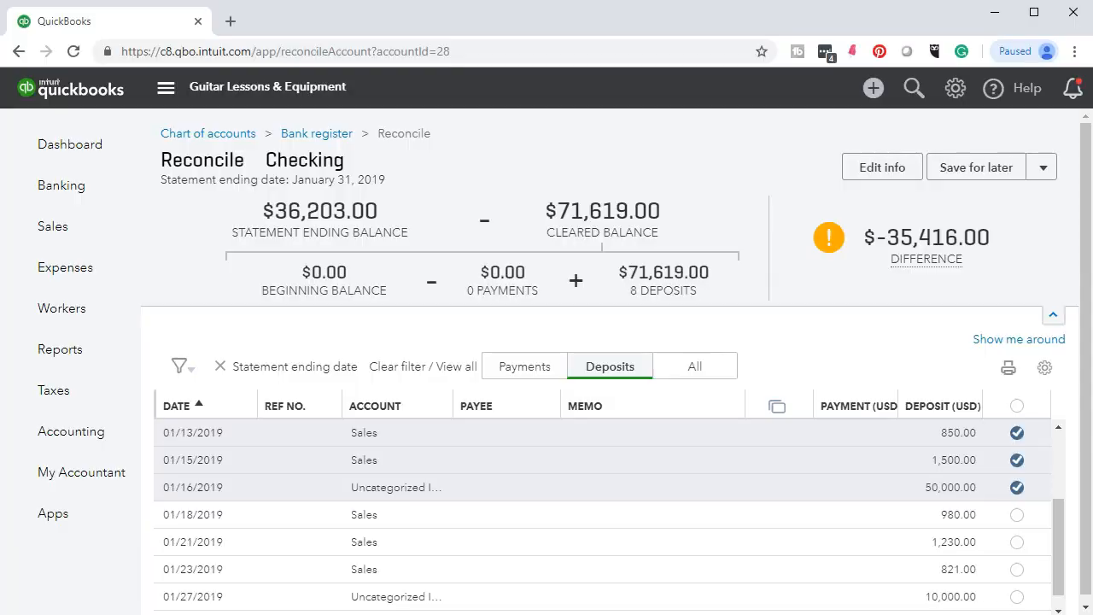
# - Clear the 01/18/2019 Sales deposit, highlight the 1/18 amount in the Acrobat Reader bank statement, and return to QuickBooks
pyautogui.click(1017, 514)
pyautogui.hotkey('alt', 'Tab')
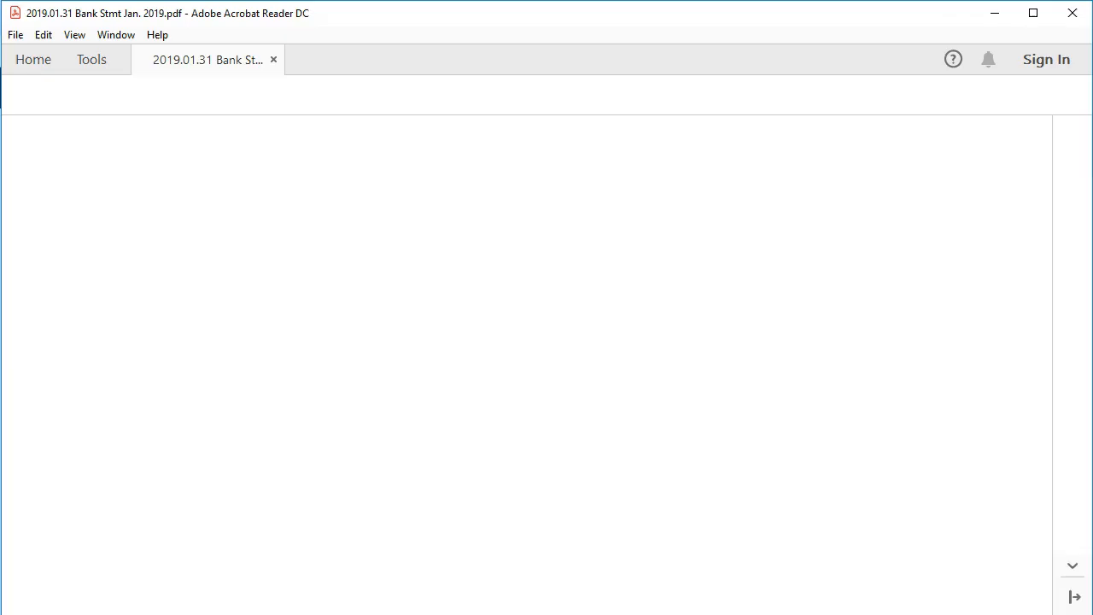
pyautogui.rightClick(422, 459)
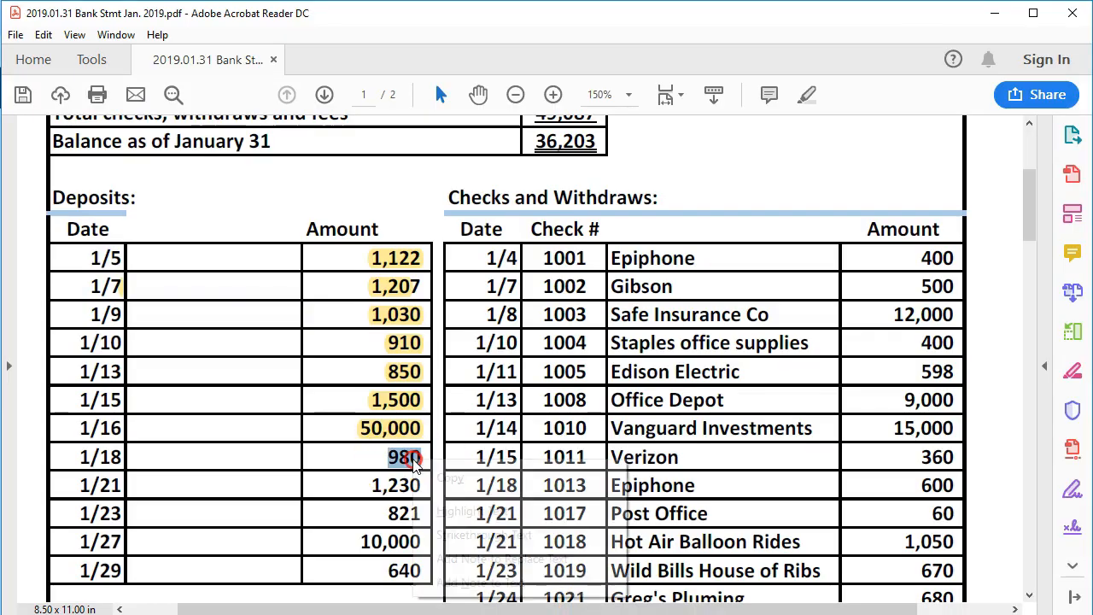
pyautogui.click(457, 508)
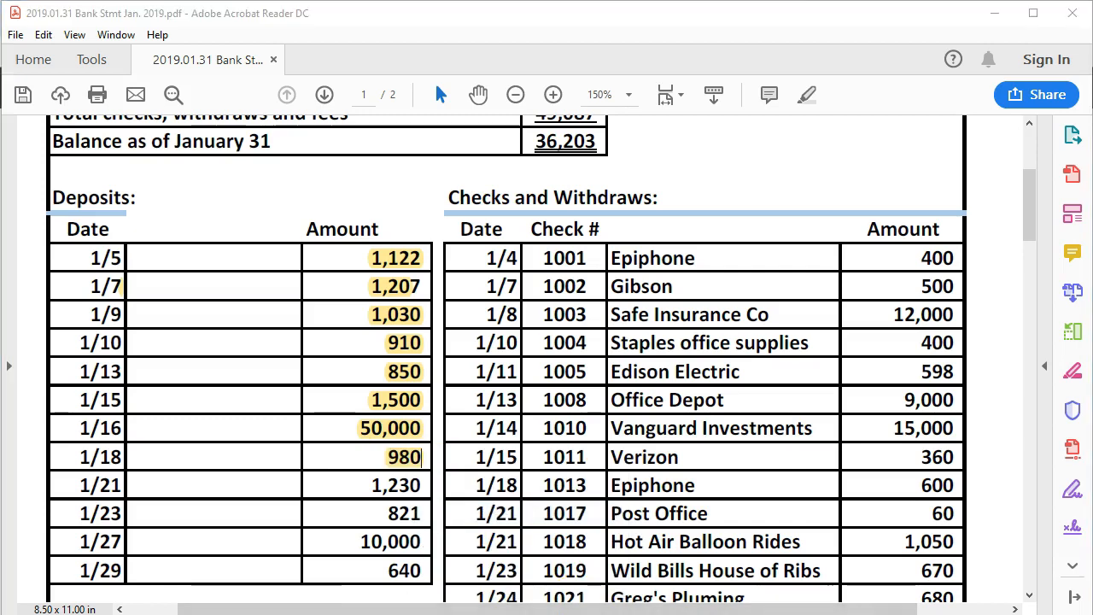
pyautogui.hotkey('alt', 'Tab')
# - Clear the 01/21/2019 Sales deposit, highlight the 1/21 amount in the Acrobat Reader bank statement, and return to QuickBooks
pyautogui.click(1019, 542)
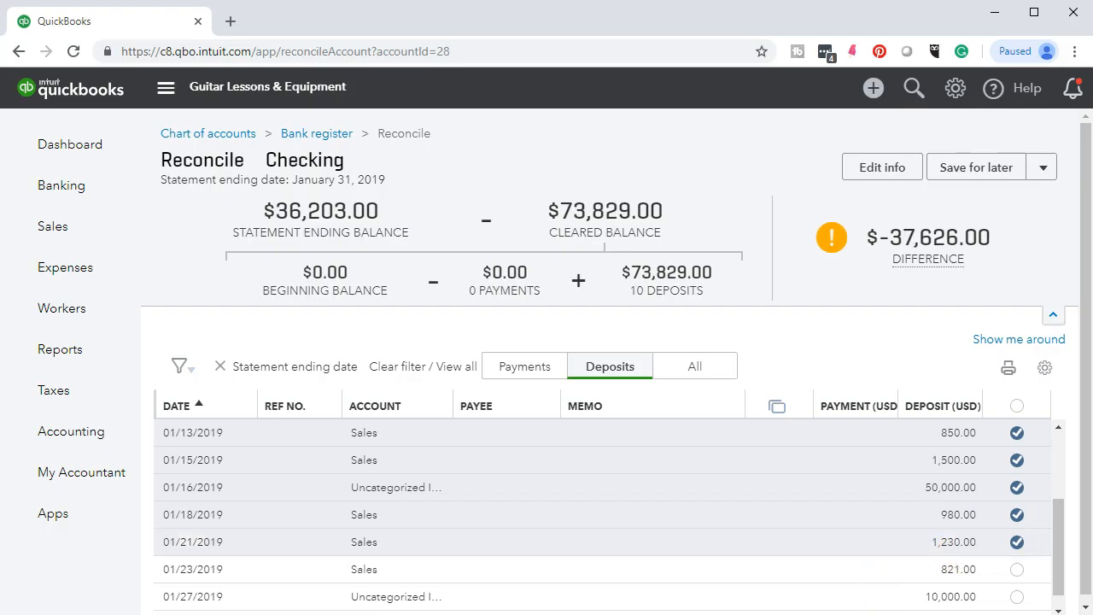
pyautogui.hotkey('alt', 'Tab')
pyautogui.moveTo(369, 486); pyautogui.dragTo(422, 484)
pyautogui.rightClick(421, 498)
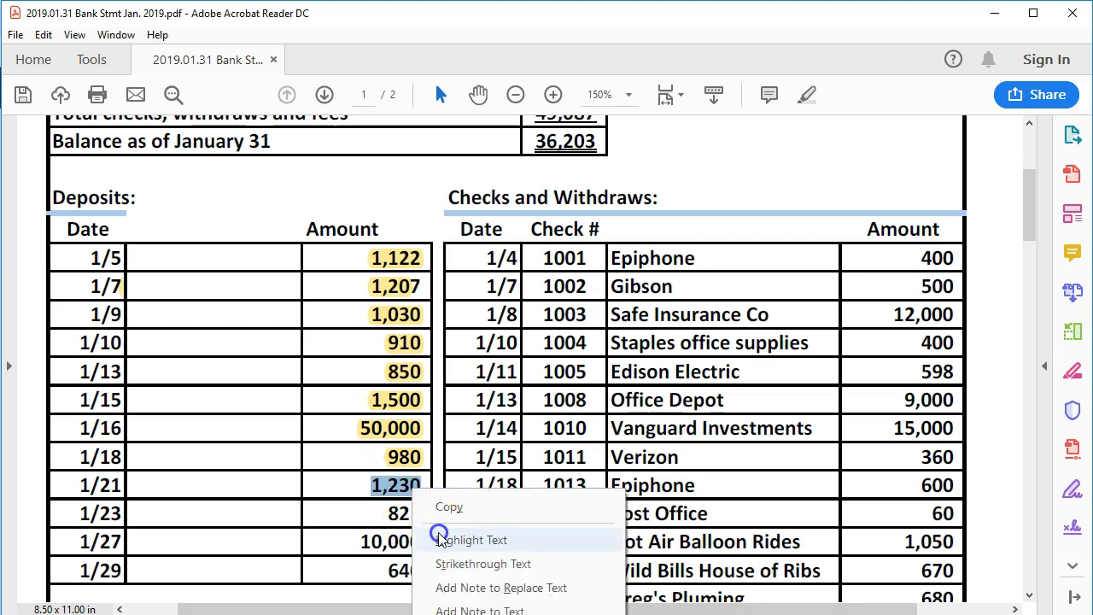
pyautogui.click(436, 538)
pyautogui.hotkey('alt', 'Tab')
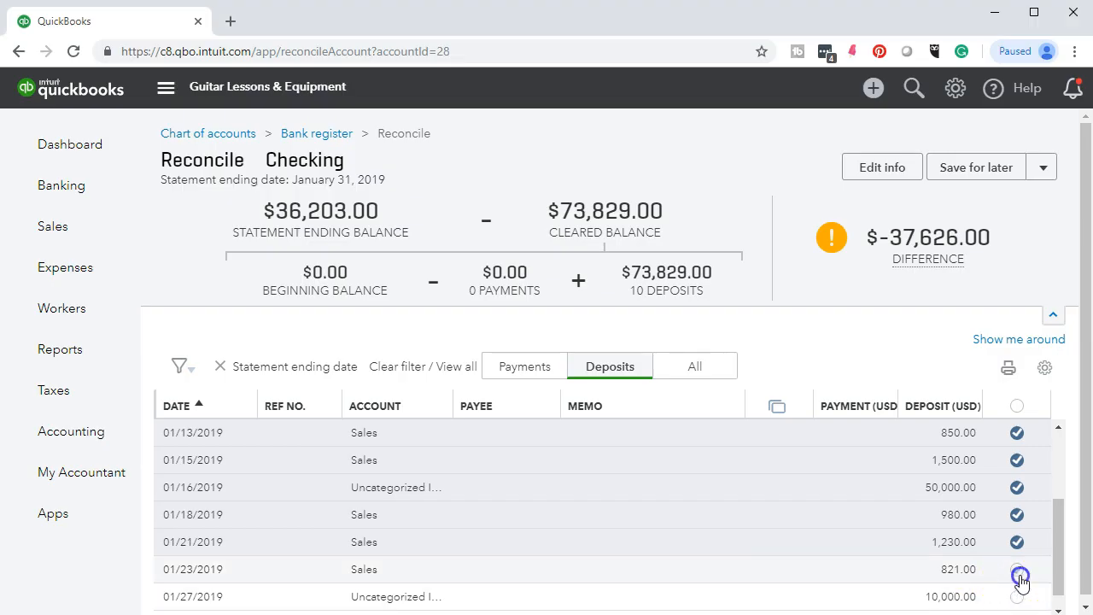
# - Clear the 01/23/2019 Sales deposit, highlight the 1/23 amount in the Acrobat Reader bank statement, and return to QuickBooks
pyautogui.click(1018, 567)
pyautogui.scroll(-1, 883, 576)
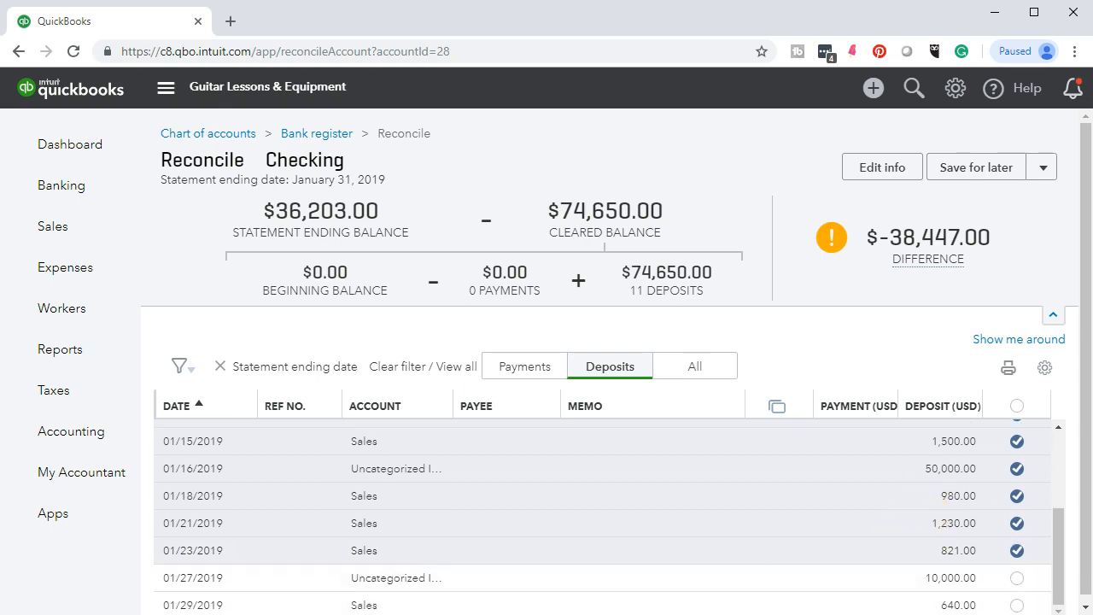
pyautogui.hotkey('alt', 'Tab')
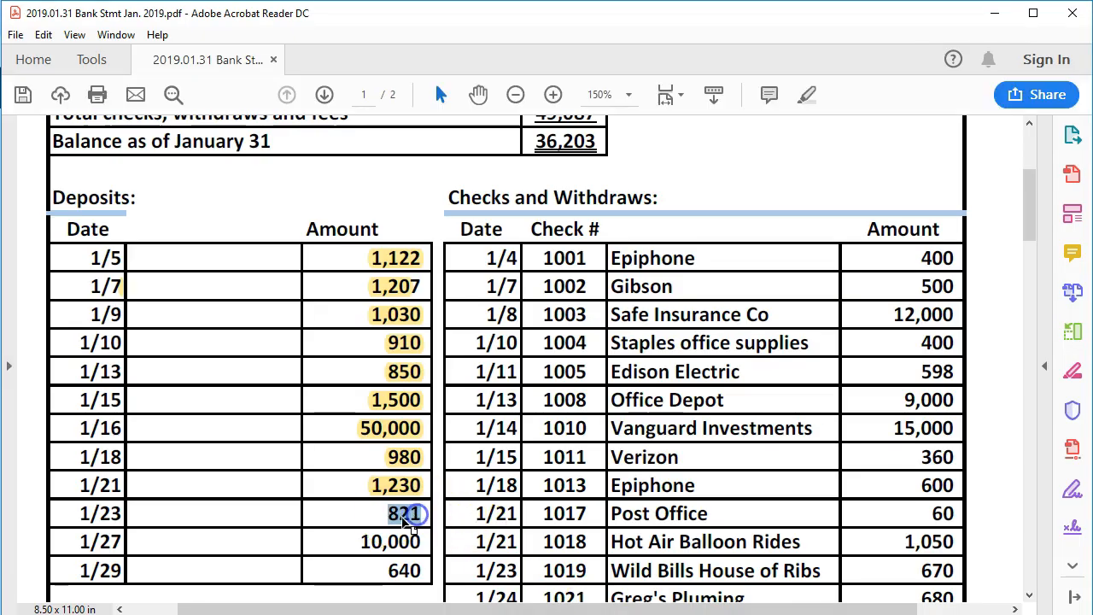
pyautogui.rightClick(406, 521)
pyautogui.click(434, 566)
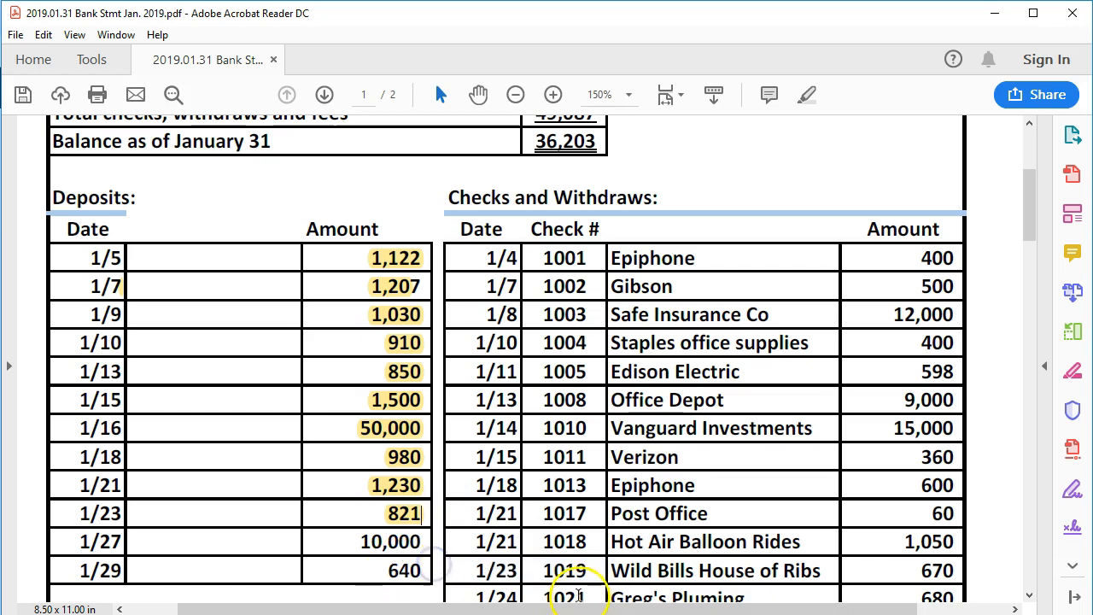
pyautogui.hotkey('alt', 'Tab')
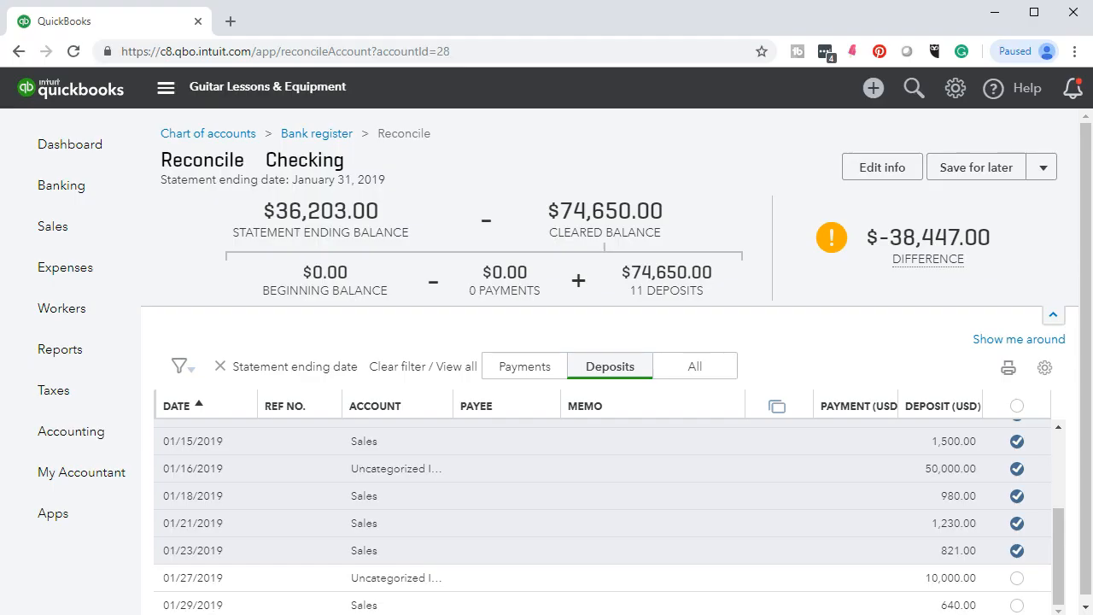
# - Clear the 01/27/2019 and 01/29/2019 deposits, highlight their amounts in the Acrobat Reader bank statement, and return to QuickBooks
pyautogui.click(1018, 578)
pyautogui.click(1020, 605)
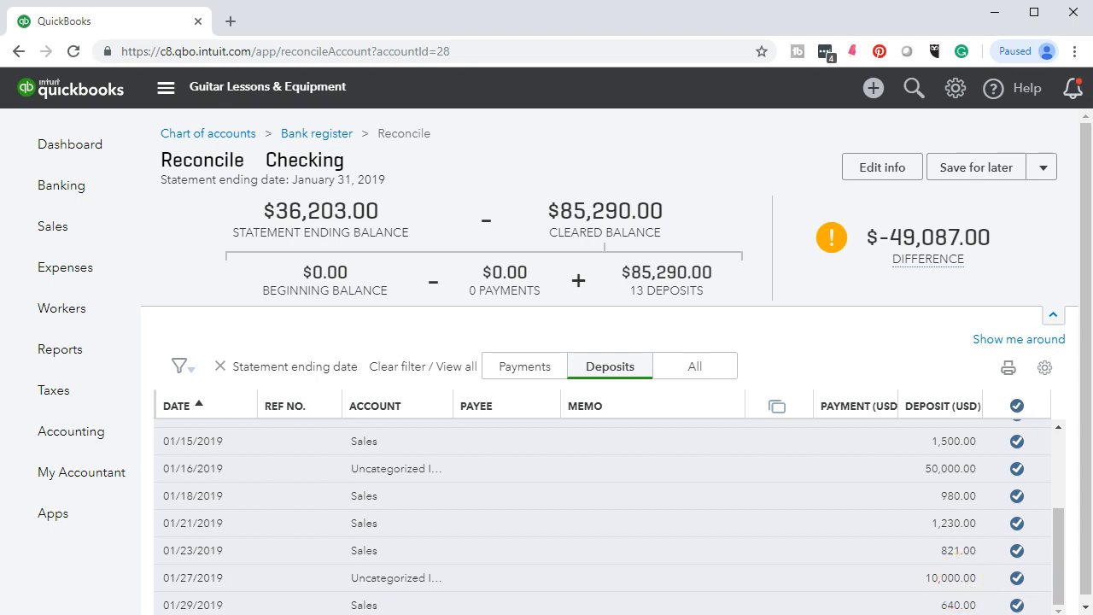
pyautogui.hotkey('alt', 'Tab')
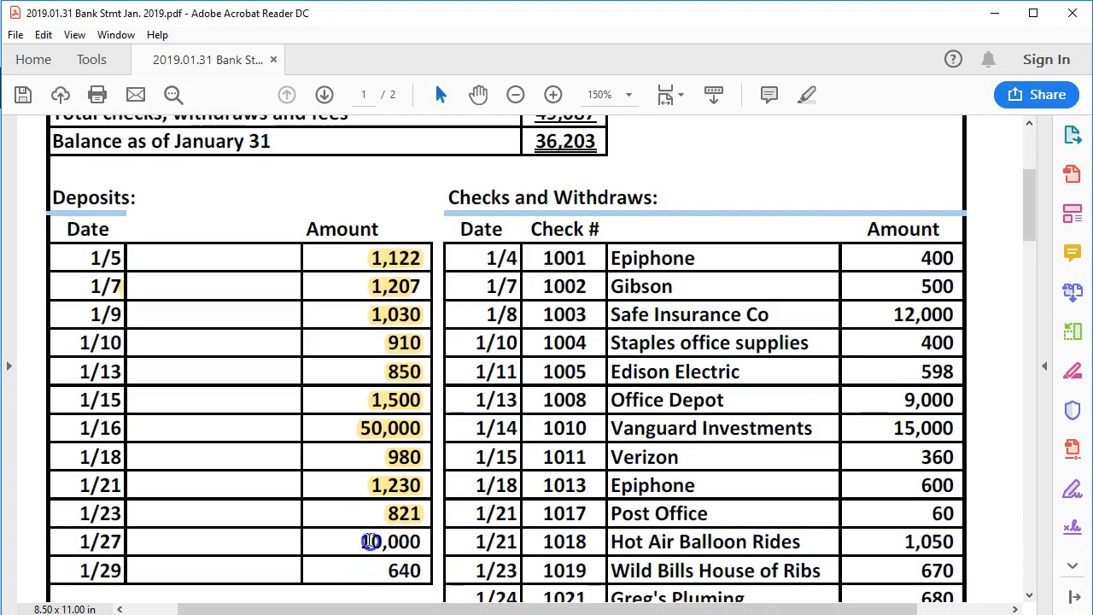
pyautogui.rightClick(414, 549)
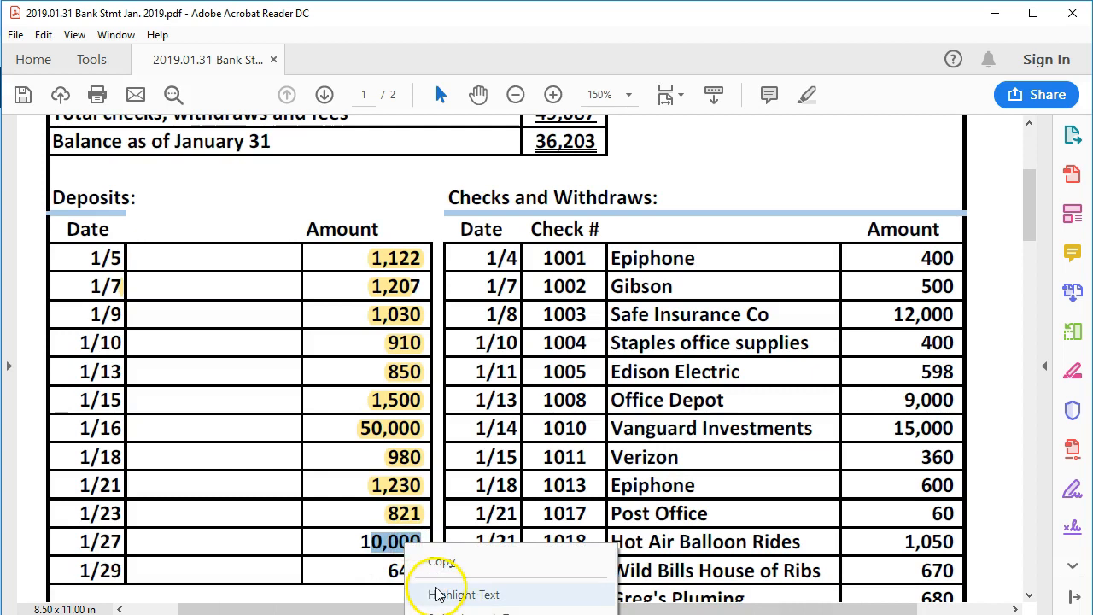
pyautogui.click(435, 590)
pyautogui.moveTo(422, 571); pyautogui.dragTo(407, 571)
pyautogui.rightClick(418, 579)
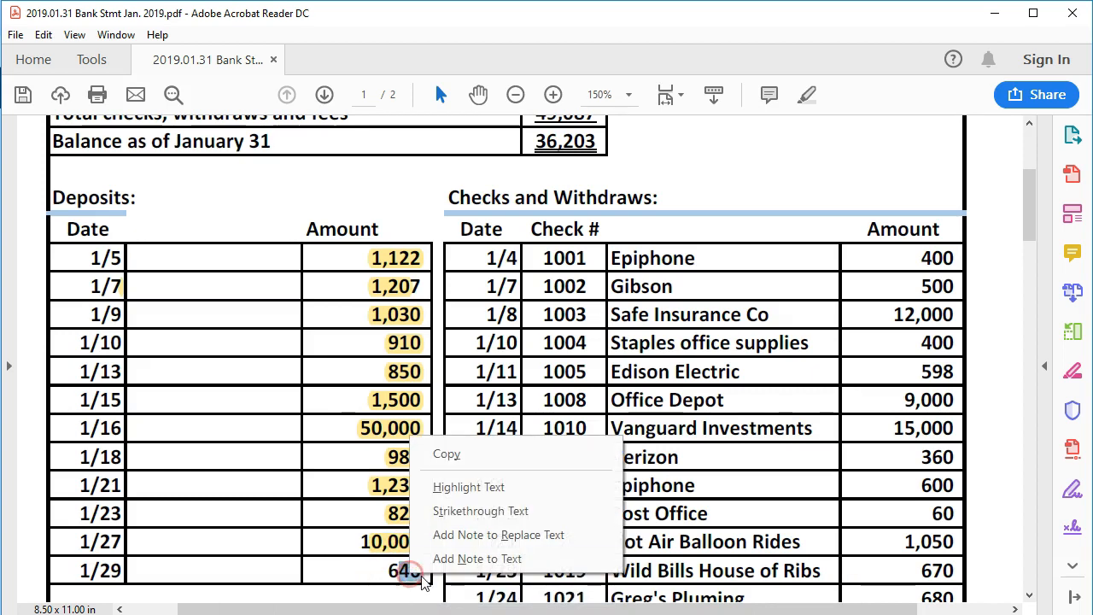
pyautogui.click(457, 487)
pyautogui.scroll(1, 639, 461)
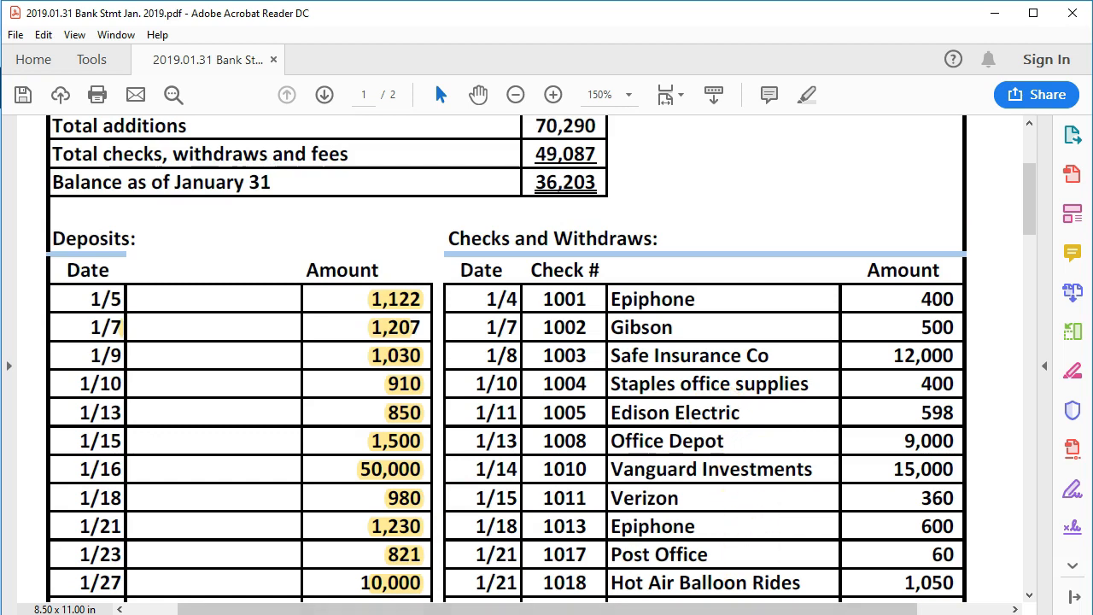
pyautogui.hotkey('alt', 'Tab')
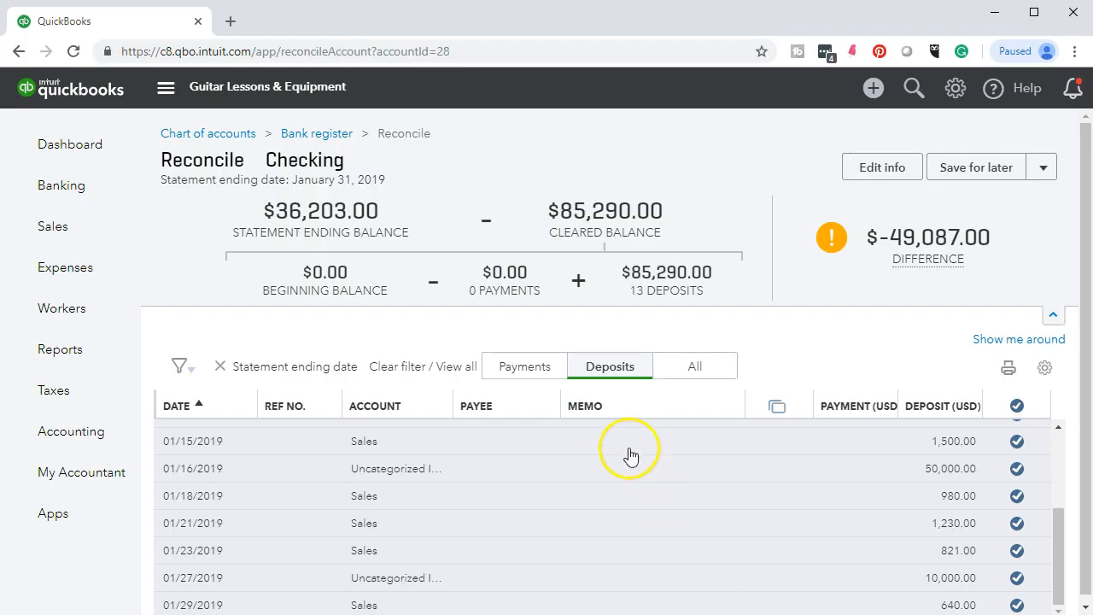
# - Show the payments to reconcile, highlight the Total additions amount in the Acrobat Reader bank statement, and return to QuickBooks
pyautogui.click(537, 368)
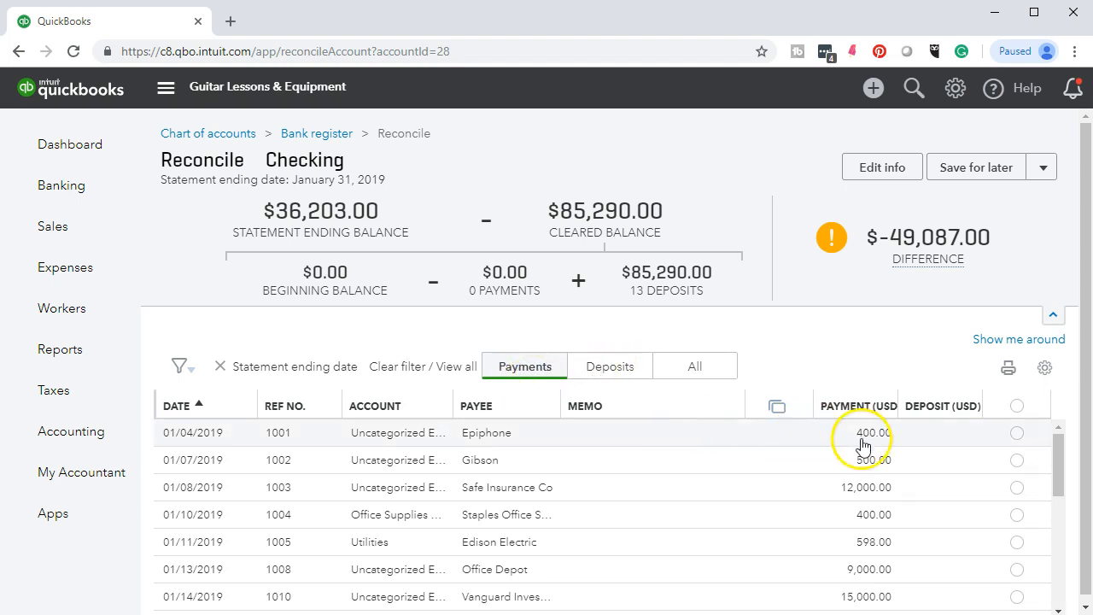
pyautogui.click(736, 612)
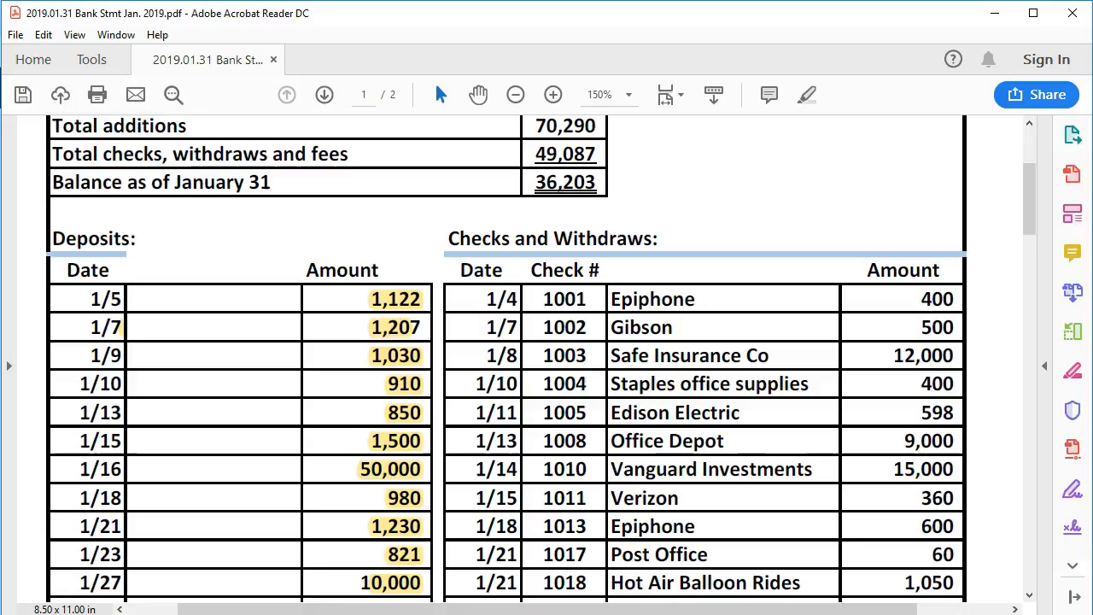
pyautogui.scroll(1, 647, 420)
pyautogui.moveTo(520, 165); pyautogui.dragTo(580, 163)
pyautogui.rightClick(592, 165)
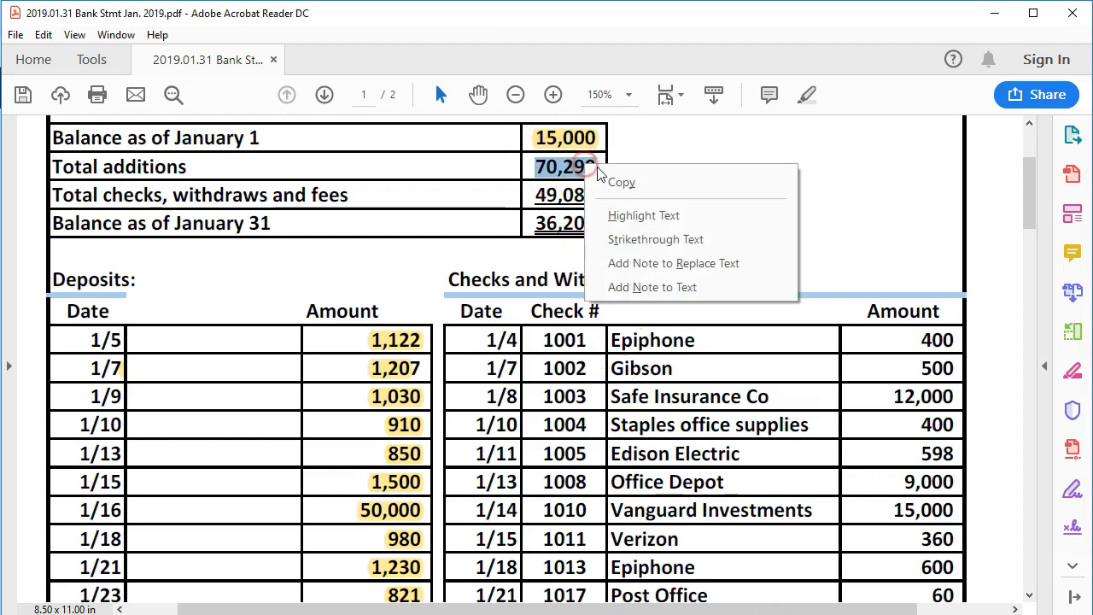
pyautogui.click(619, 214)
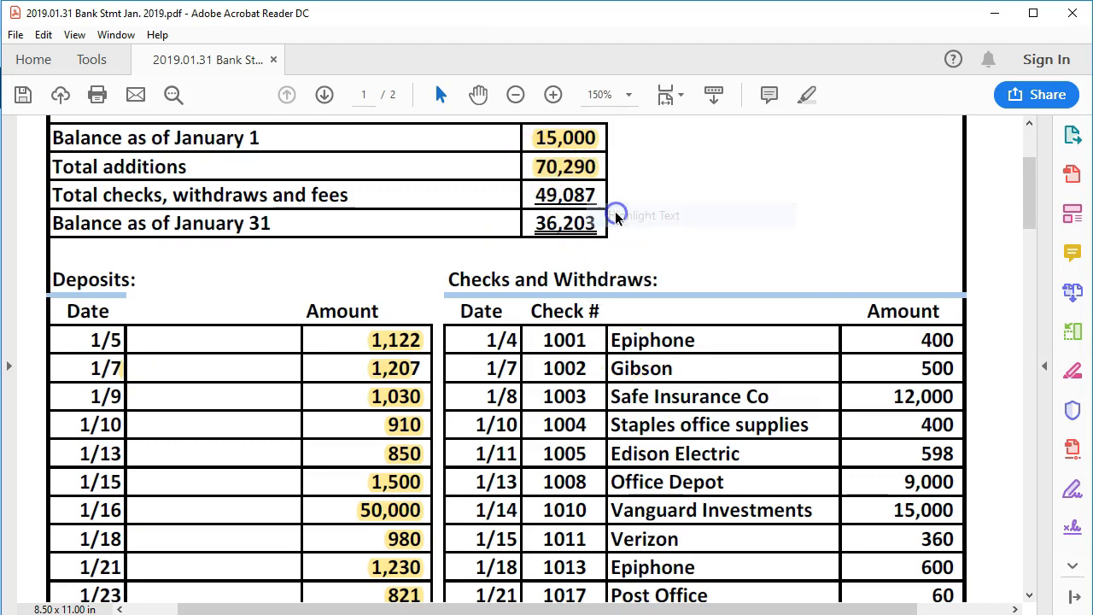
pyautogui.click(151, 613)
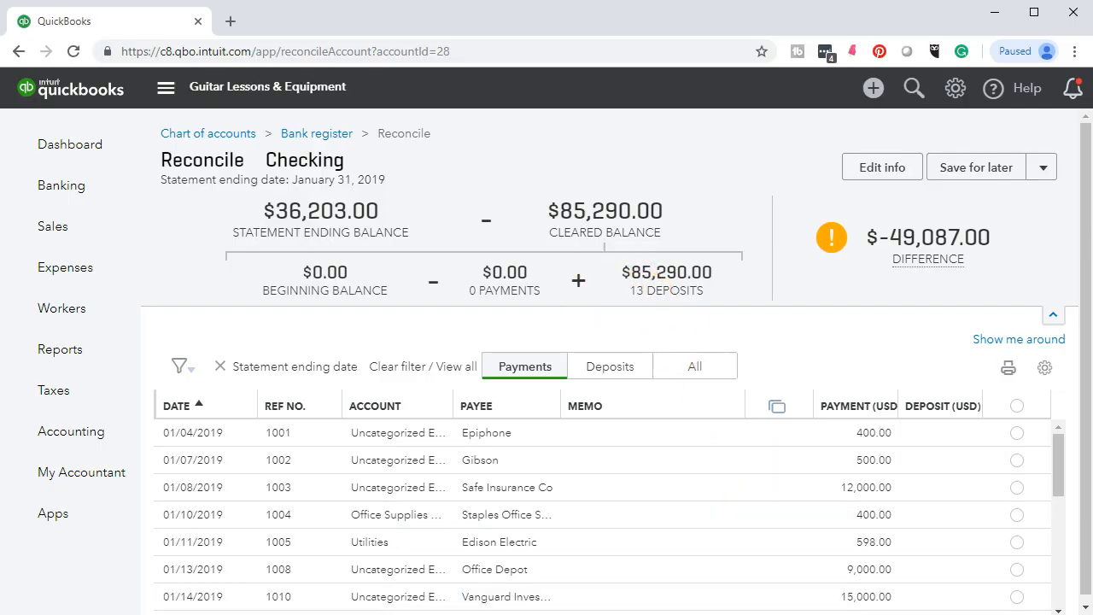
pyautogui.hotkey('alt', 'Tab')
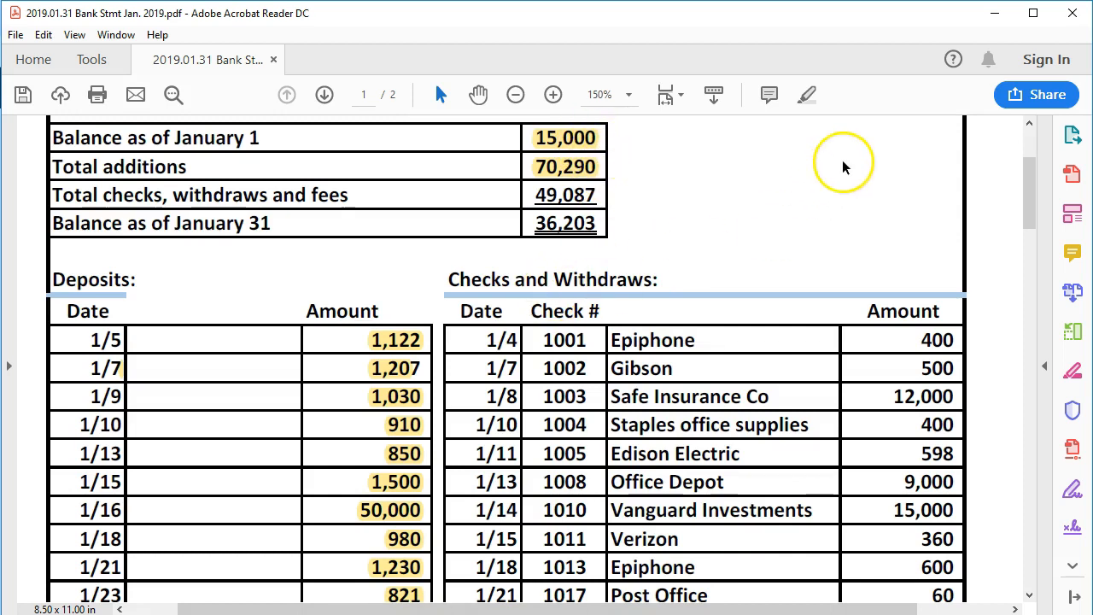
pyautogui.click(994, 15)
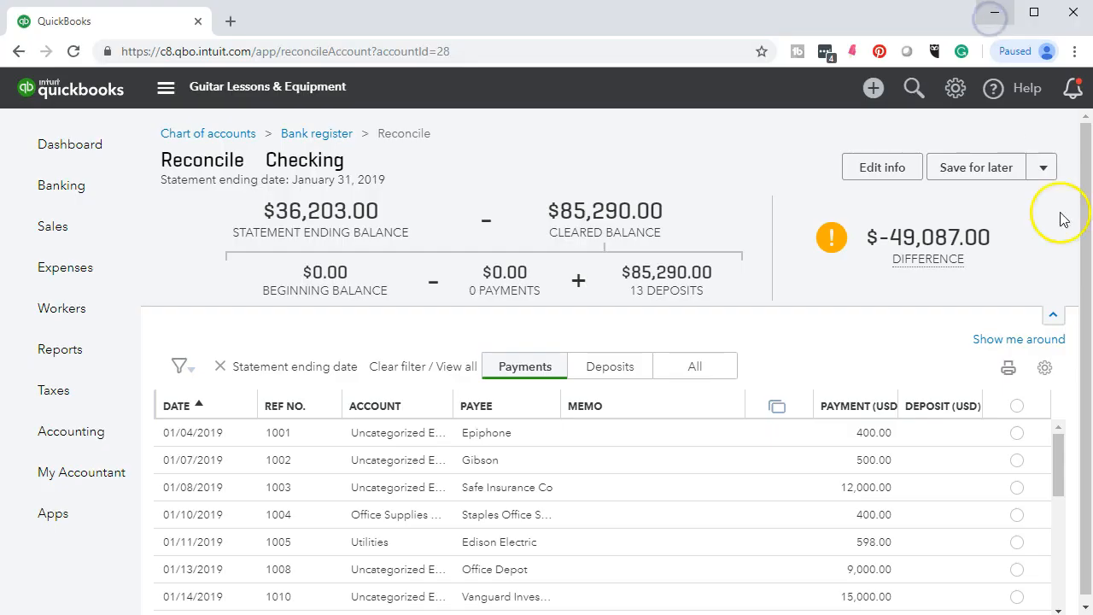
# - Clear the 01/04/2019 Epiphone payment, check 1001, highlight its amount in the Acrobat Reader bank statement, and return to QuickBooks
pyautogui.click(1013, 436)
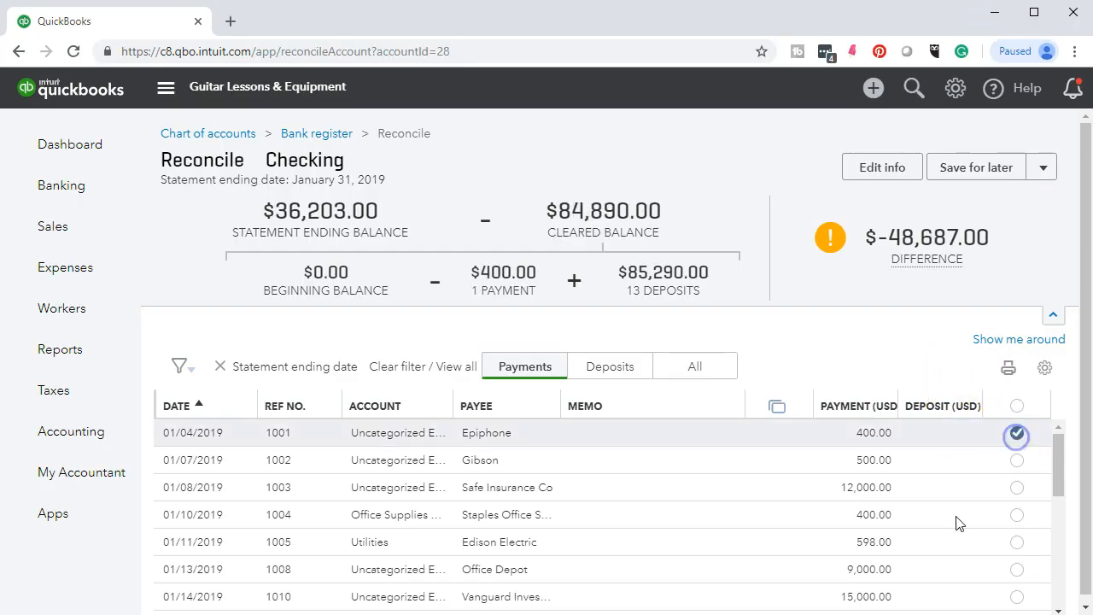
pyautogui.hotkey('alt', 'Tab')
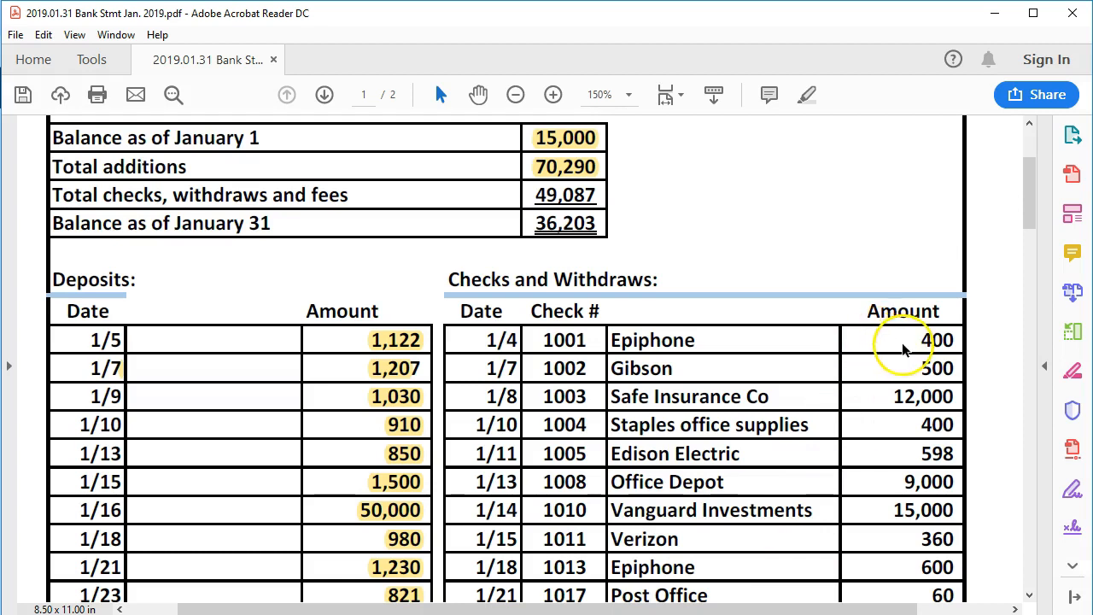
pyautogui.moveTo(921, 339); pyautogui.dragTo(955, 337)
pyautogui.rightClick(953, 338)
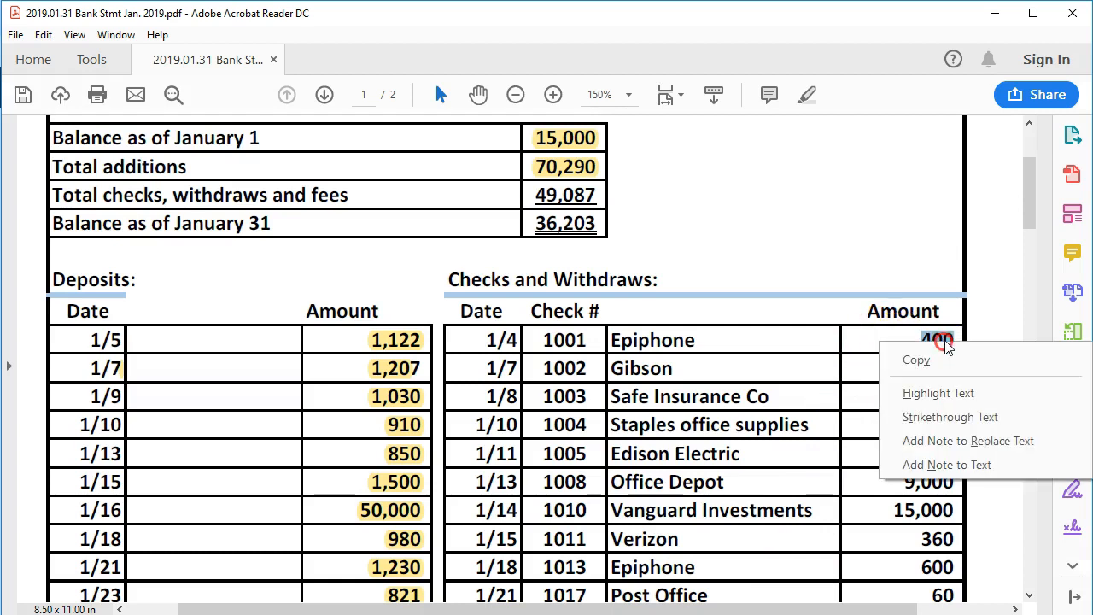
pyautogui.click(948, 392)
pyautogui.hotkey('alt', 'Tab')
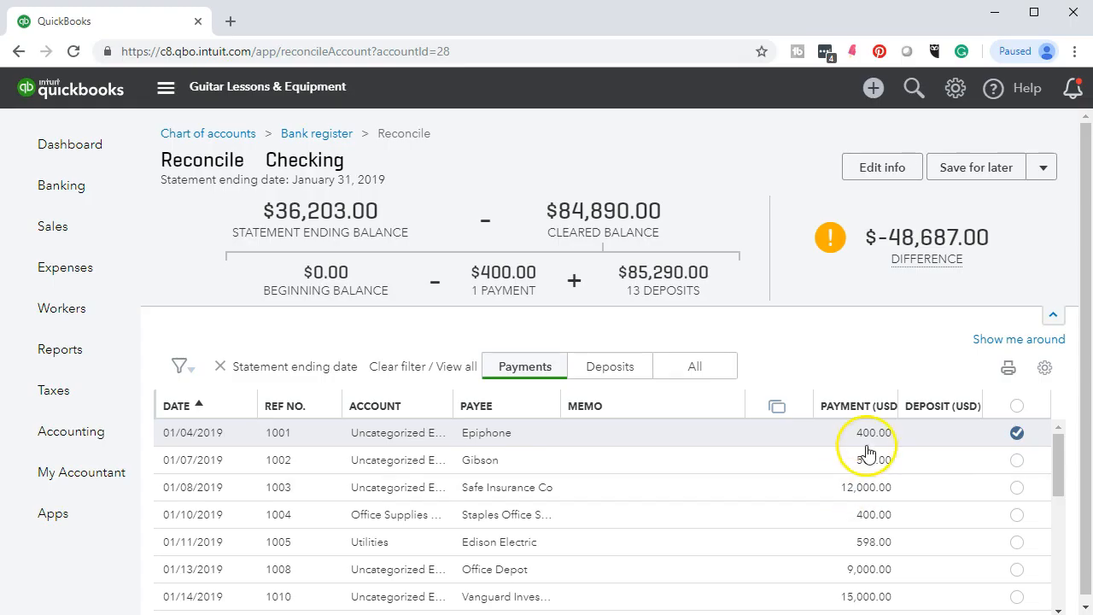
# - Clear the 01/07/2019 Gibson payment, check 1002, highlight its amount in the Acrobat Reader bank statement, and return to QuickBooks
pyautogui.click(1016, 460)
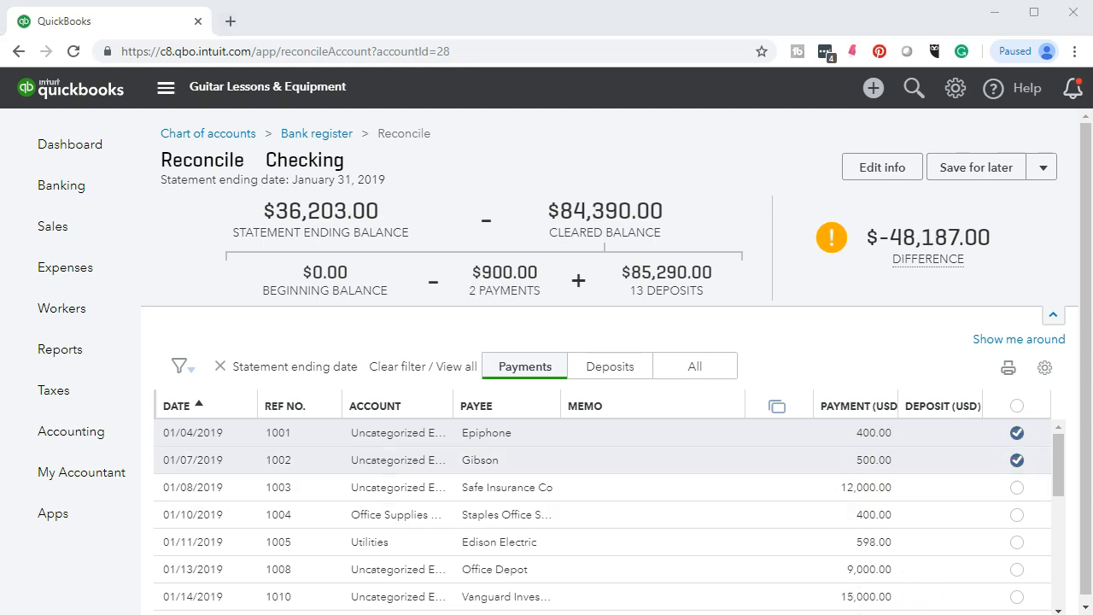
pyautogui.hotkey('alt', 'Tab')
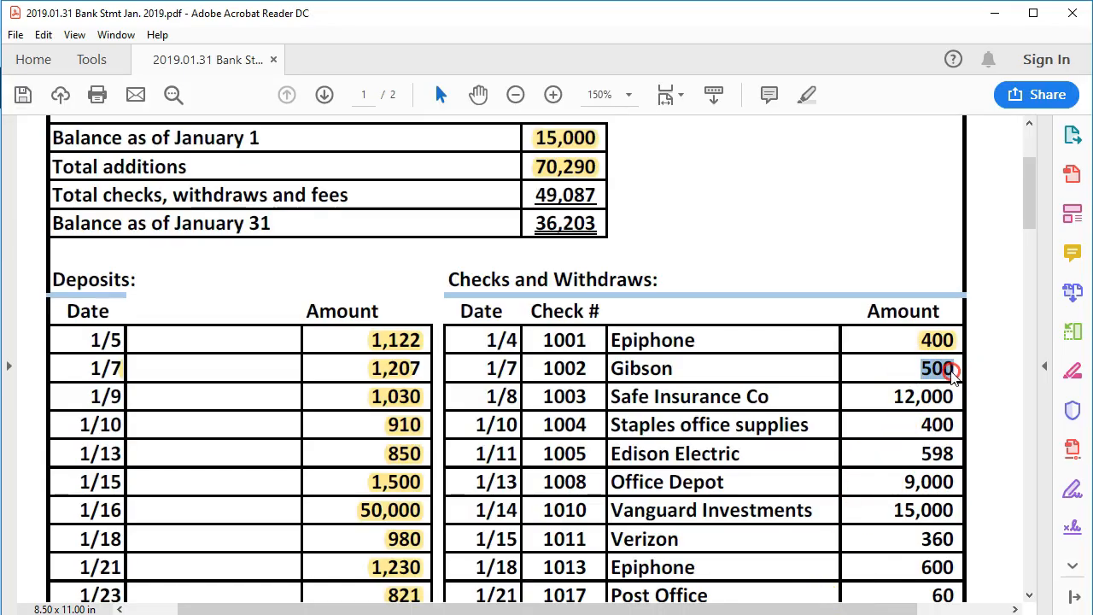
pyautogui.rightClick(953, 373)
pyautogui.click(950, 419)
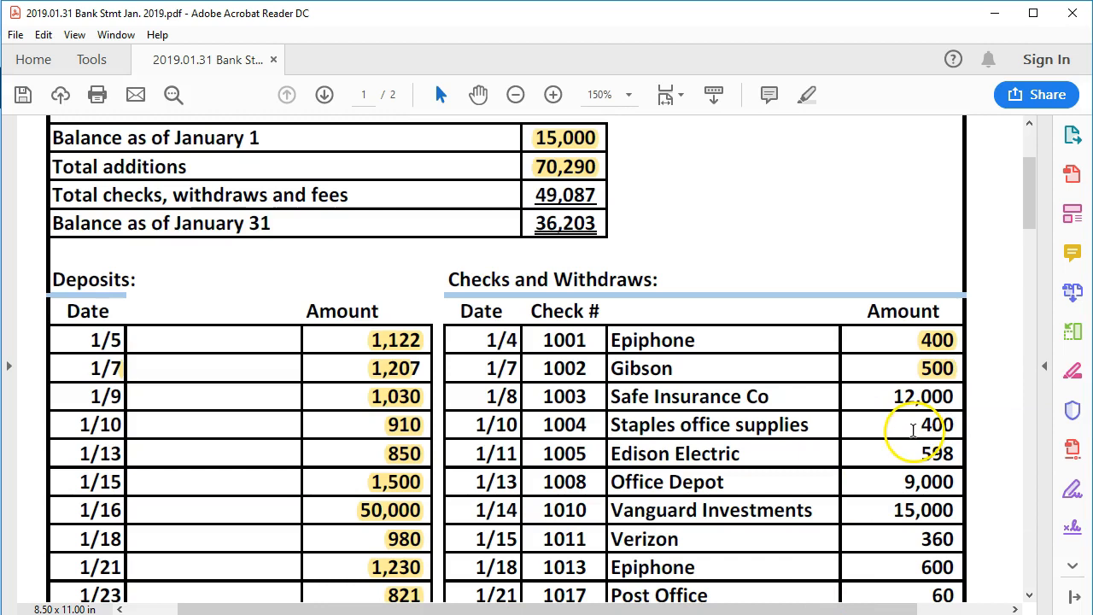
pyautogui.hotkey('alt', 'Tab')
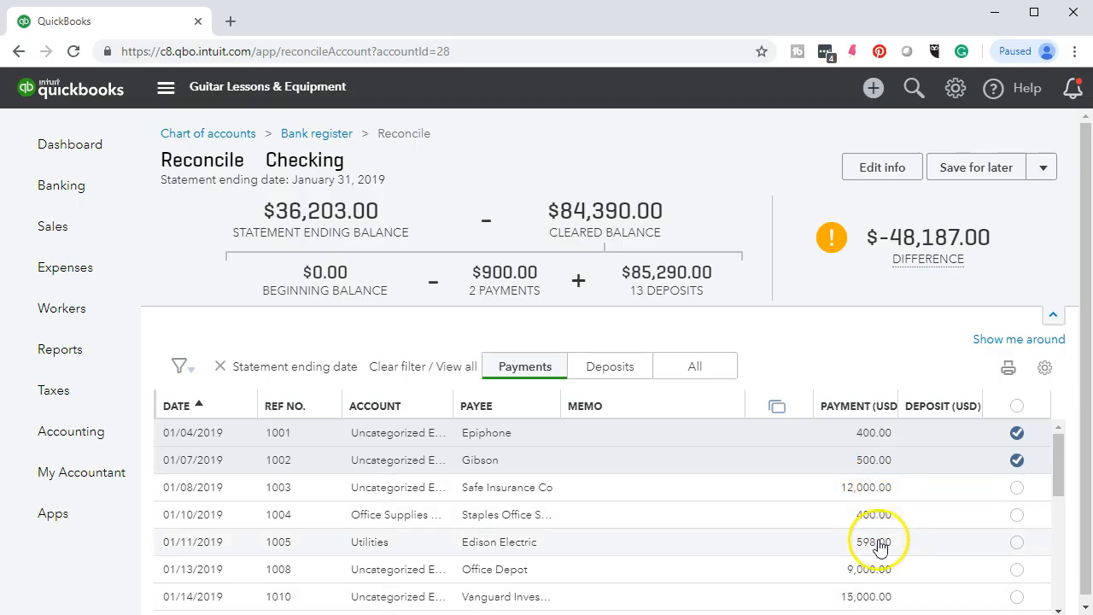
# - Clear the Safe Insurance Co, Staples and Edison Electric payments, checks 1003, 1004 and 1005
pyautogui.click(1015, 488)
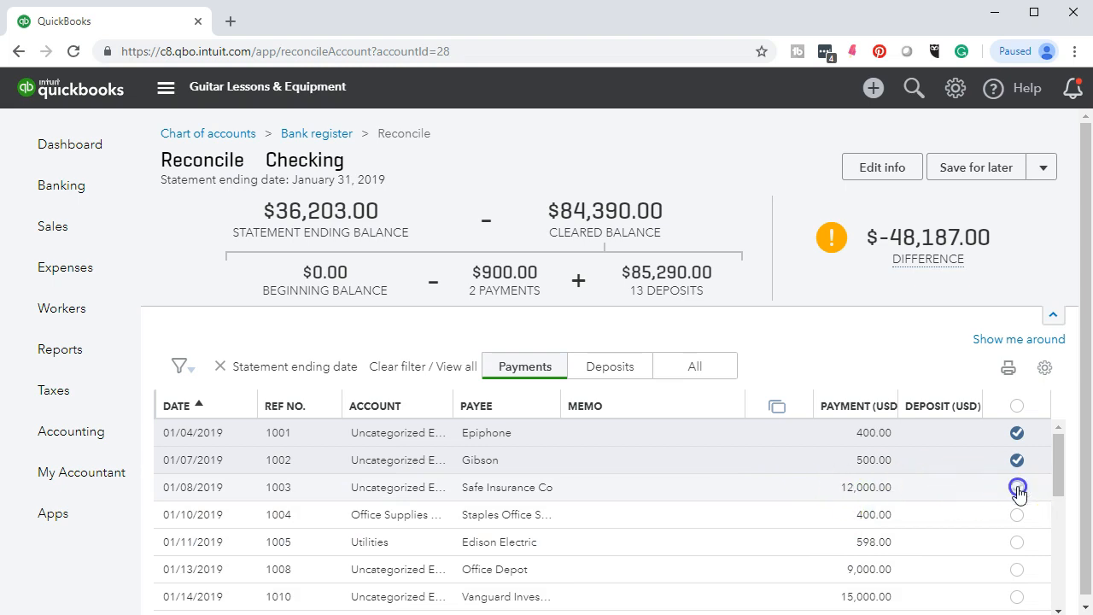
pyautogui.click(1017, 514)
pyautogui.click(1017, 545)
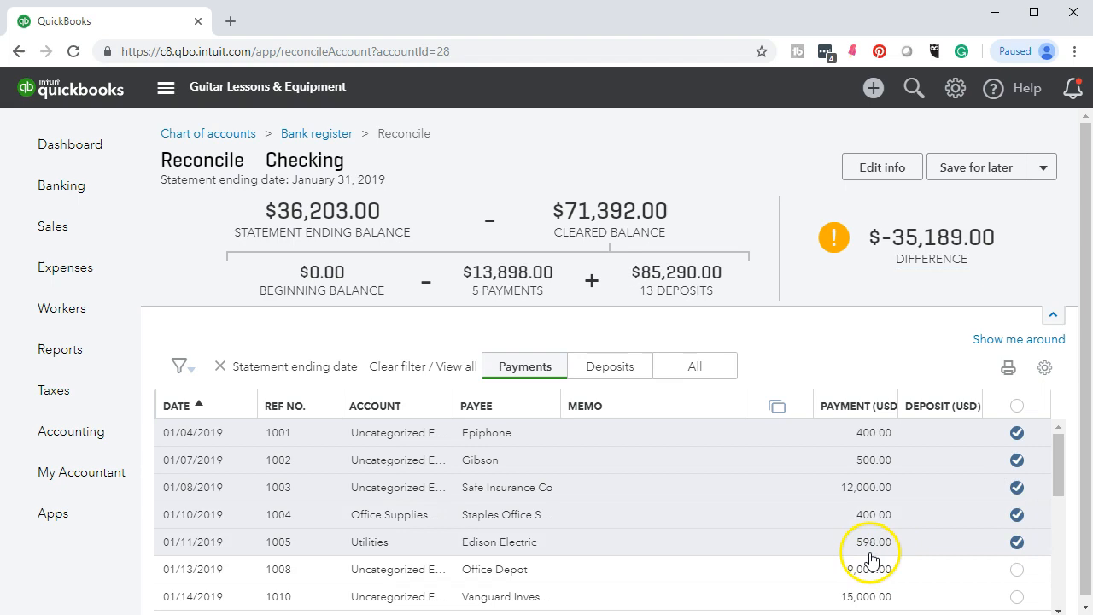
pyautogui.scroll(-1, 871, 559)
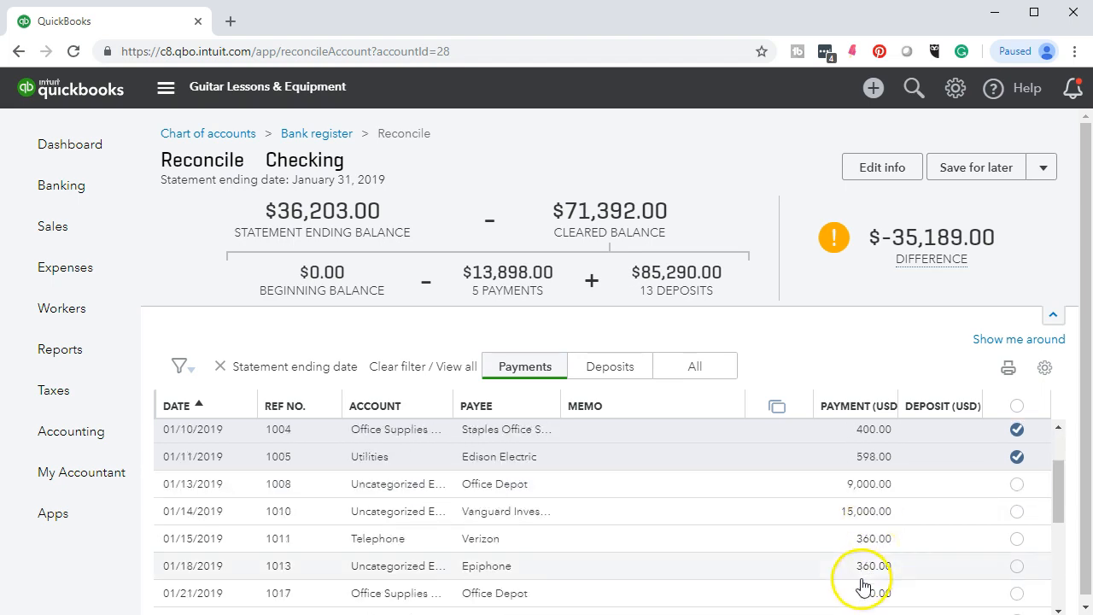
# - Highlight the statement text from check 1003's amount through check 1005's amount in Acrobat Reader, and return to QuickBooks
pyautogui.hotkey('alt', 'Tab')
pyautogui.moveTo(904, 396); pyautogui.dragTo(957, 442)
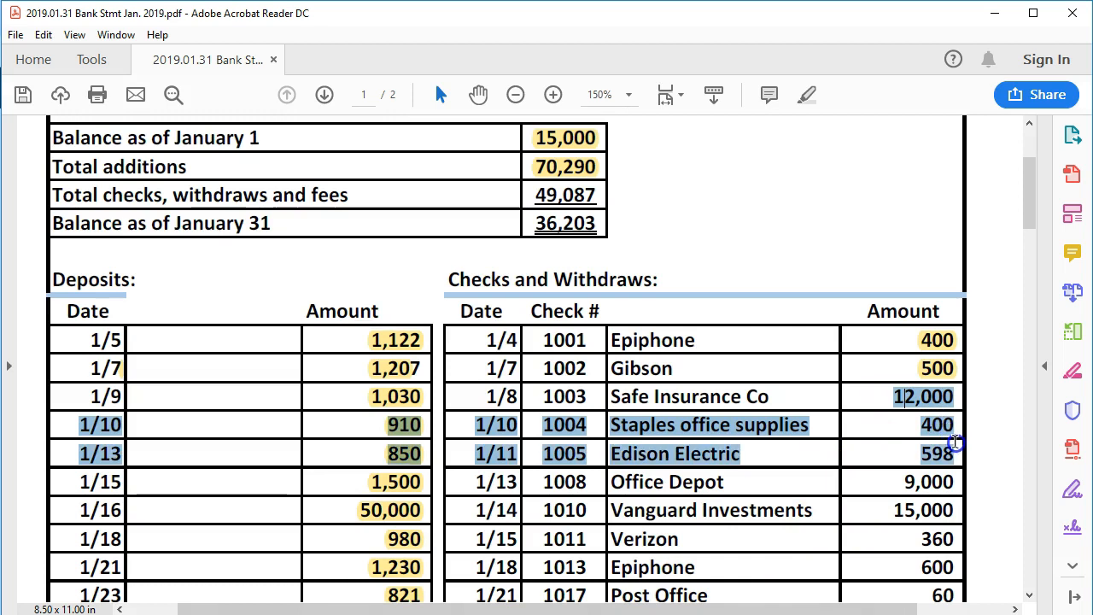
pyautogui.rightClick(935, 403)
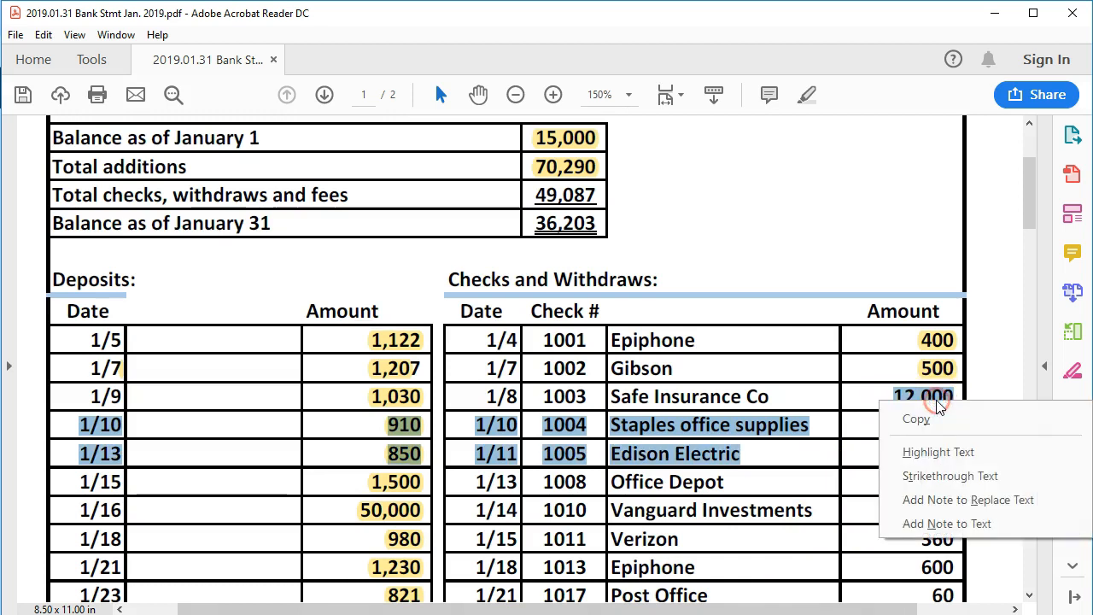
pyautogui.click(929, 450)
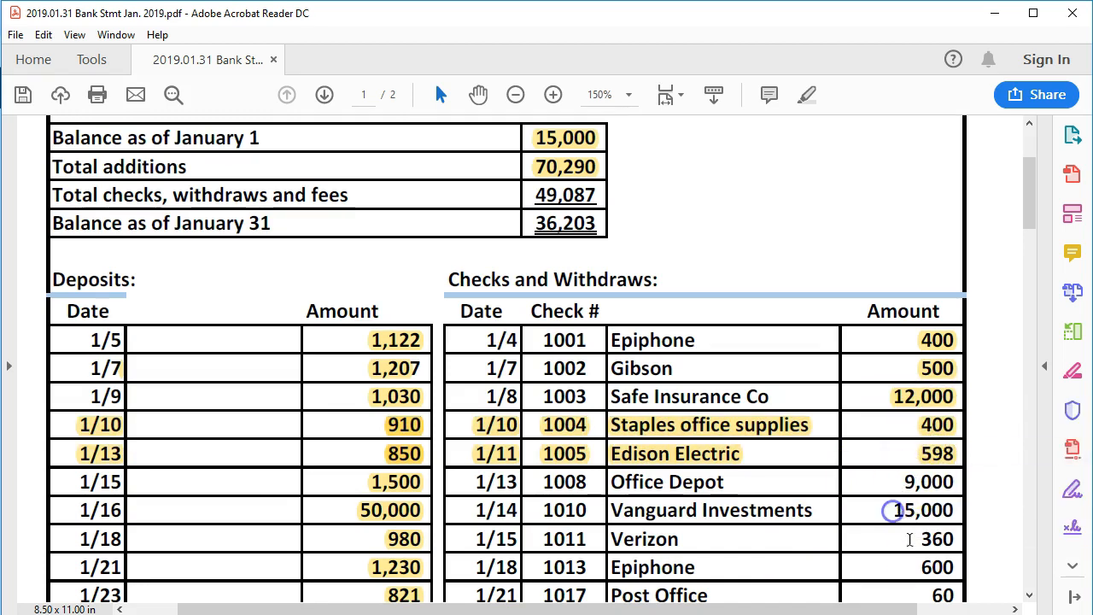
pyautogui.hotkey('alt', 'Tab')
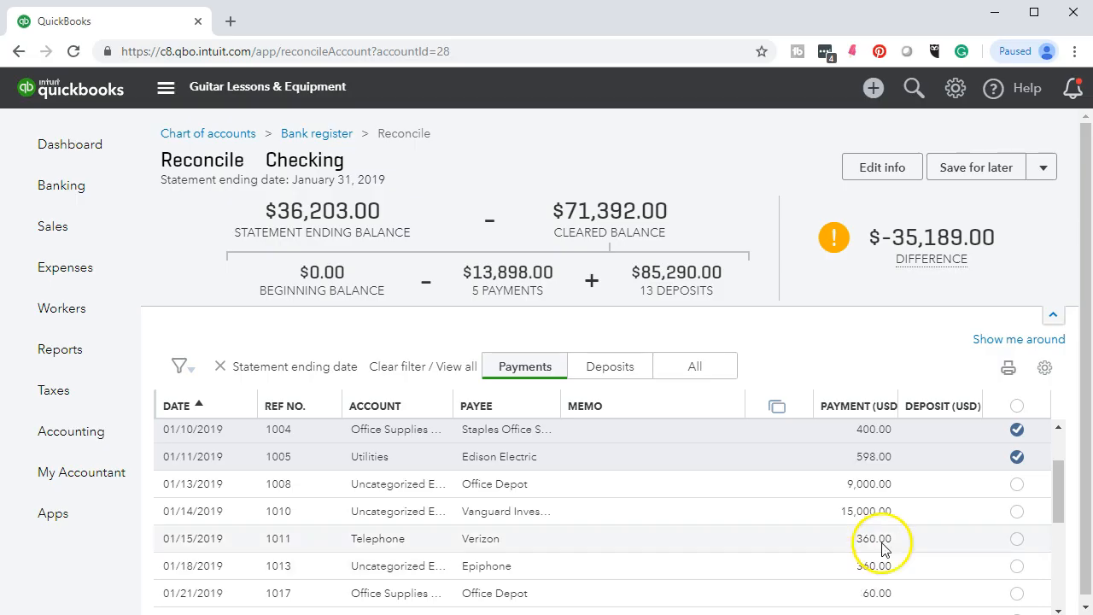
# - Clear the 01/13/2019 Office Depot, 01/14/2019 Vanguard Investments and 01/15/2019 Verizon payments, checks 1008, 1010 and 1011
pyautogui.click(1017, 484)
pyautogui.click(1017, 511)
pyautogui.click(1017, 538)
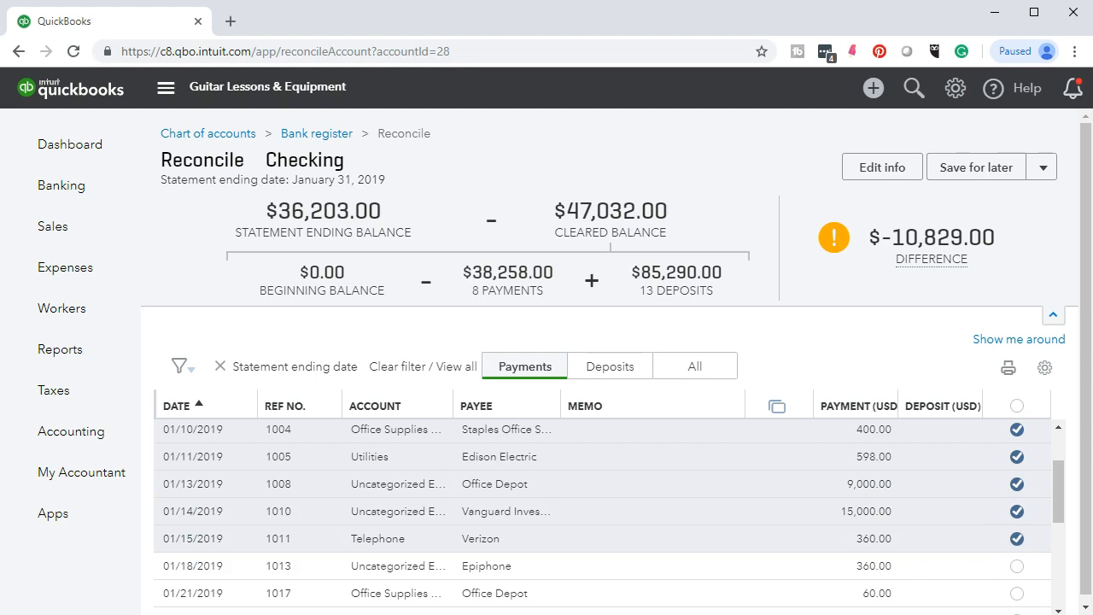
# - Highlight the statement text from check 1008's amount through check 1011's amount in Acrobat Reader, and return to QuickBooks
pyautogui.hotkey('alt', 'Tab')
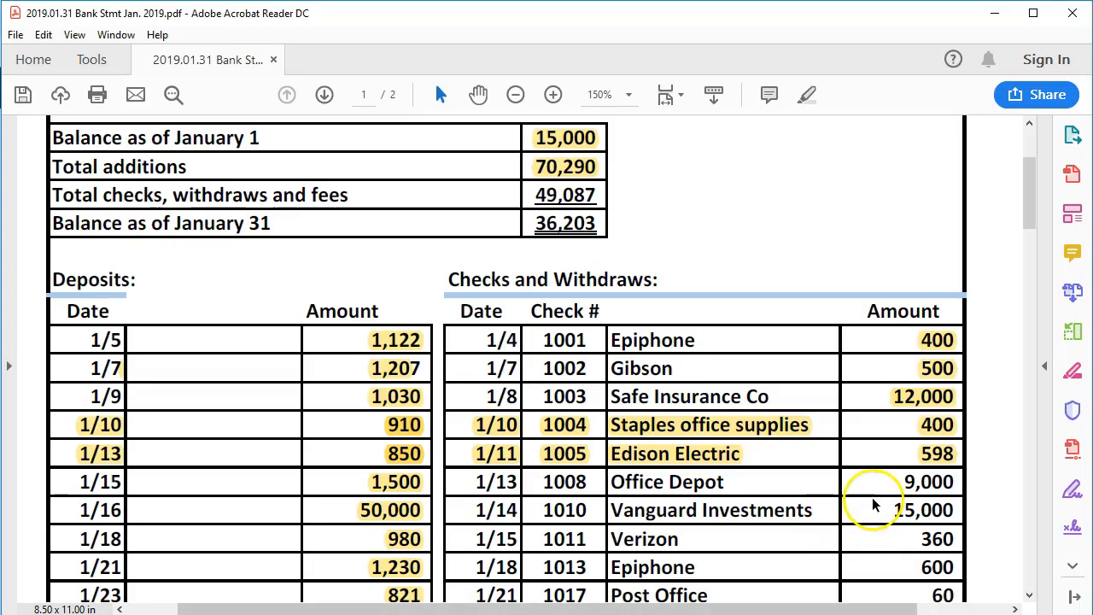
pyautogui.moveTo(900, 483); pyautogui.dragTo(952, 536)
pyautogui.rightClick(947, 521)
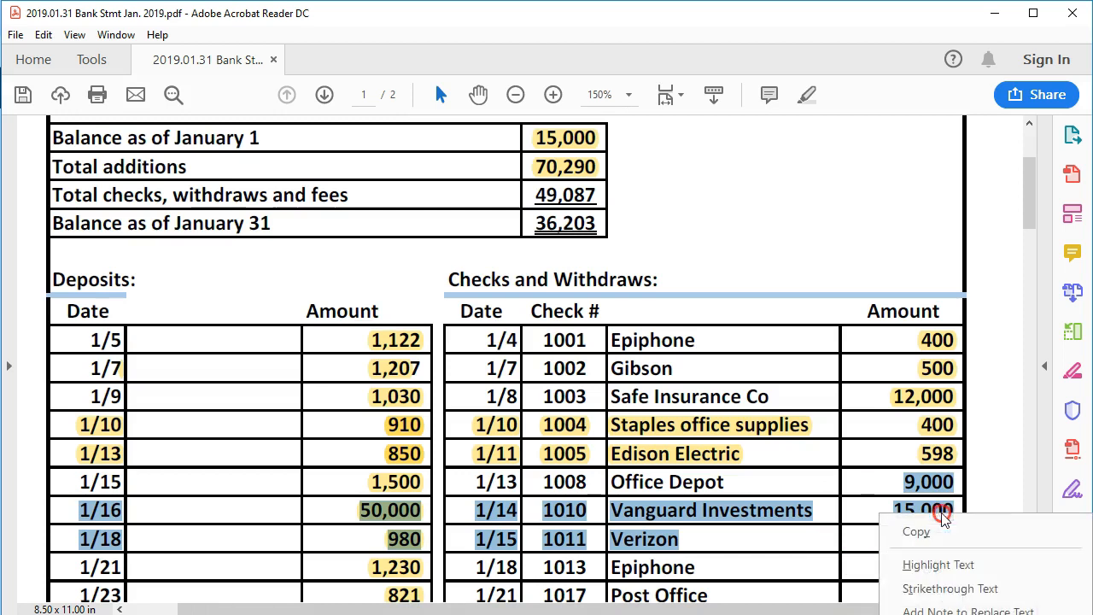
pyautogui.click(923, 559)
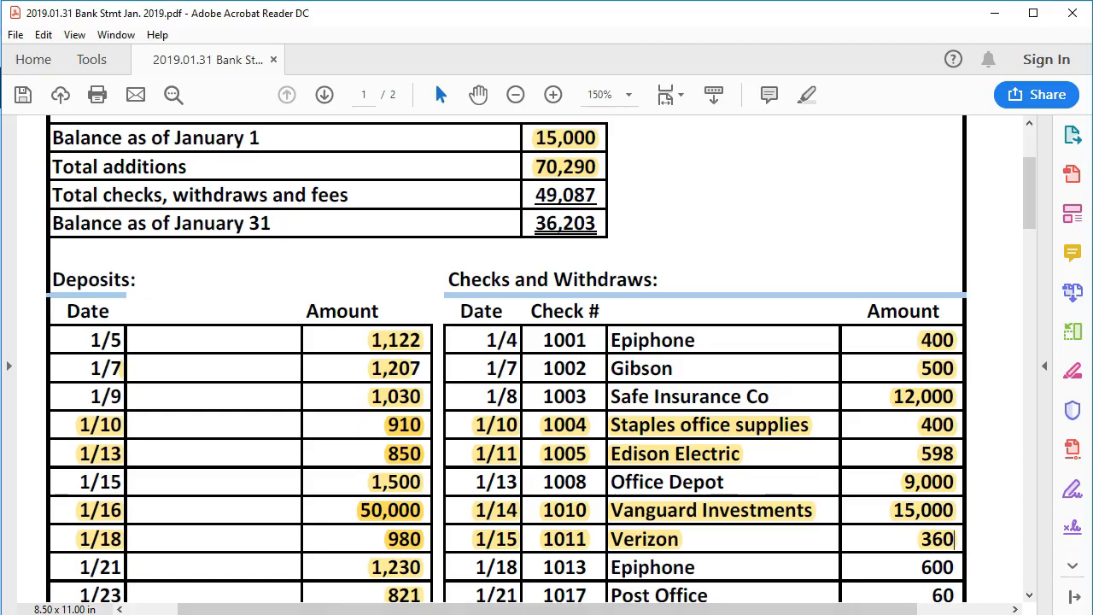
pyautogui.hotkey('alt', 'Tab')
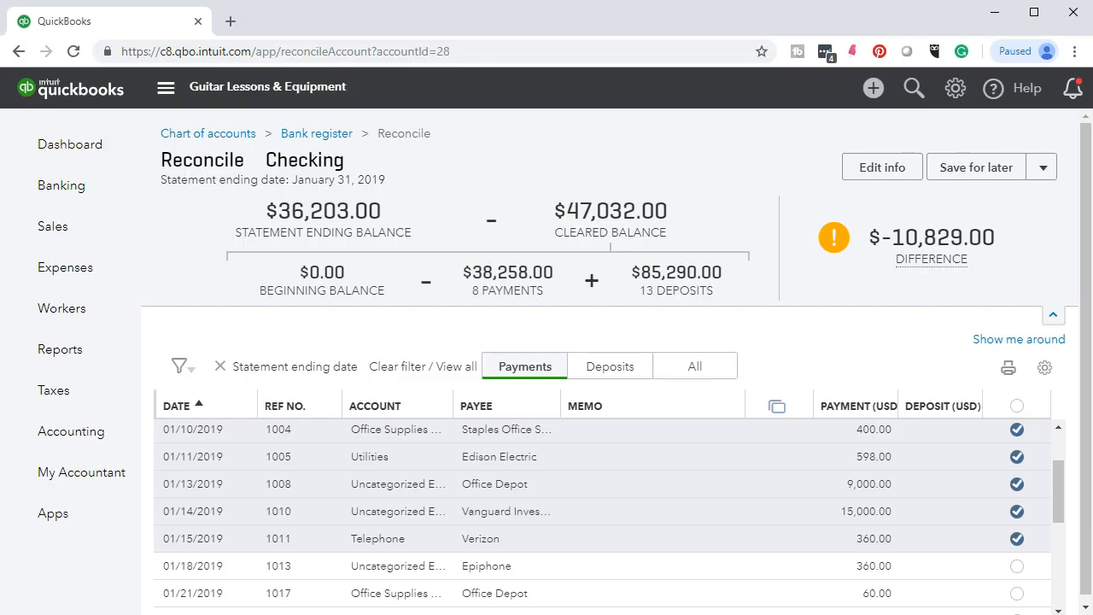
# - Check the bank statement in Acrobat Reader, then set the Epiphone payment, check 1013, to 600 in QuickBooks and save it
pyautogui.click(869, 571)
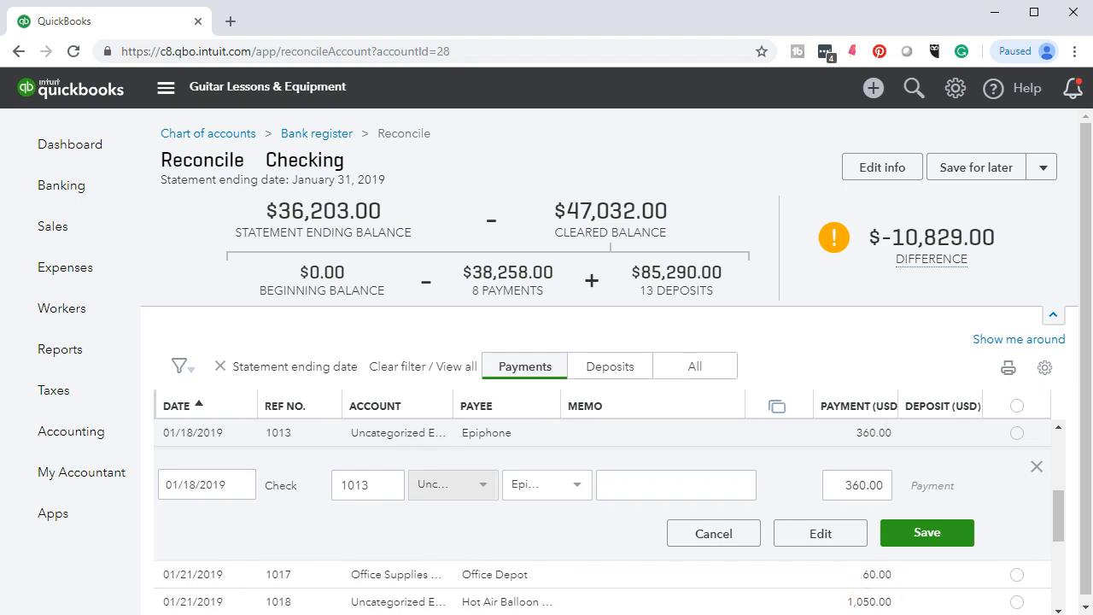
pyautogui.hotkey('alt', 'Tab')
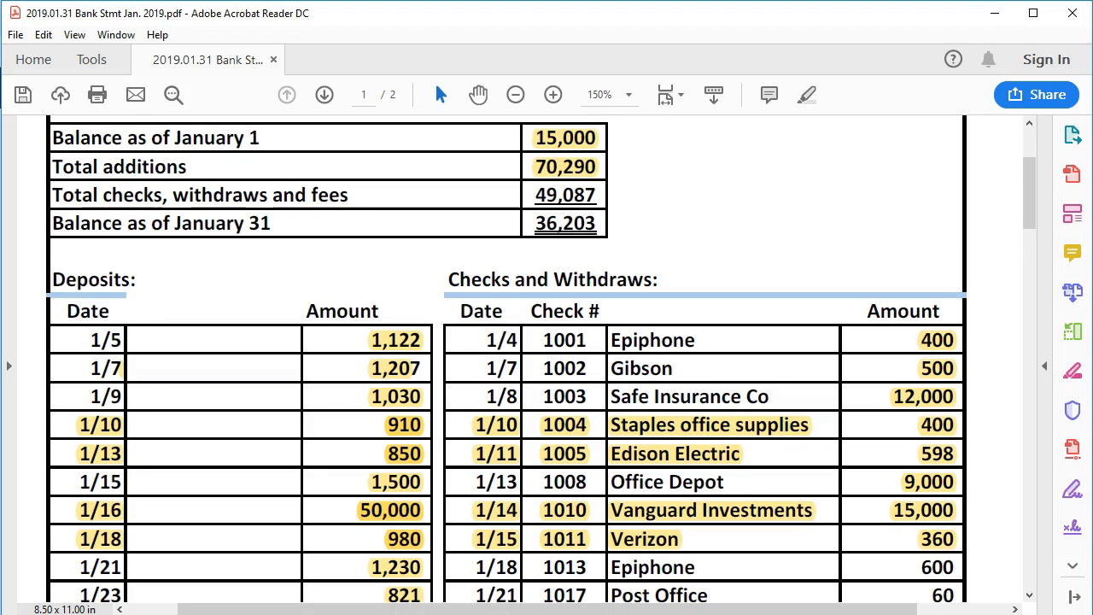
pyautogui.hotkey('alt', 'Tab')
pyautogui.moveTo(835, 484); pyautogui.dragTo(911, 495)
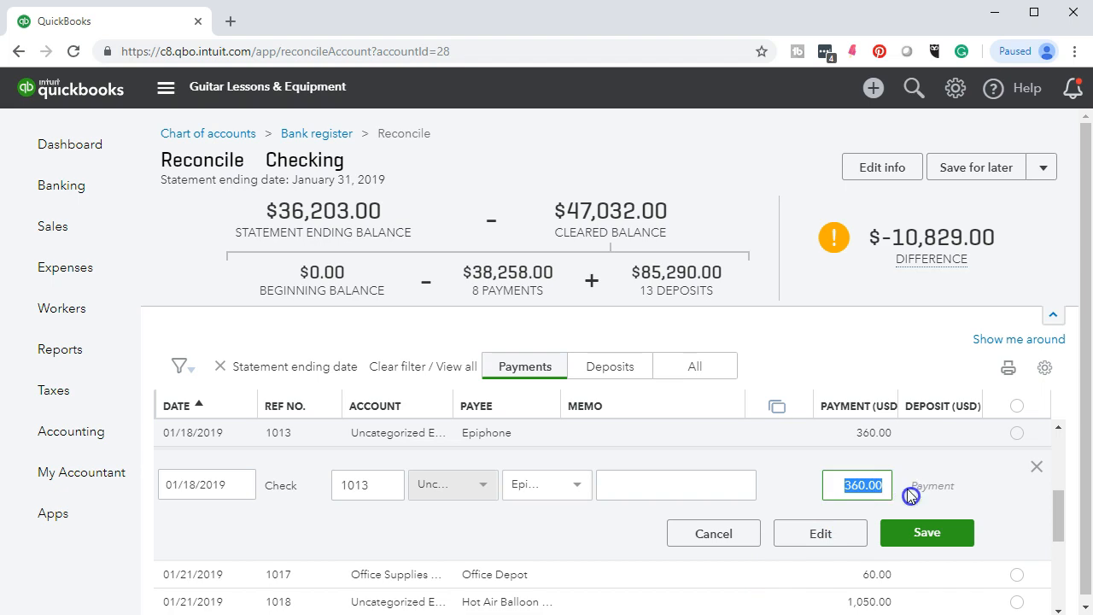
pyautogui.click(898, 443)
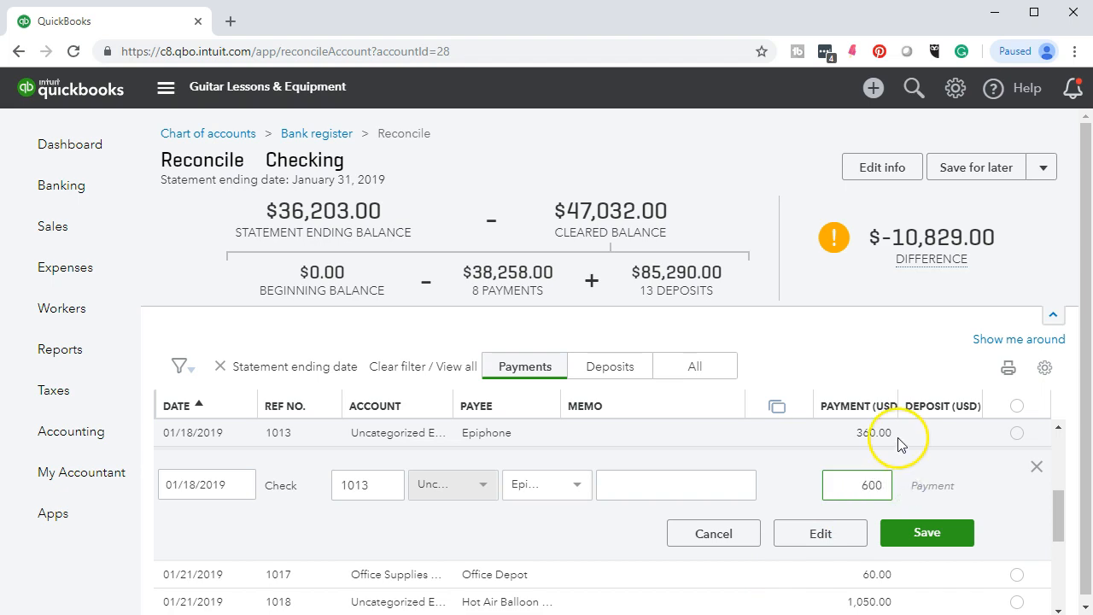
pyautogui.click(909, 533)
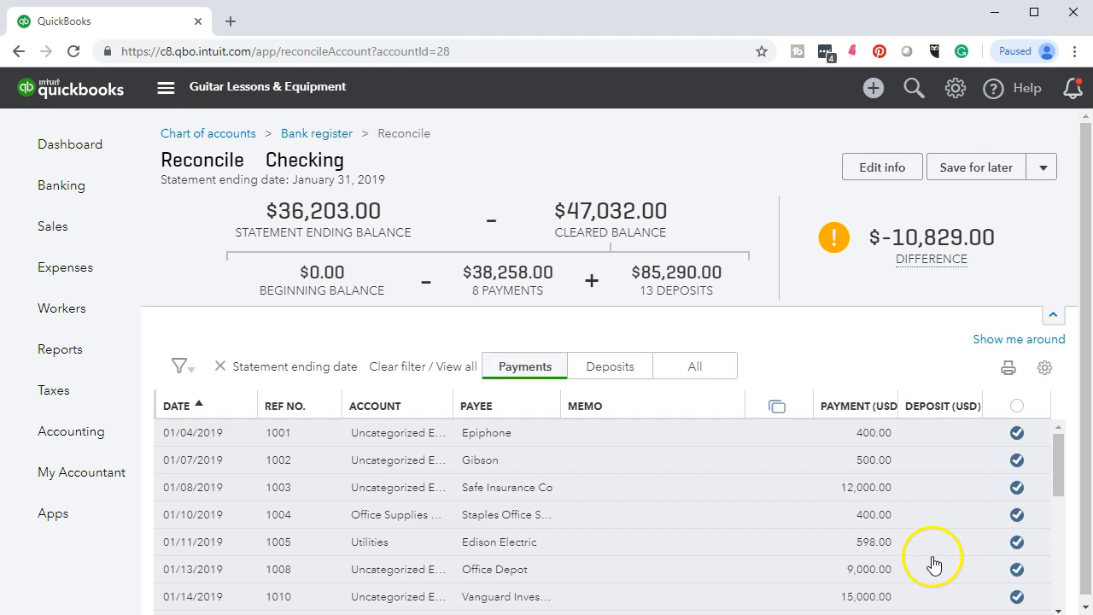
# - Clear the 01/18/2019 Epiphone payment, check 1013
pyautogui.scroll(-1, 918, 561)
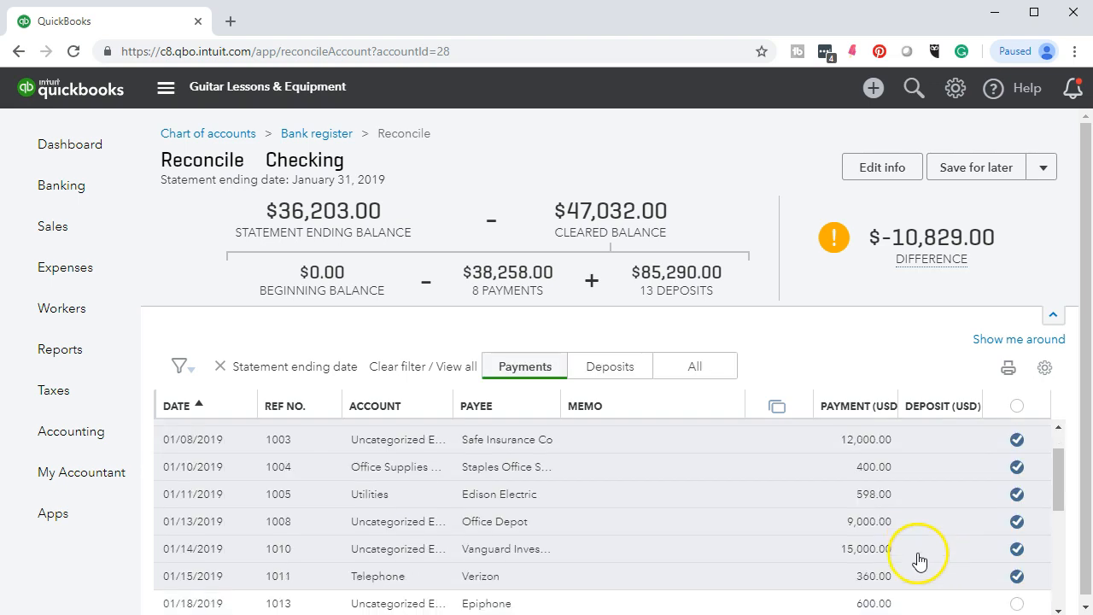
pyautogui.click(1017, 567)
pyautogui.scroll(-1, 838, 532)
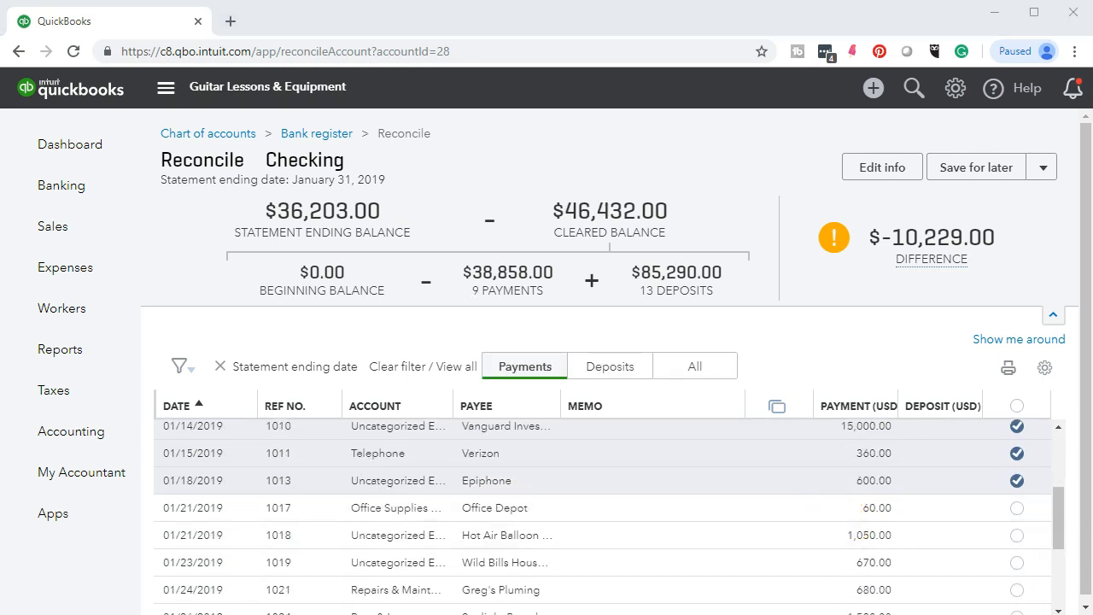
# - Highlight check 1013's amount in the Acrobat Reader bank statement, and return to QuickBooks
pyautogui.hotkey('alt', 'Tab')
pyautogui.scroll(-1, 939, 564)
pyautogui.moveTo(922, 526); pyautogui.dragTo(948, 522)
pyautogui.rightClick(940, 530)
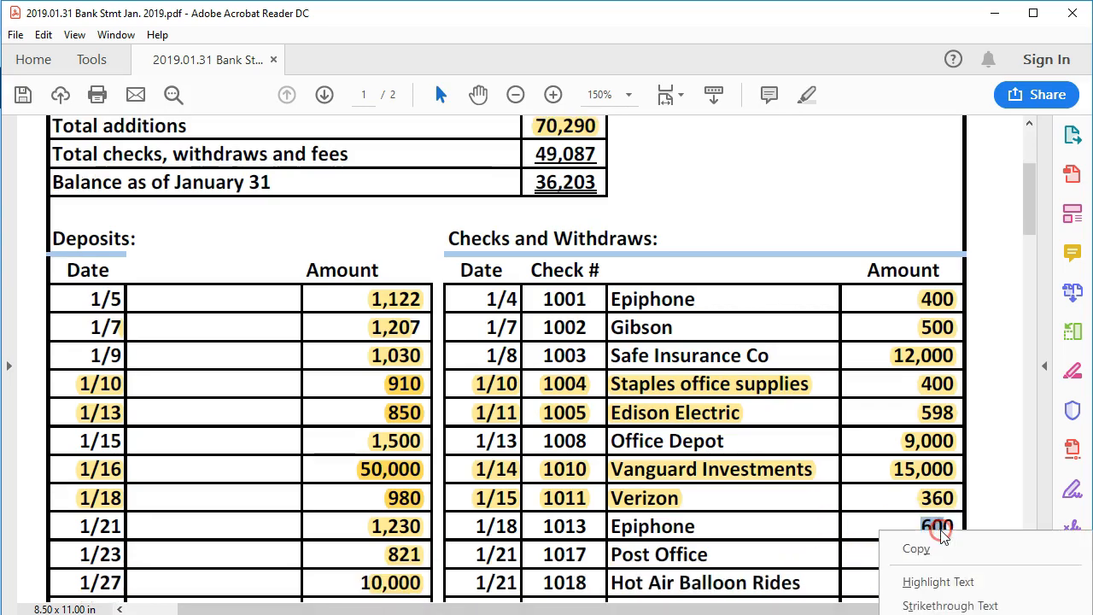
pyautogui.click(947, 582)
pyautogui.scroll(-3, 787, 527)
pyautogui.scroll(-1, 743, 547)
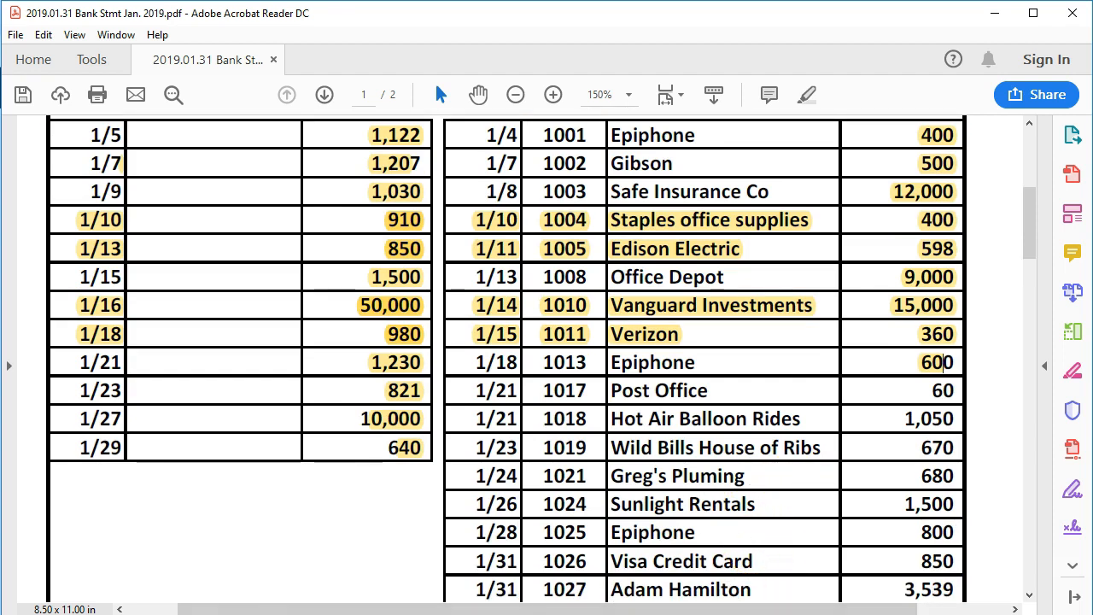
pyautogui.hotkey('alt', 'Tab')
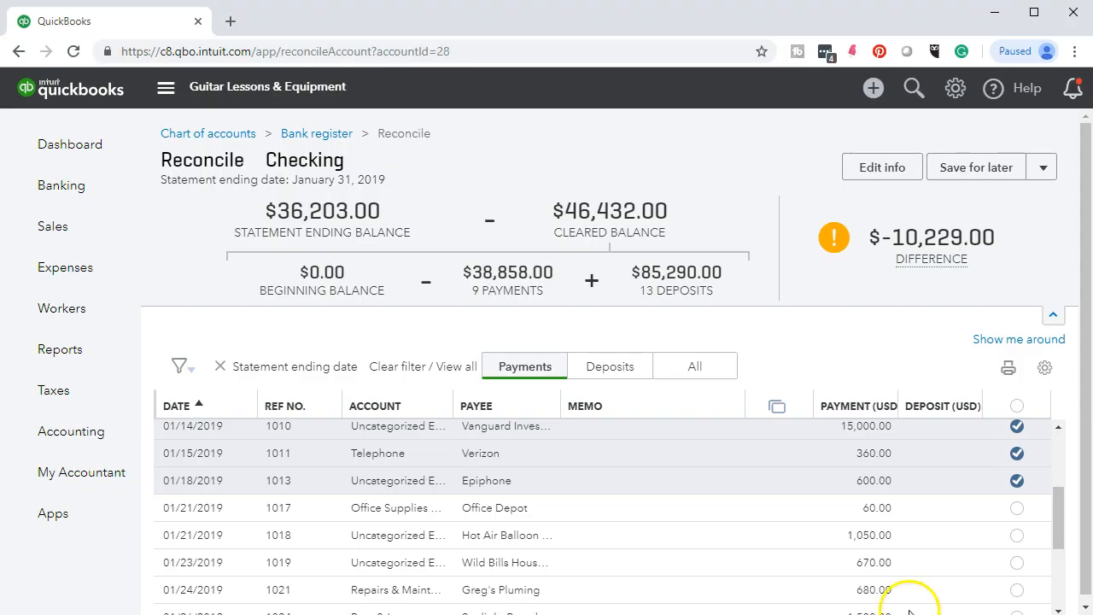
# - Clear the 01/21/2019 Office Depot and Hot Air Balloon payments and the 01/23/2019 Wild Bills payment, checks 1017, 1018 and 1019
pyautogui.click(1019, 511)
pyautogui.click(1018, 537)
pyautogui.click(1018, 562)
pyautogui.scroll(-1, 872, 551)
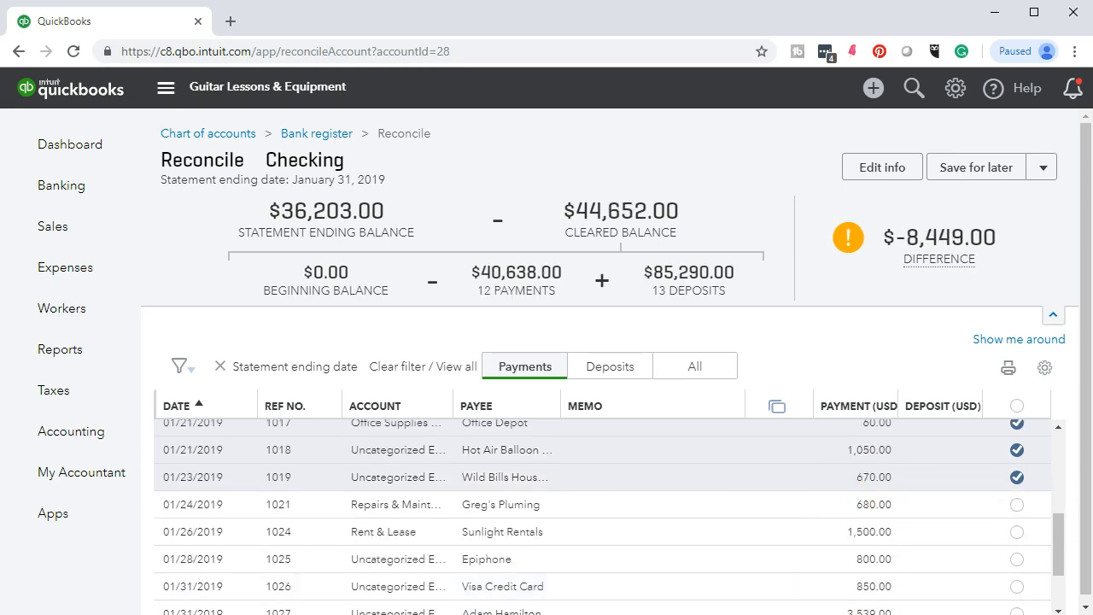
# - Highlight the statement text from check 1017's amount through check 1019's amount in Acrobat Reader, and return to QuickBooks Online
pyautogui.hotkey('alt', 'Tab')
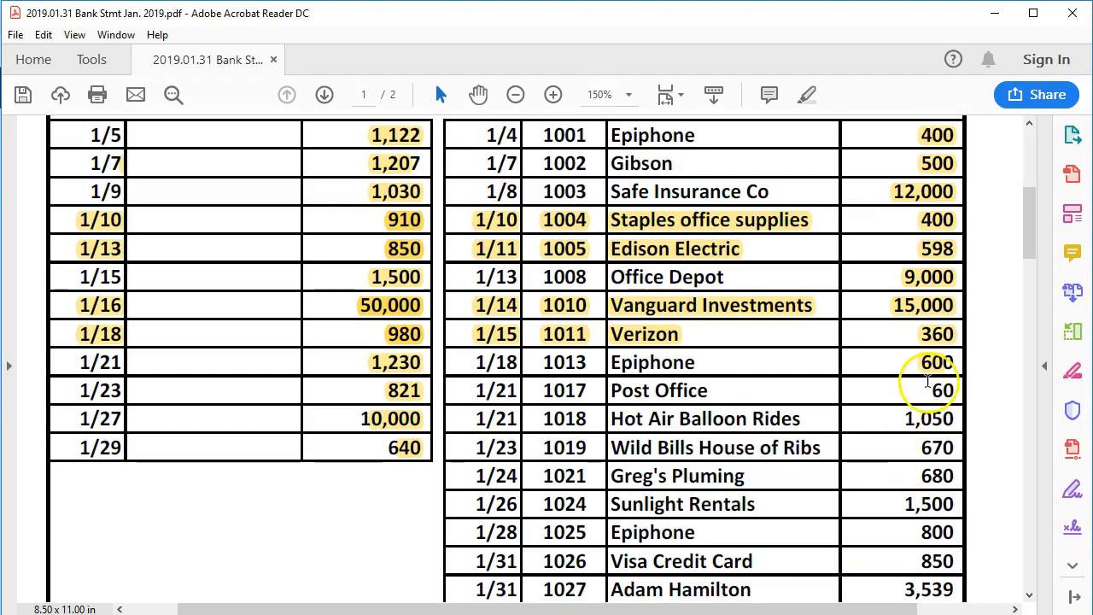
pyautogui.moveTo(938, 394); pyautogui.dragTo(964, 445)
pyautogui.rightClick(961, 446)
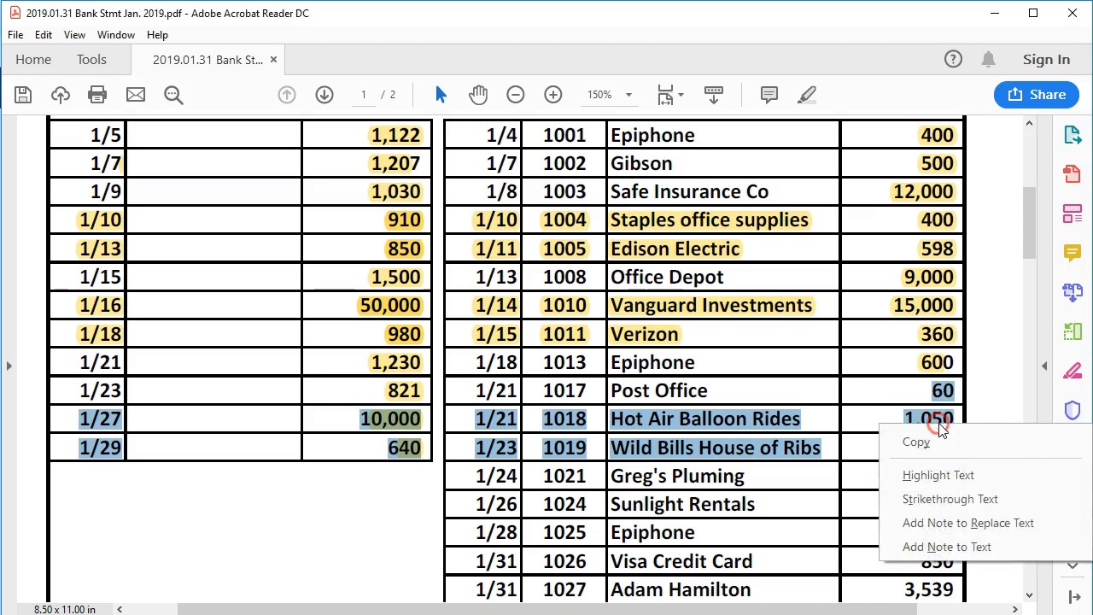
pyautogui.click(940, 476)
pyautogui.scroll(-1, 912, 473)
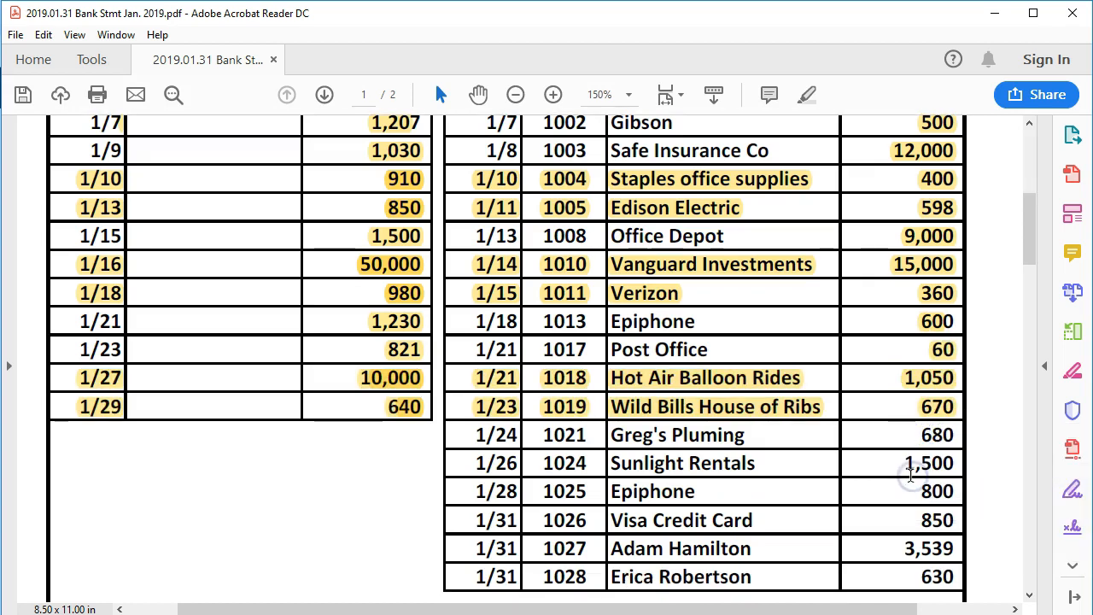
pyautogui.hotkey('alt', 'Tab')
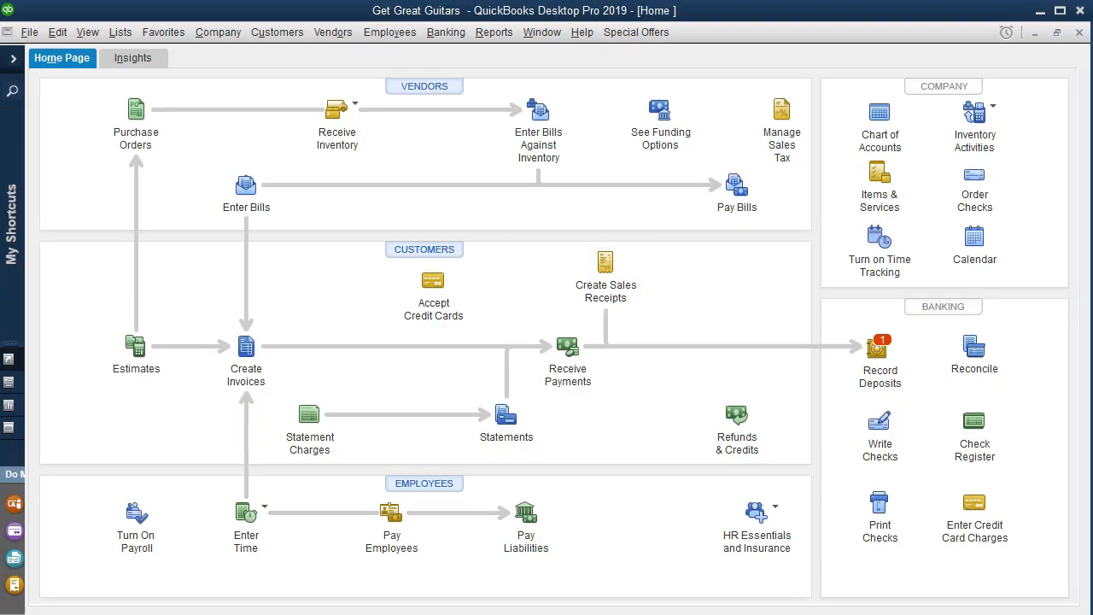
pyautogui.hotkey('alt', 'Tab')
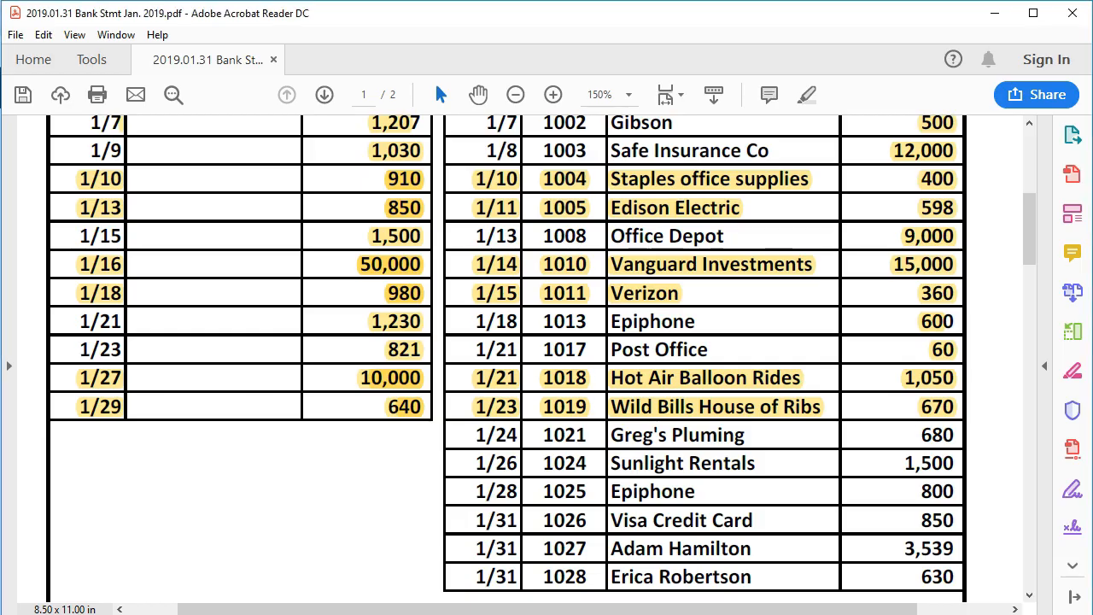
pyautogui.hotkey('alt', 'Tab')
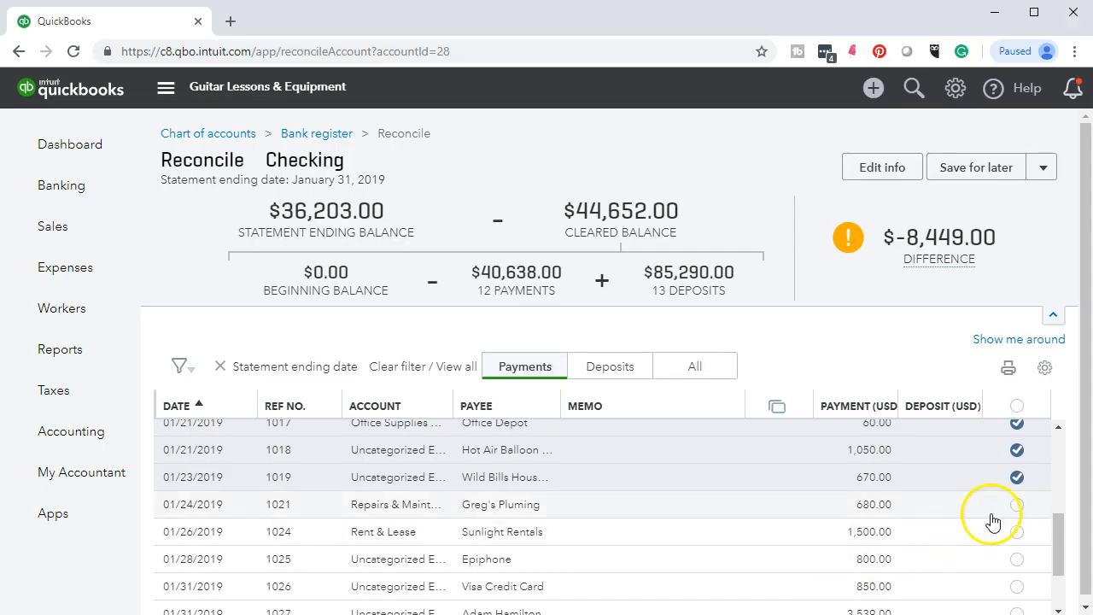
# - Clear the 01/24/2019 Greg's Pluming, 01/26/2019 Sunlight Rentals and 01/28/2019 Epiphone payments, checks 1021, 1024 and 1025
pyautogui.click(1016, 506)
pyautogui.click(1016, 532)
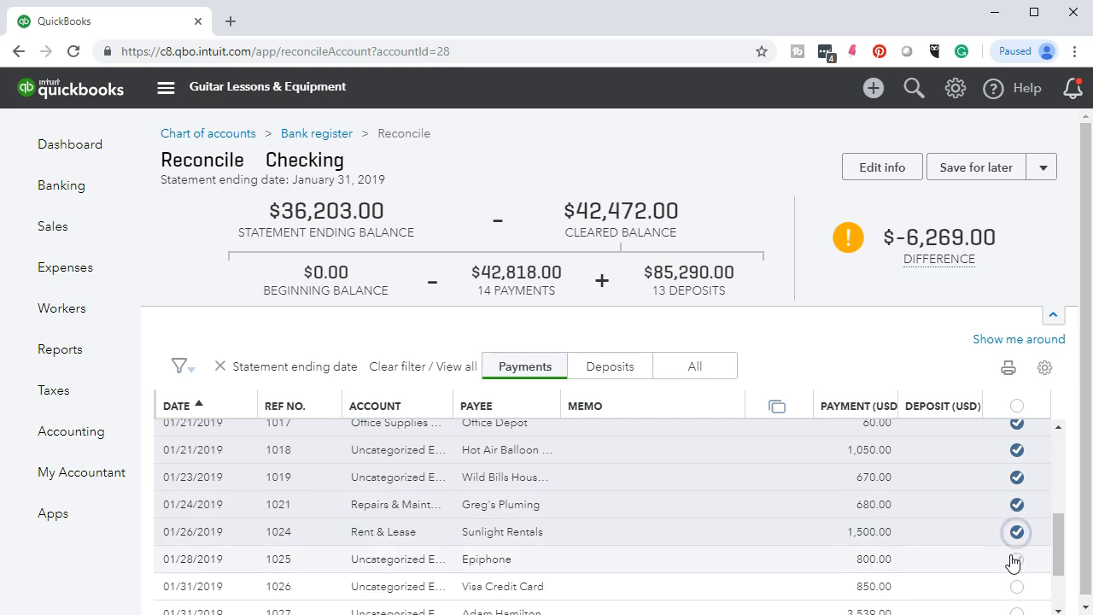
pyautogui.click(1016, 560)
# - Highlight the statement text from check 1021's amount through check 1025's amount in Acrobat Reader, and return to QuickBooks
pyautogui.hotkey('alt', 'Tab')
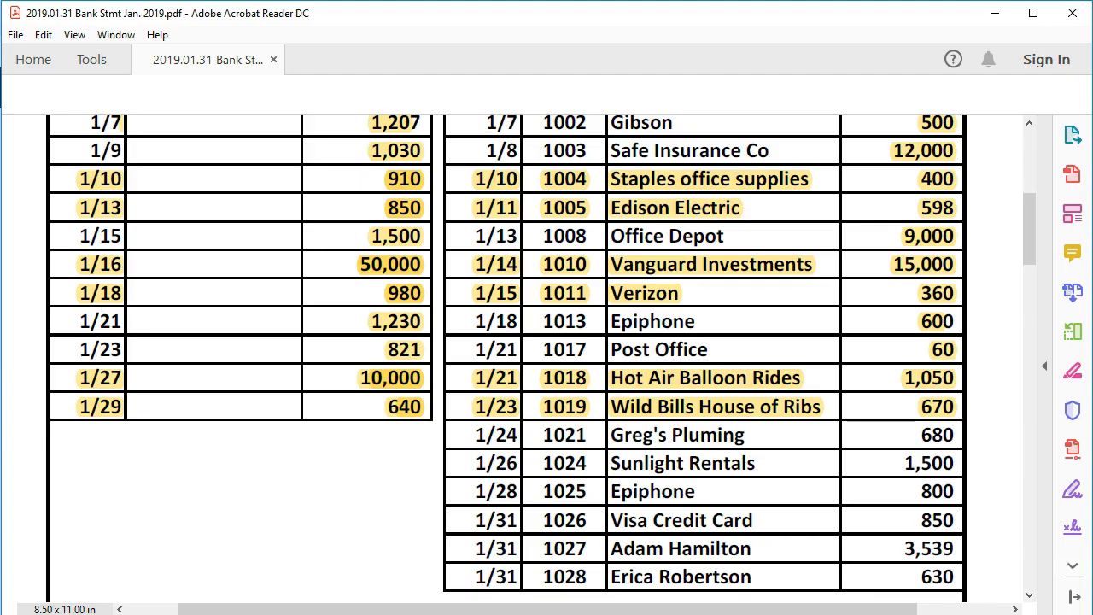
pyautogui.moveTo(920, 434); pyautogui.dragTo(953, 488)
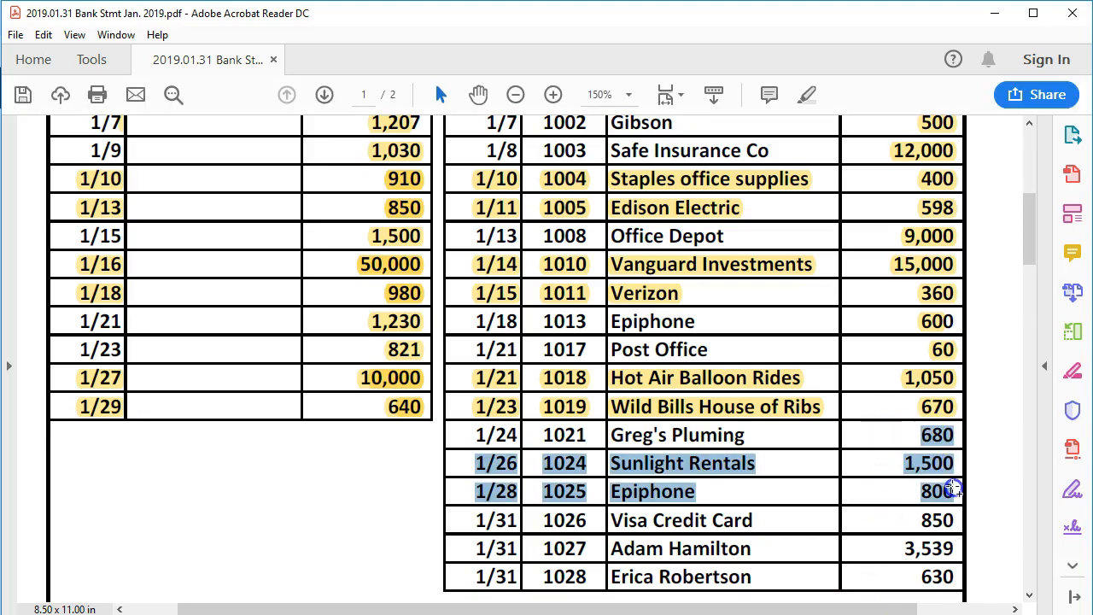
pyautogui.rightClick(946, 469)
pyautogui.click(935, 512)
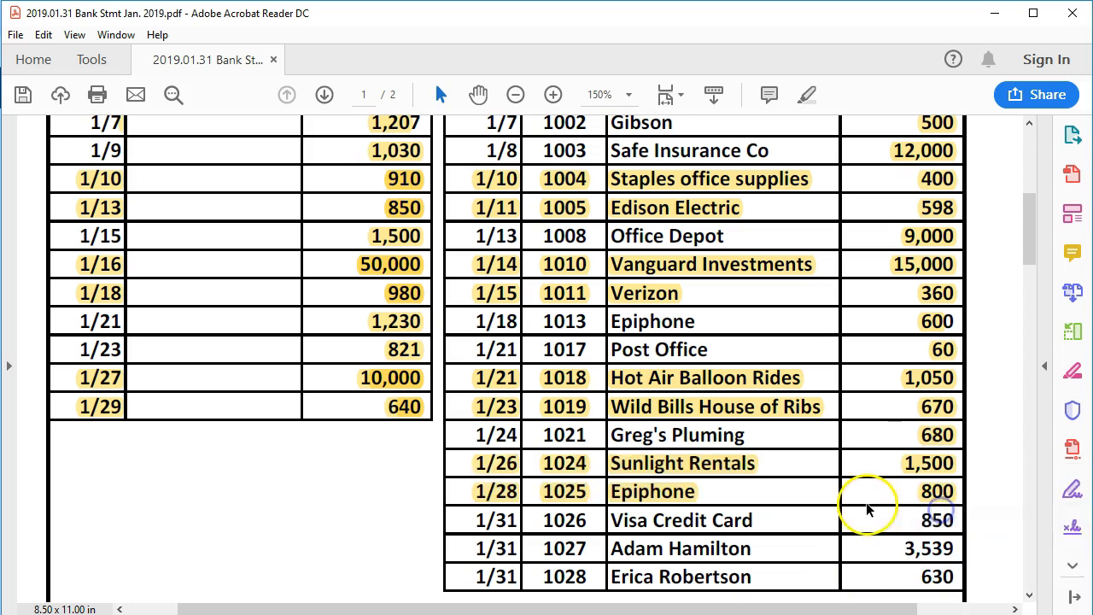
pyautogui.scroll(-1, 867, 508)
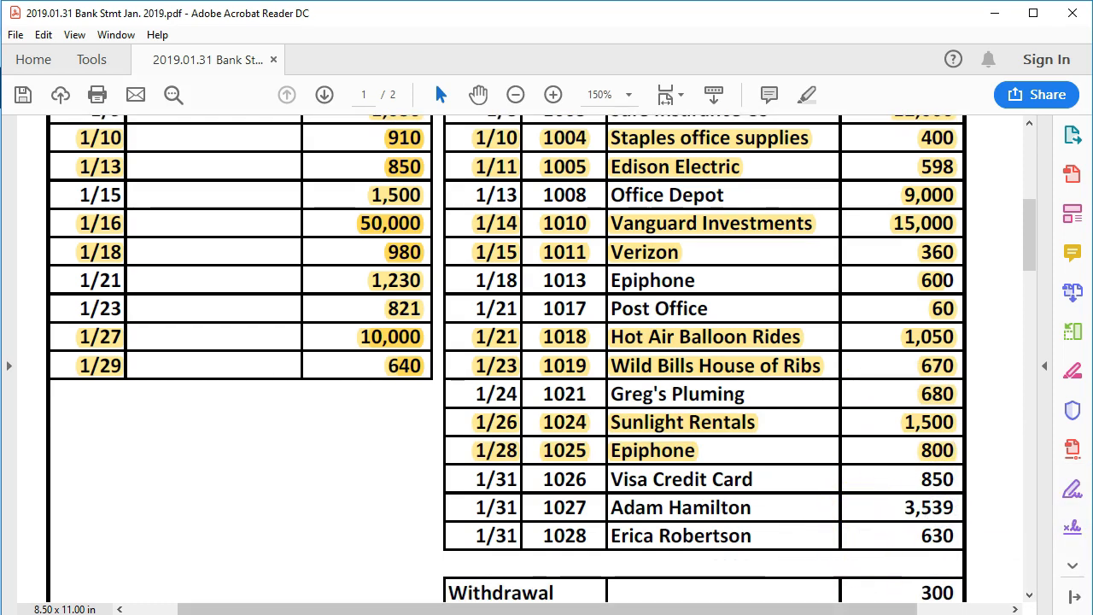
pyautogui.hotkey('alt', 'Tab')
# - Clear the three 01/31/2019 check payments, checks 1026, 1027 and 1028
pyautogui.scroll(-1, 927, 554)
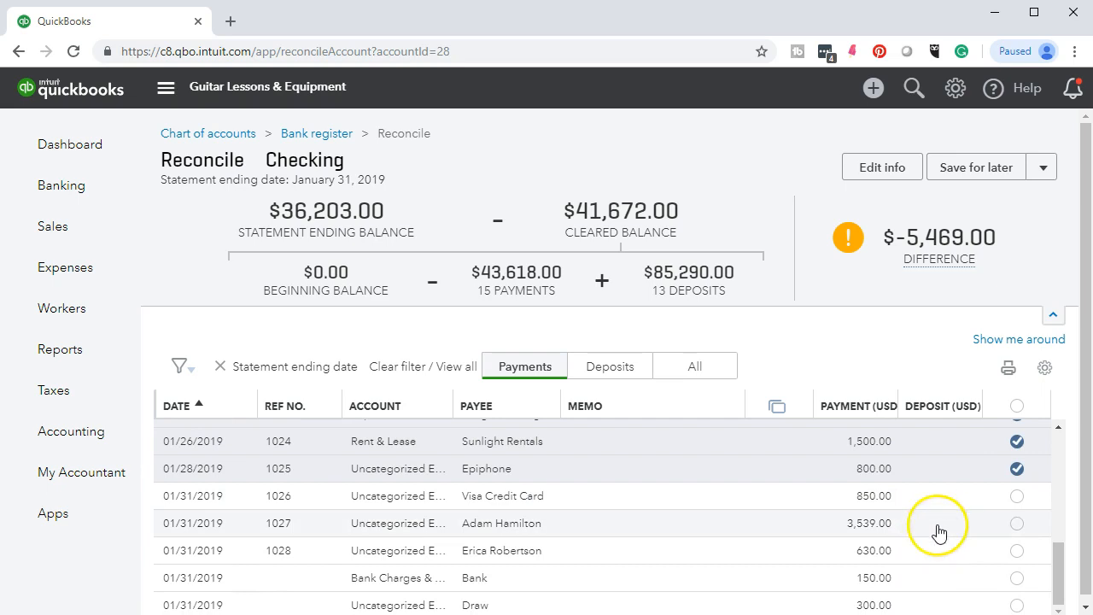
pyautogui.click(1015, 497)
pyautogui.click(1018, 523)
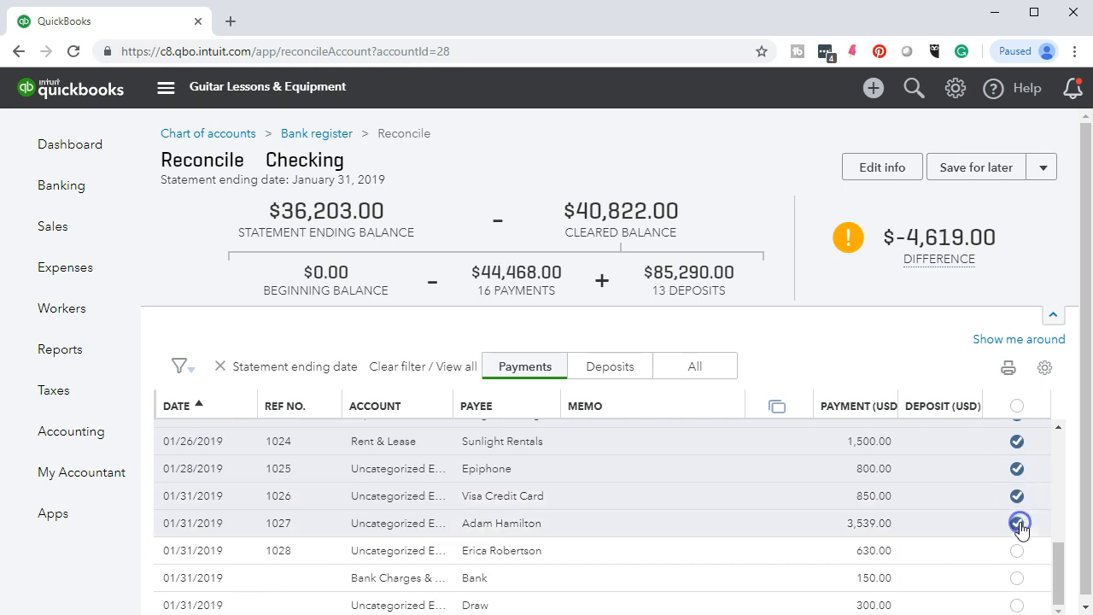
pyautogui.click(1017, 550)
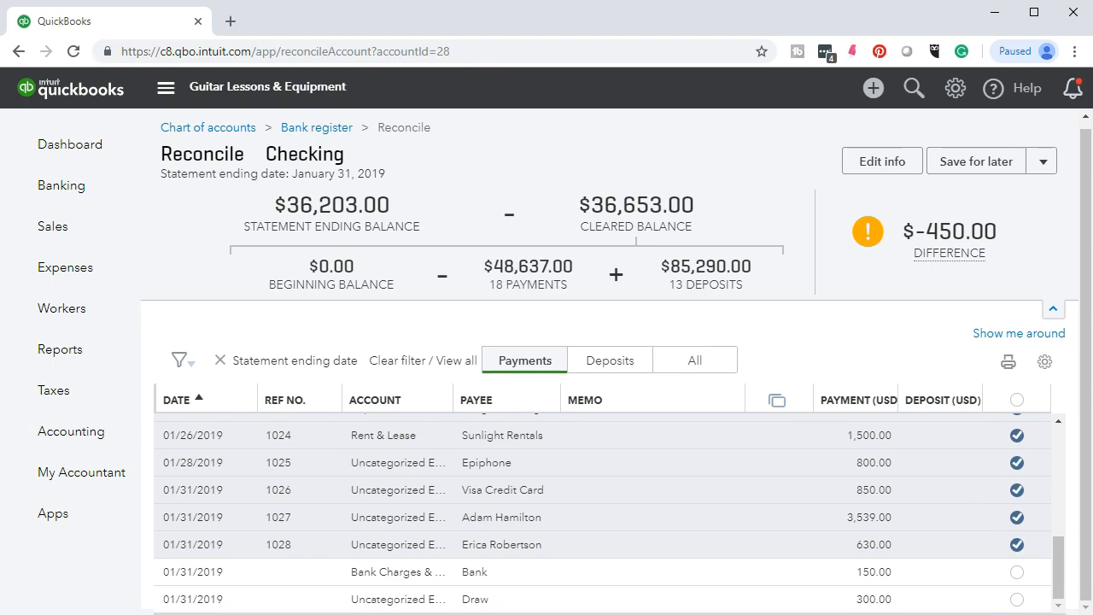
# - Highlight the statement text from check 1026's amount through check 1028's amount in Acrobat Reader, and review the withdrawal and bank service charges
pyautogui.hotkey('alt', 'Tab')
pyautogui.moveTo(921, 479); pyautogui.dragTo(955, 527)
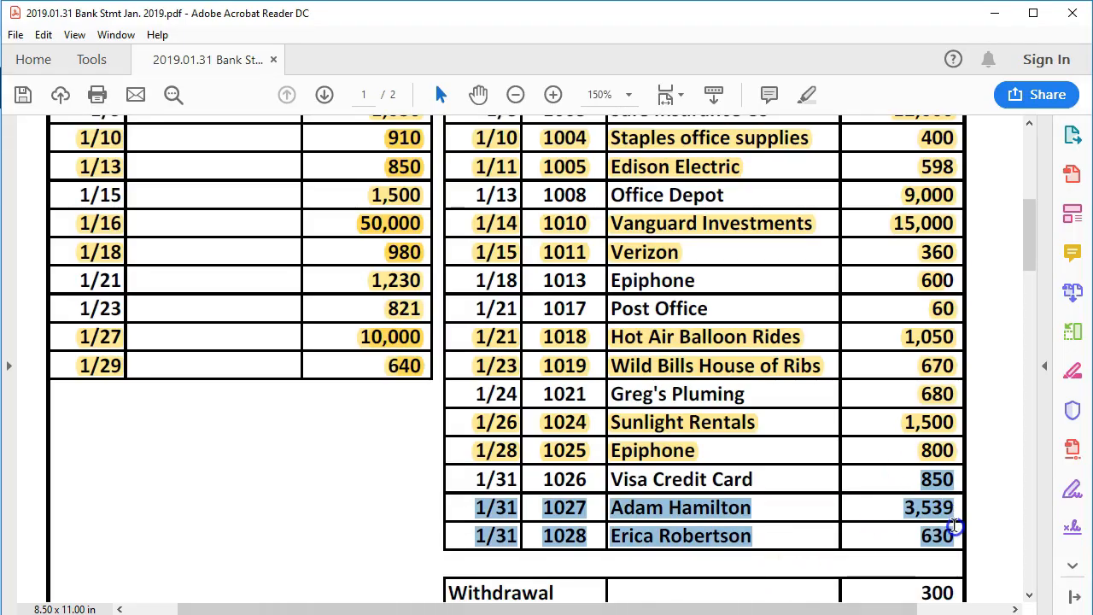
pyautogui.rightClick(940, 512)
pyautogui.click(934, 530)
pyautogui.scroll(-2, 786, 512)
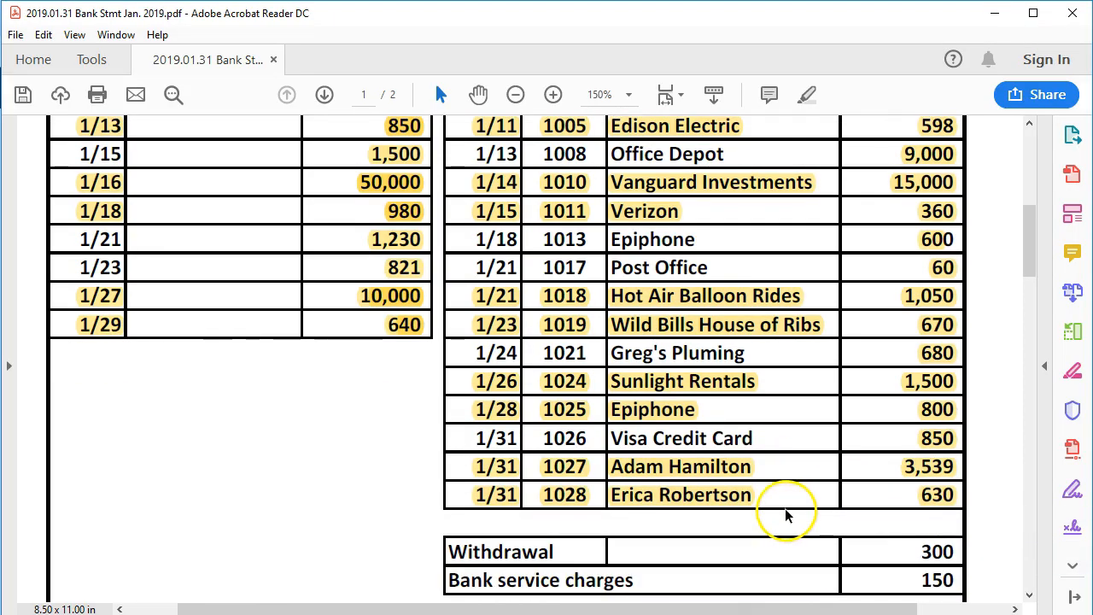
pyautogui.scroll(-1, 786, 517)
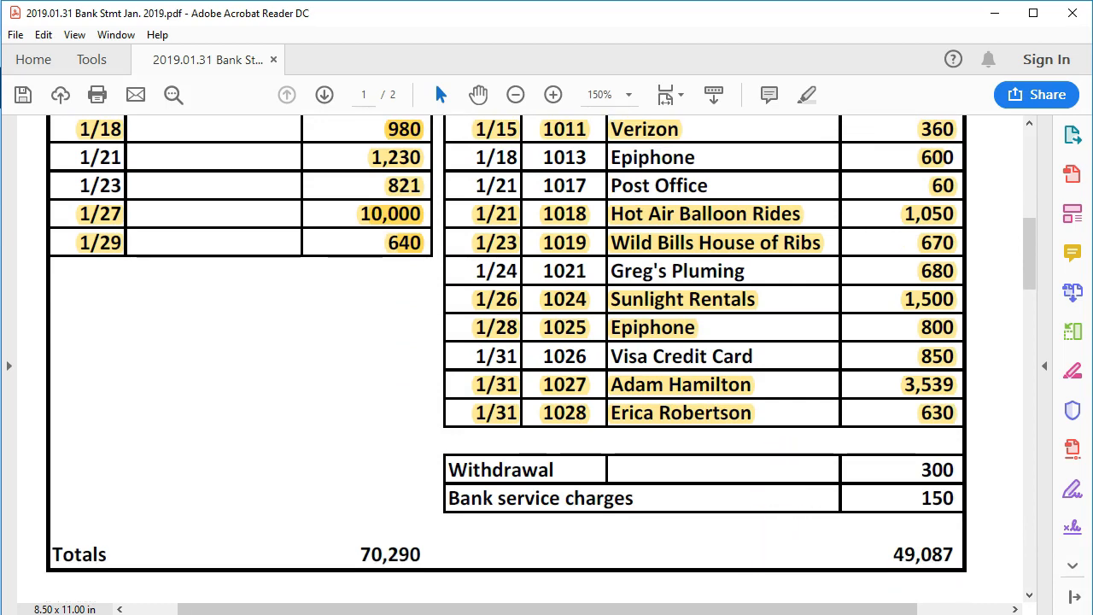
# - Return to QuickBooks and clear the 01/31/2019 Bank payment of 150.00 and the Draw payment of 300.00
pyautogui.hotkey('alt', 'Tab')
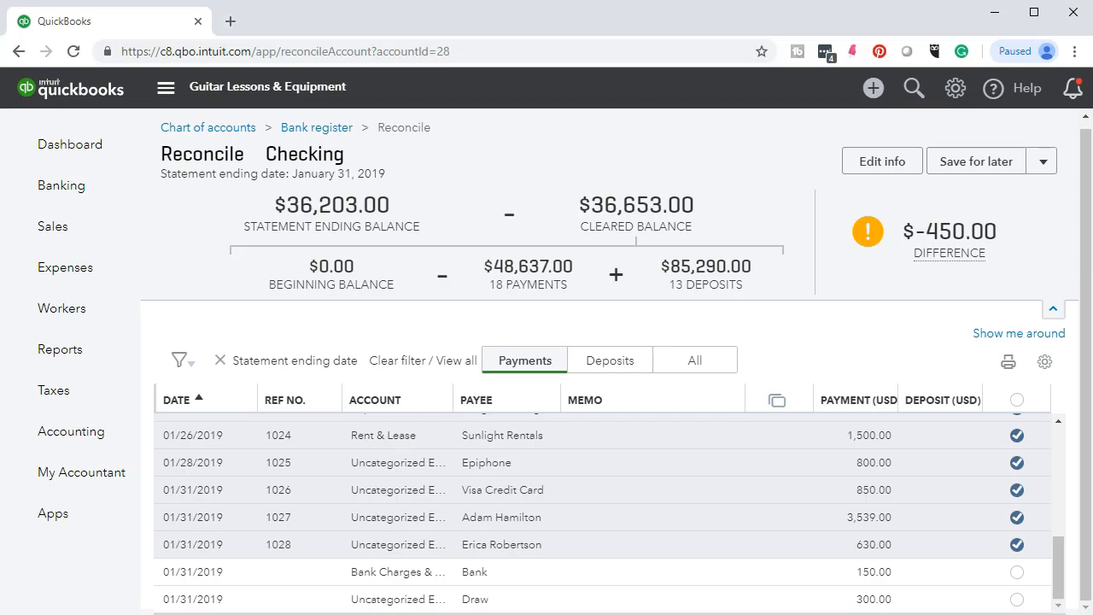
pyautogui.click(1018, 572)
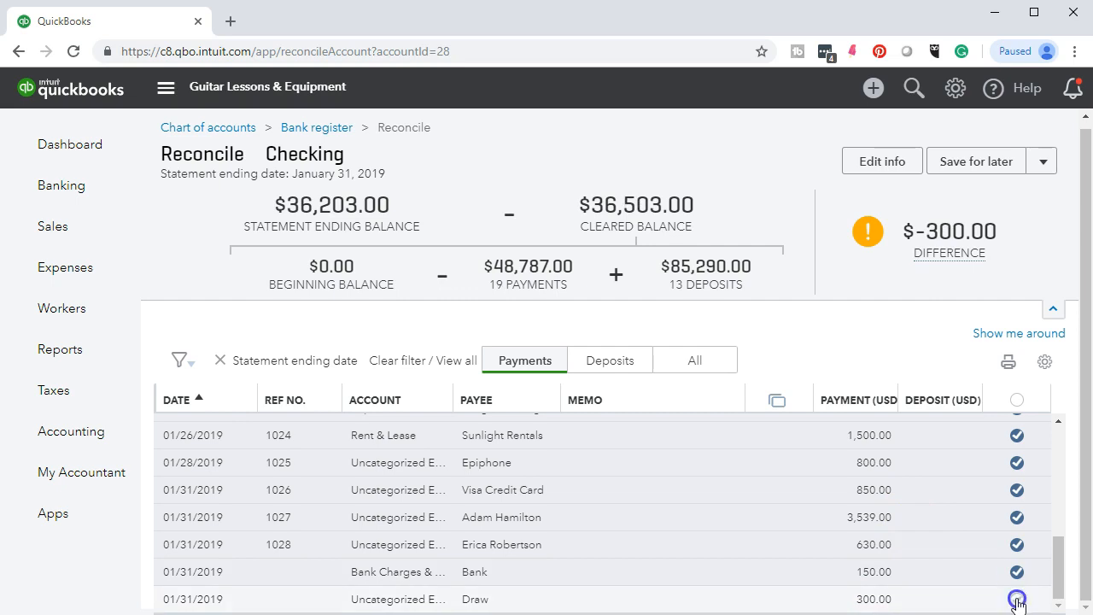
pyautogui.click(1017, 599)
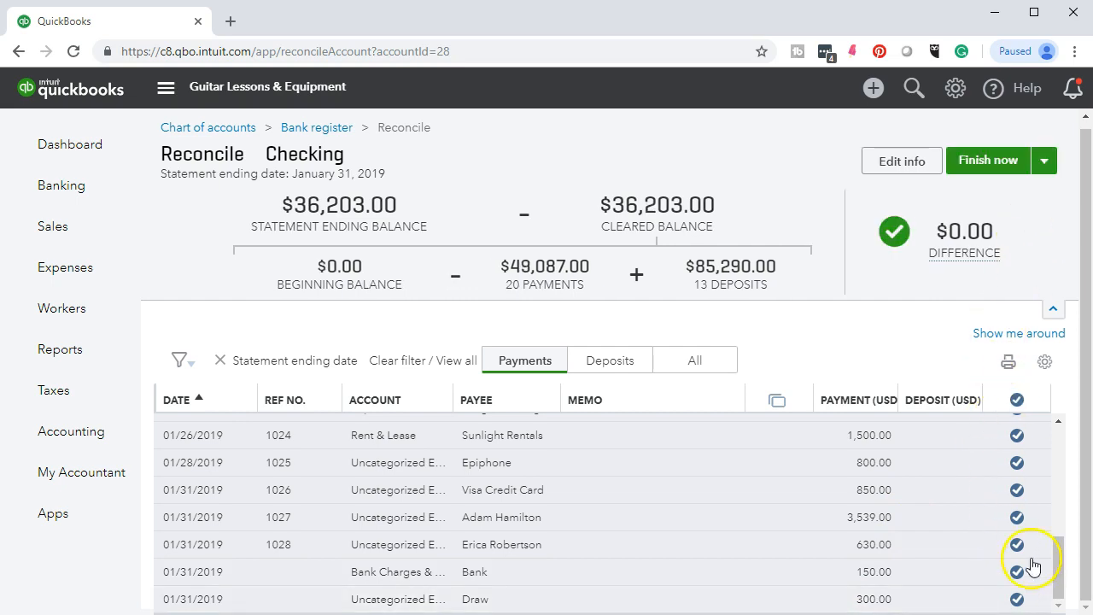
# - Unclear and re-clear the 300.00 Draw payment, and finish the Checking reconciliation for January 31, 2019
pyautogui.click(1016, 599)
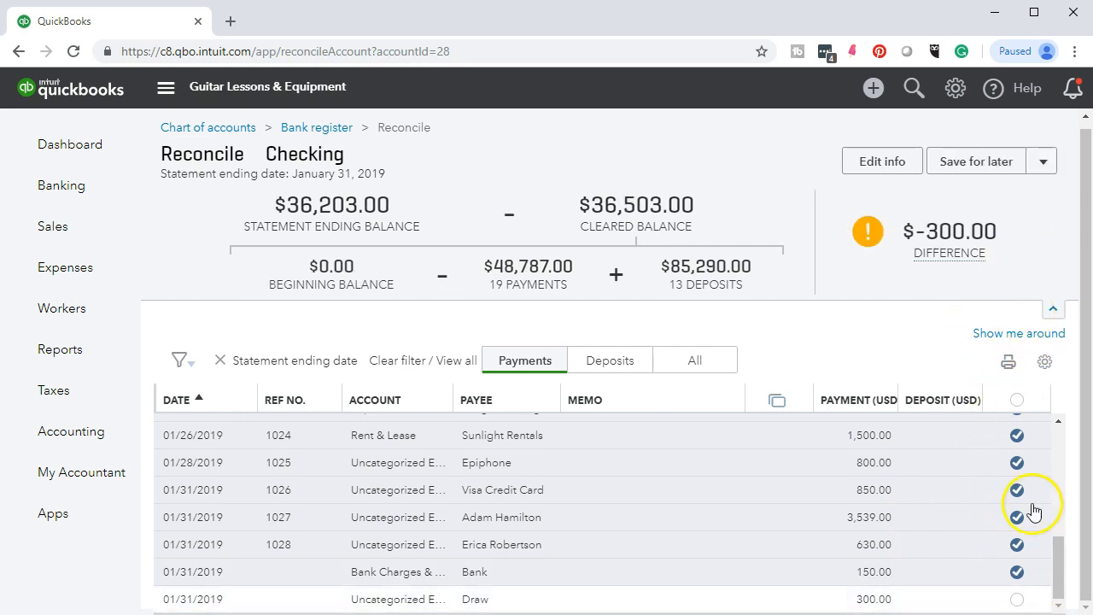
pyautogui.click(1014, 602)
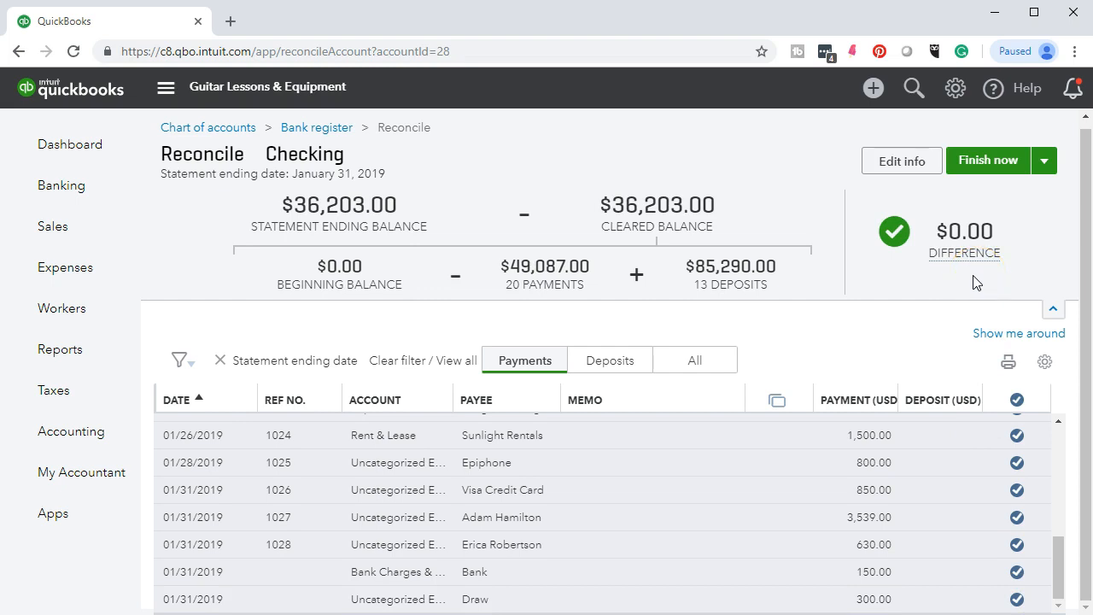
pyautogui.click(990, 171)
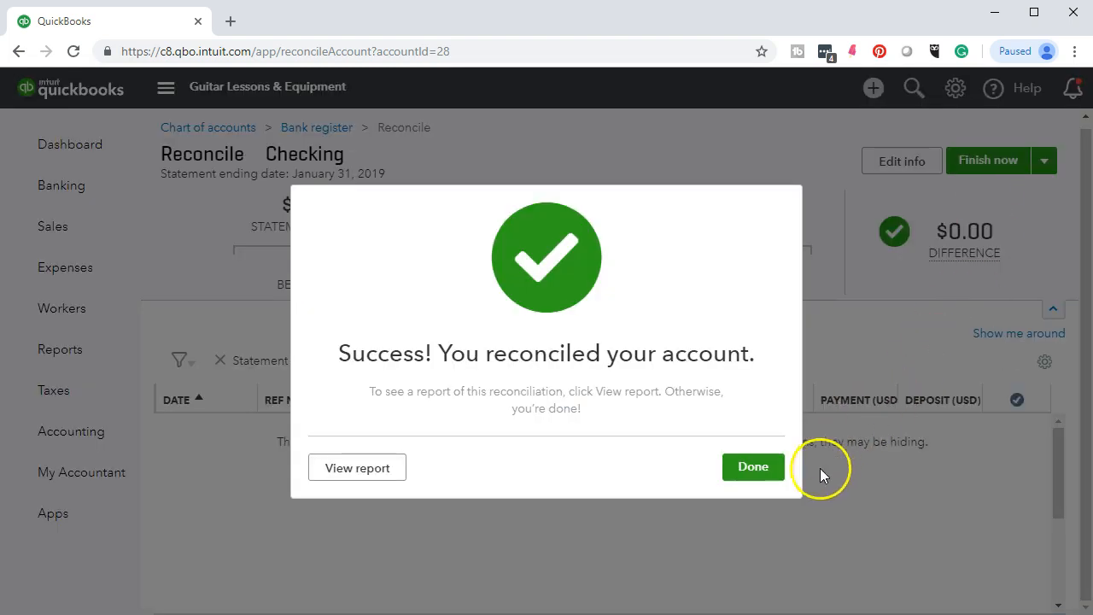
pyautogui.click(764, 469)
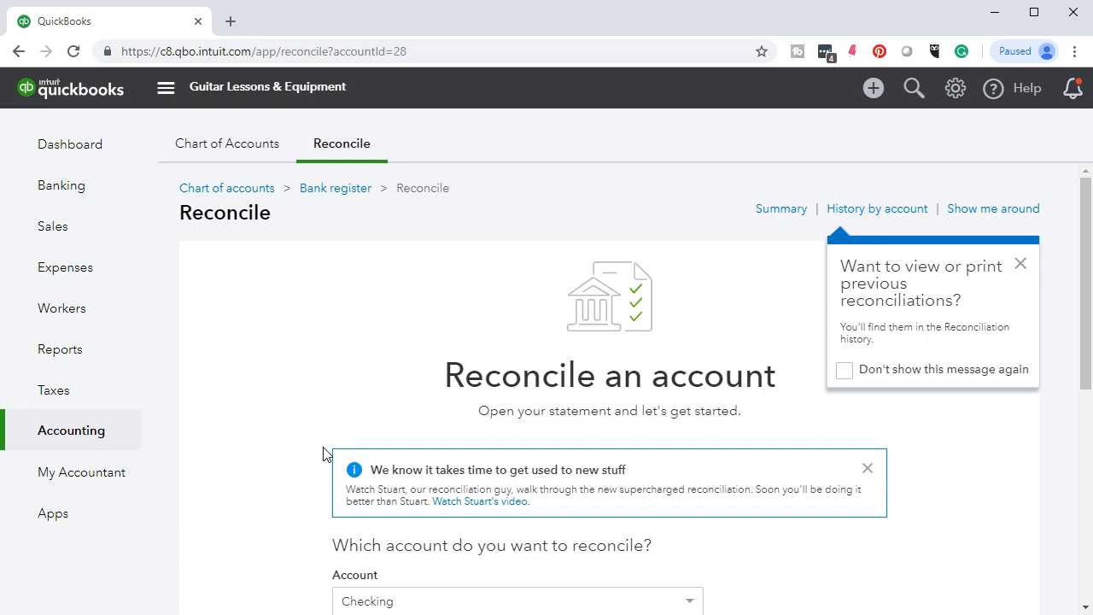
# - Search the reports for "recon", open Reconciliation Reports, and view the Checking report for the statement ending 01/31/2019
pyautogui.click(86, 357)
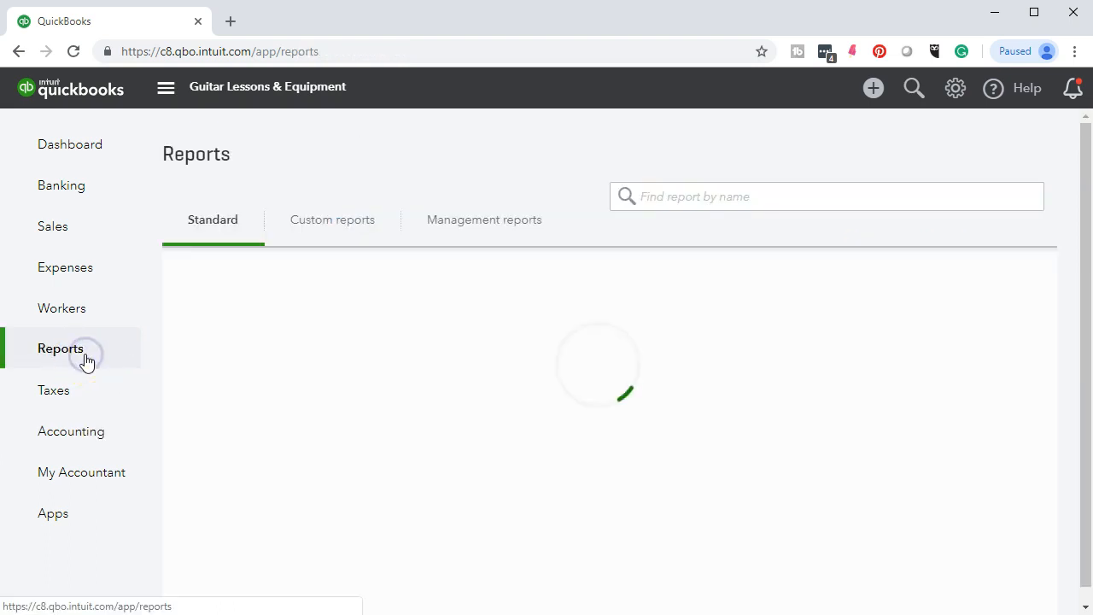
pyautogui.click(708, 247)
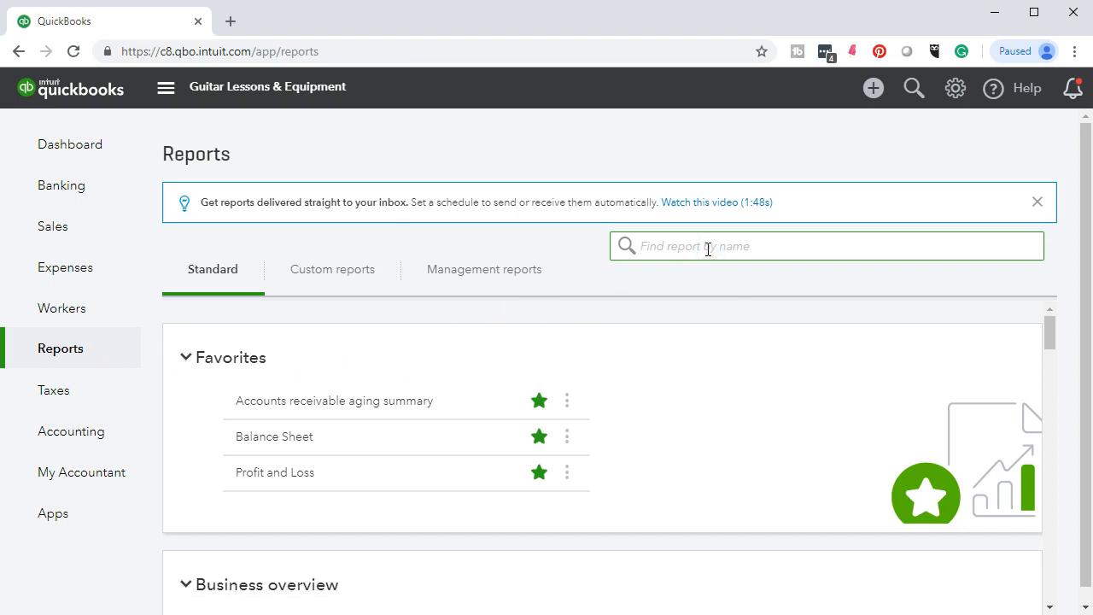
pyautogui.write('recon')
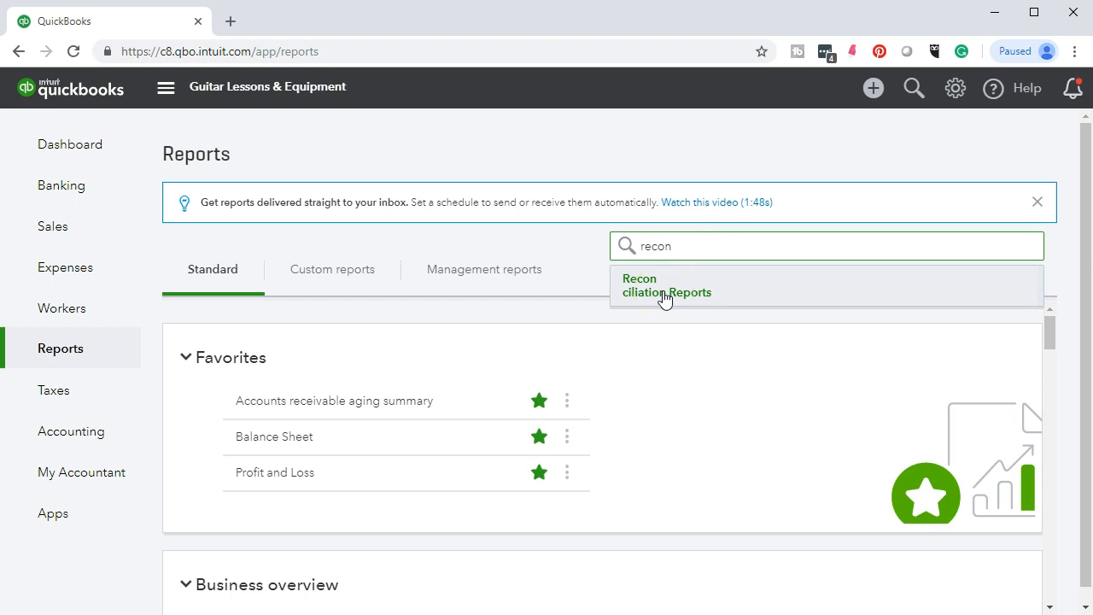
pyautogui.click(664, 293)
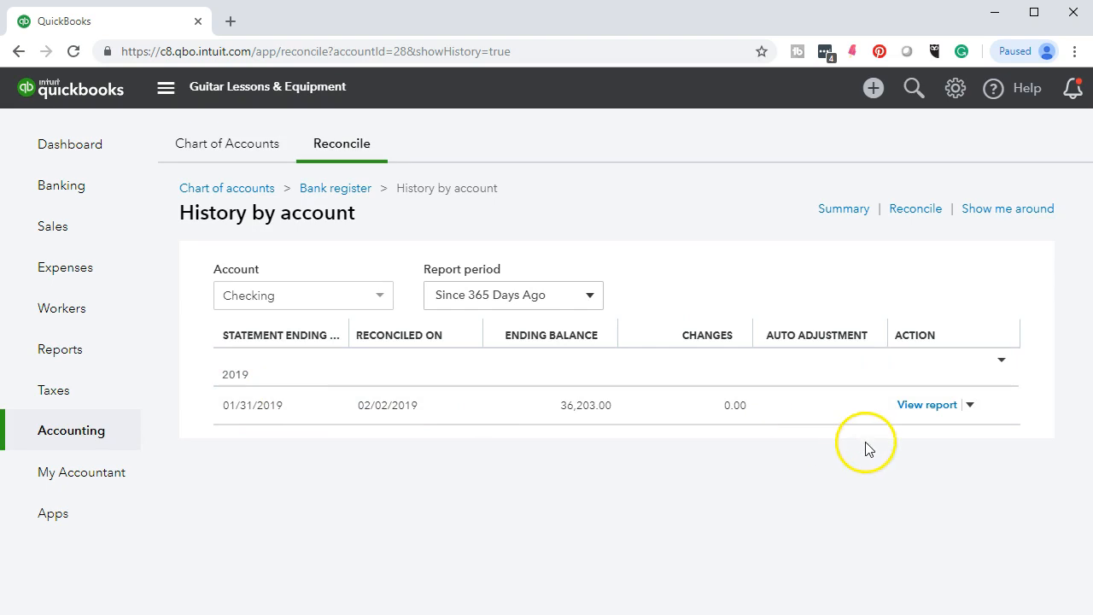
pyautogui.click(924, 407)
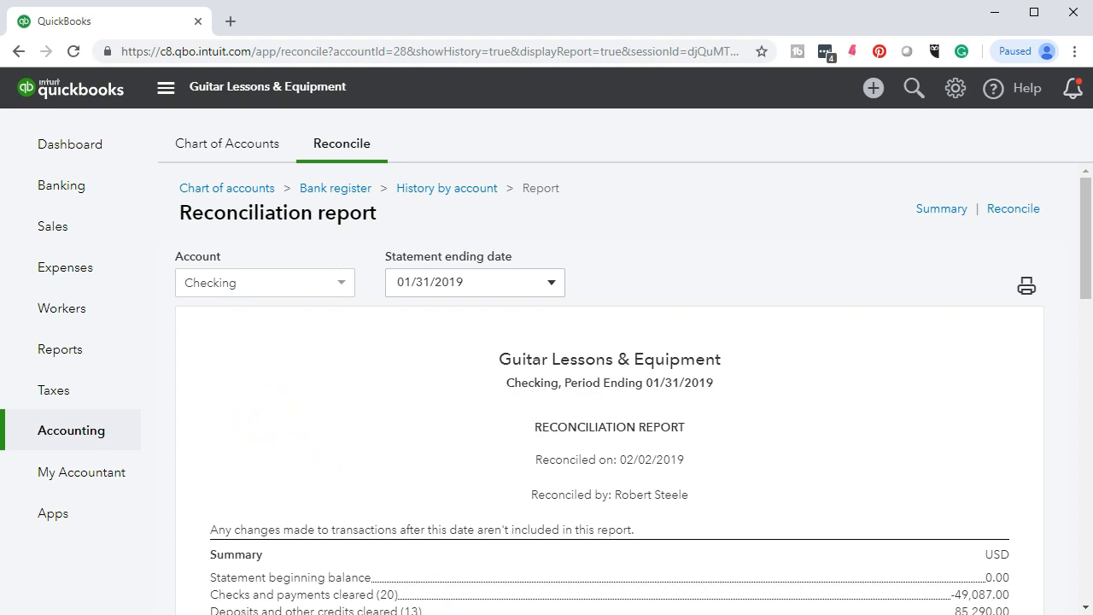
# - Review the balances, deposits, checks and withdrawals on the bank statement in Acrobat Reader, and return to QuickBooks
pyautogui.hotkey('alt', 'Tab')
pyautogui.scroll(5, 651, 466)
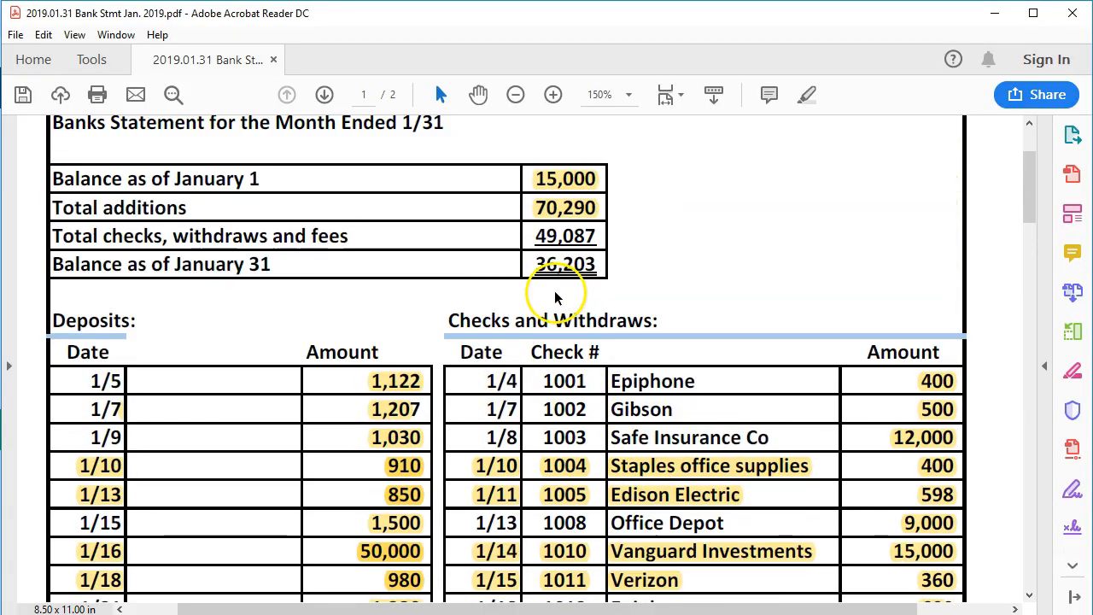
pyautogui.scroll(1, 553, 299)
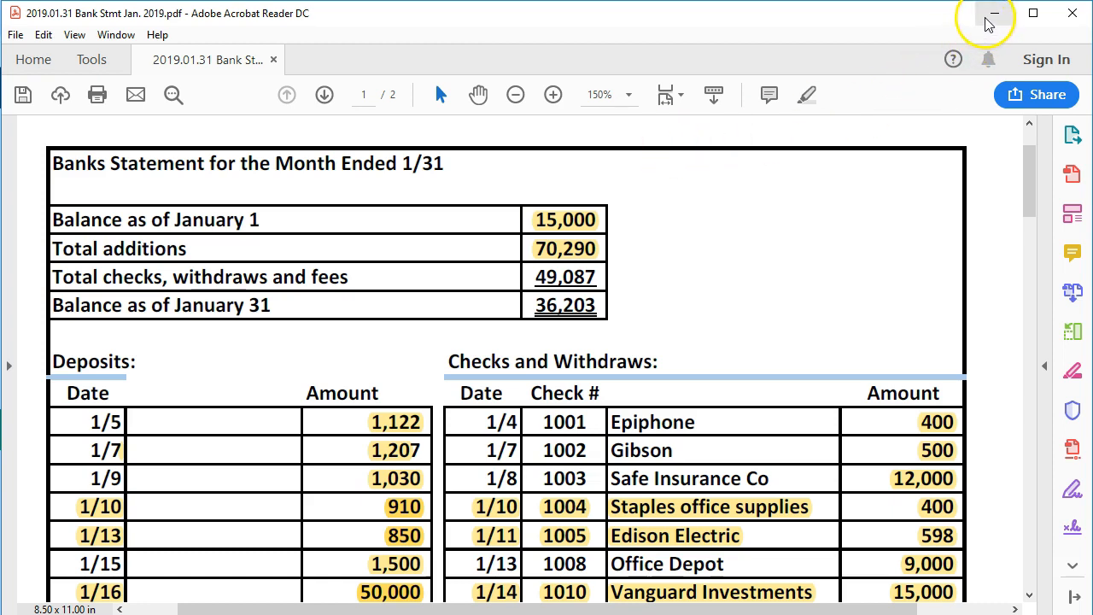
pyautogui.scroll(-3, 706, 340)
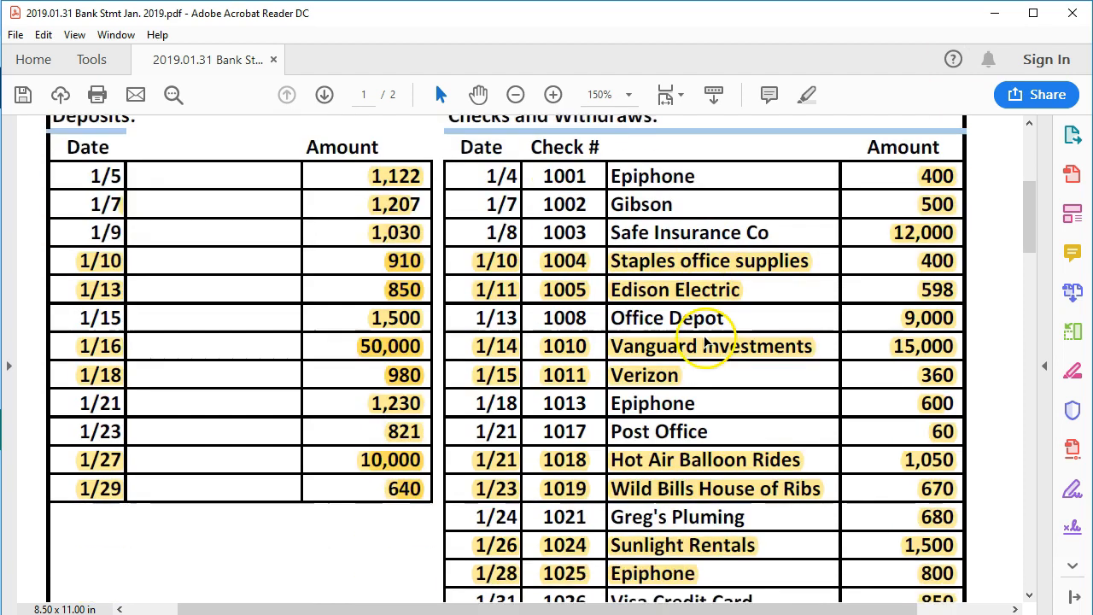
pyautogui.scroll(-2, 706, 340)
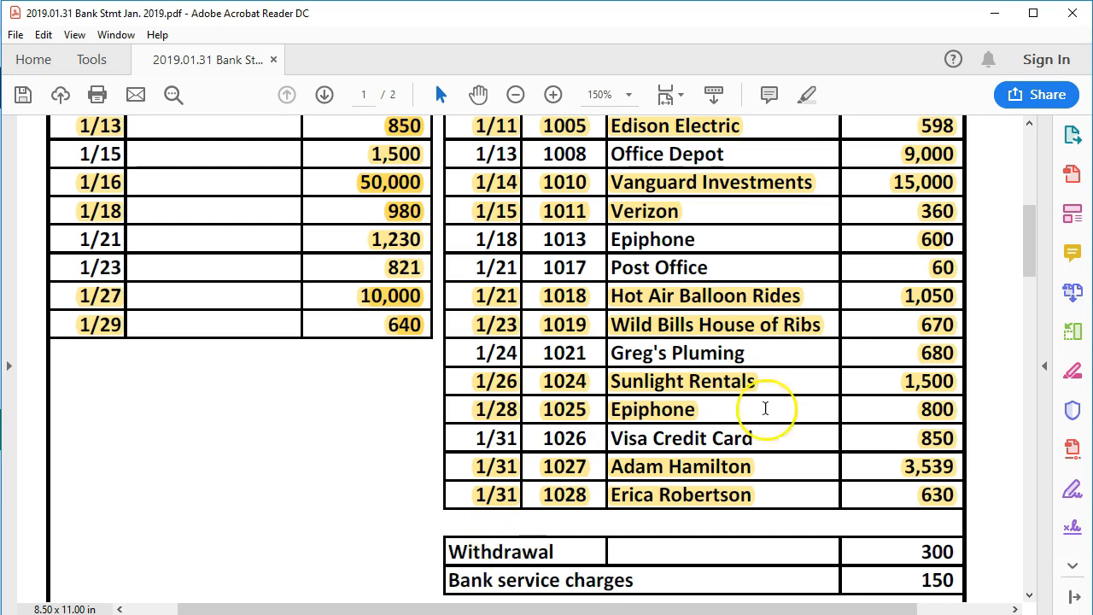
pyautogui.click(995, 13)
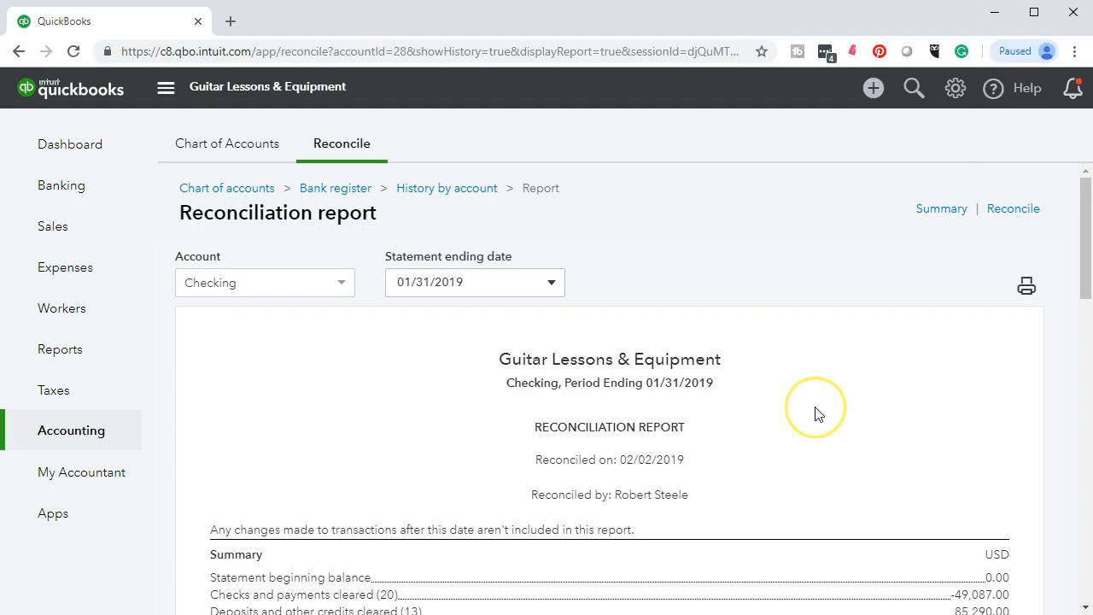
# - Compare the reconciliation report's summary with the bank statement's balances in Acrobat Reader, and examine the statement ending and register balances in QuickBooks
pyautogui.scroll(-2, 815, 414)
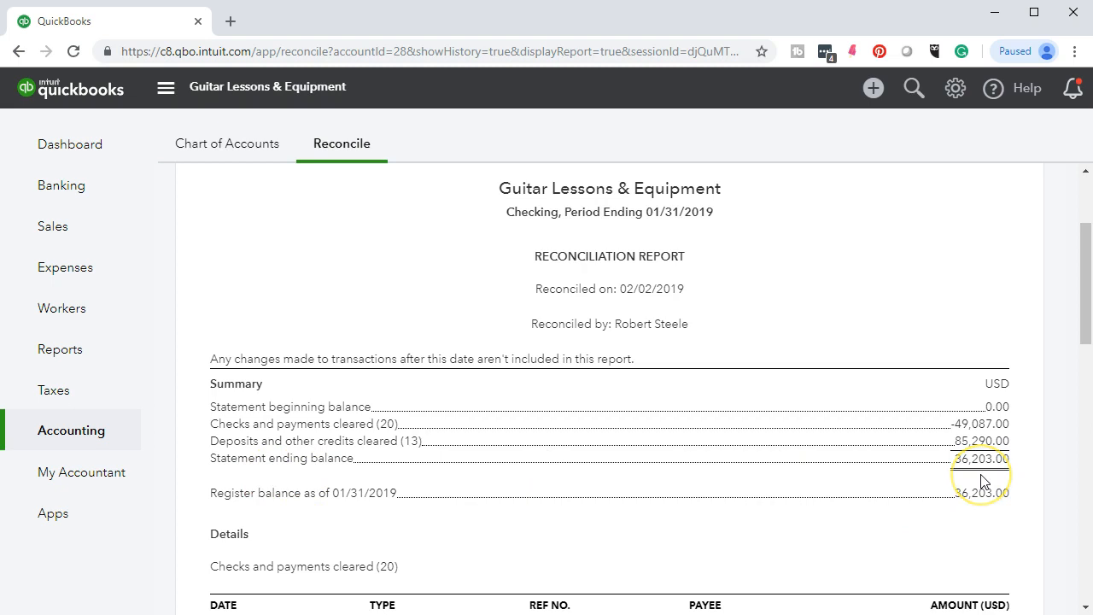
pyautogui.click(742, 613)
pyautogui.scroll(2, 663, 507)
pyautogui.scroll(3, 664, 507)
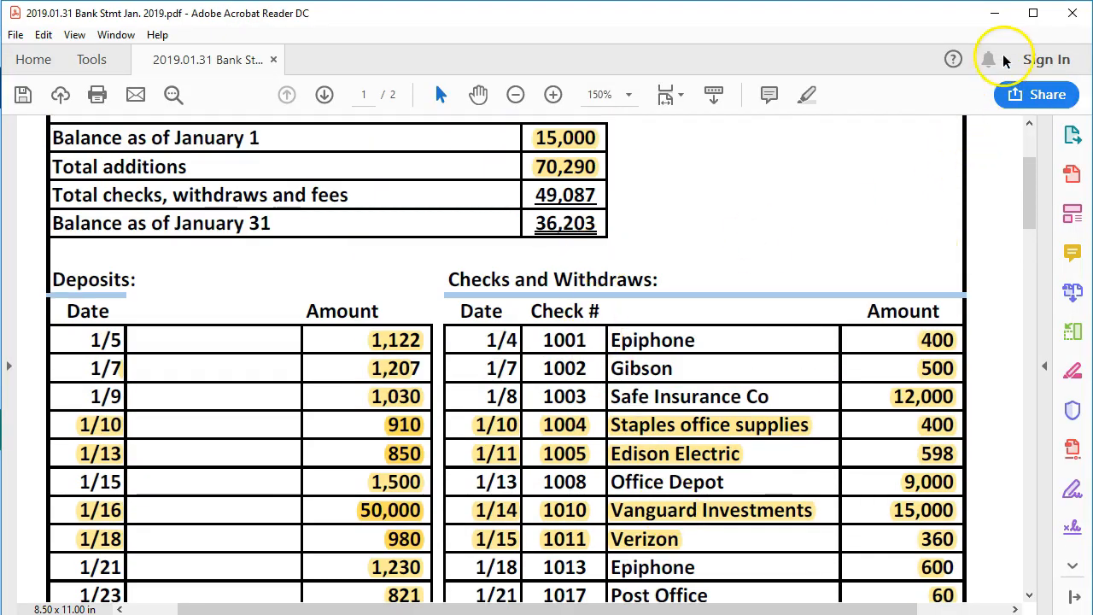
pyautogui.click(996, 13)
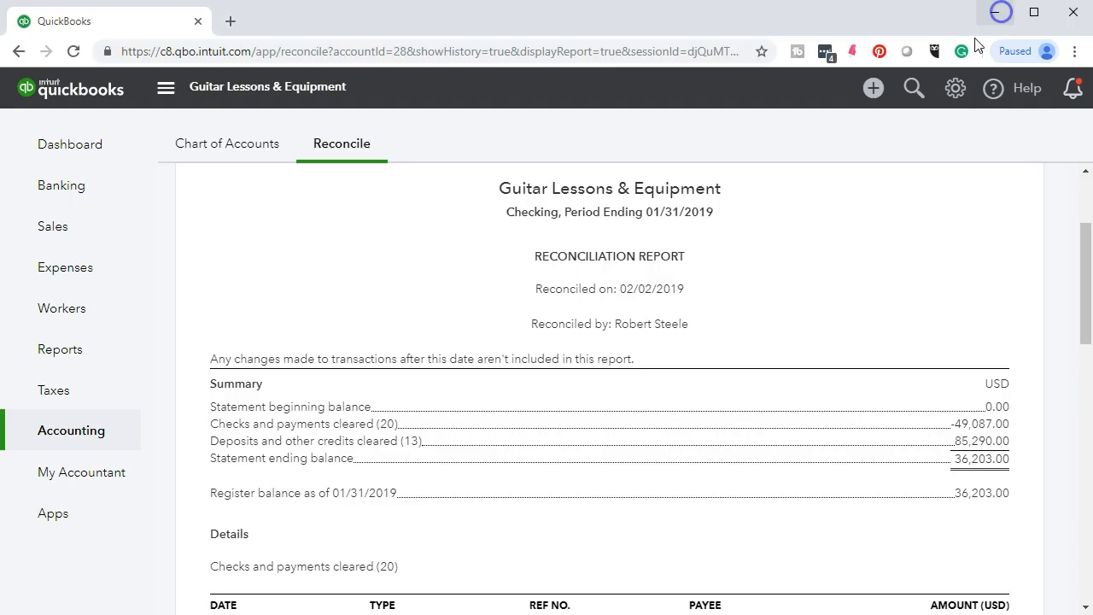
pyautogui.click(1016, 479)
pyautogui.click(922, 504)
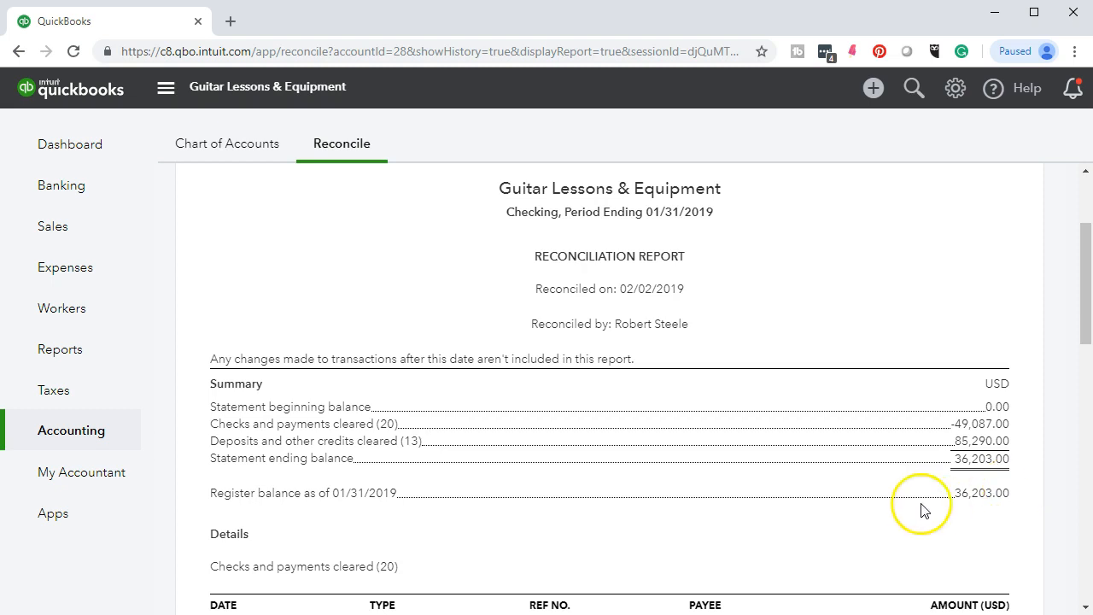
pyautogui.click(879, 508)
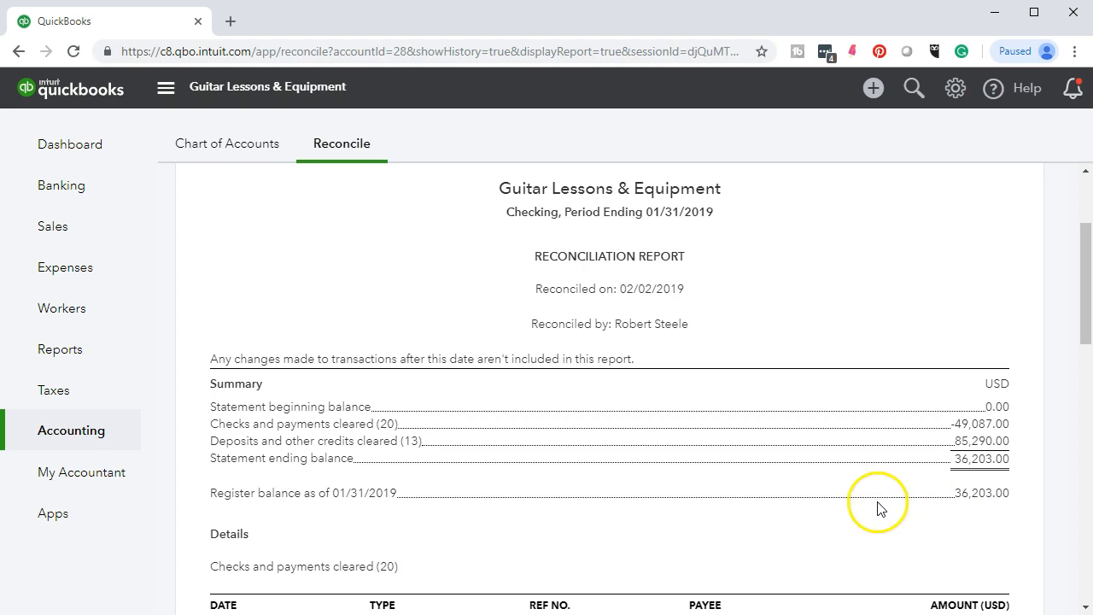